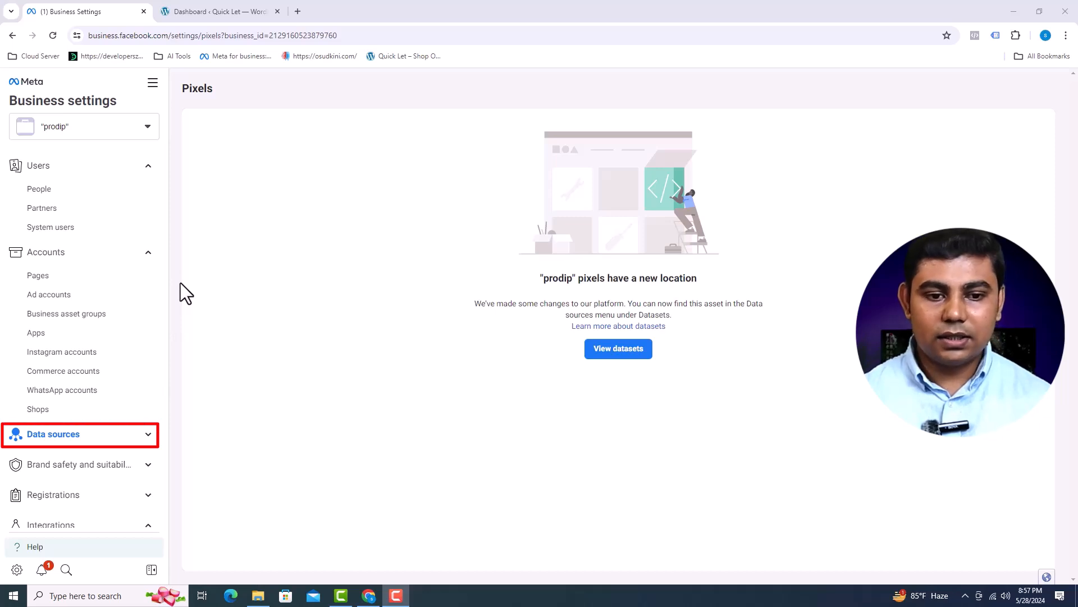
# Expand the business's data sources and go from the relocated Pixels page to its datasets.
pyautogui.scroll(-2, 140, 325)
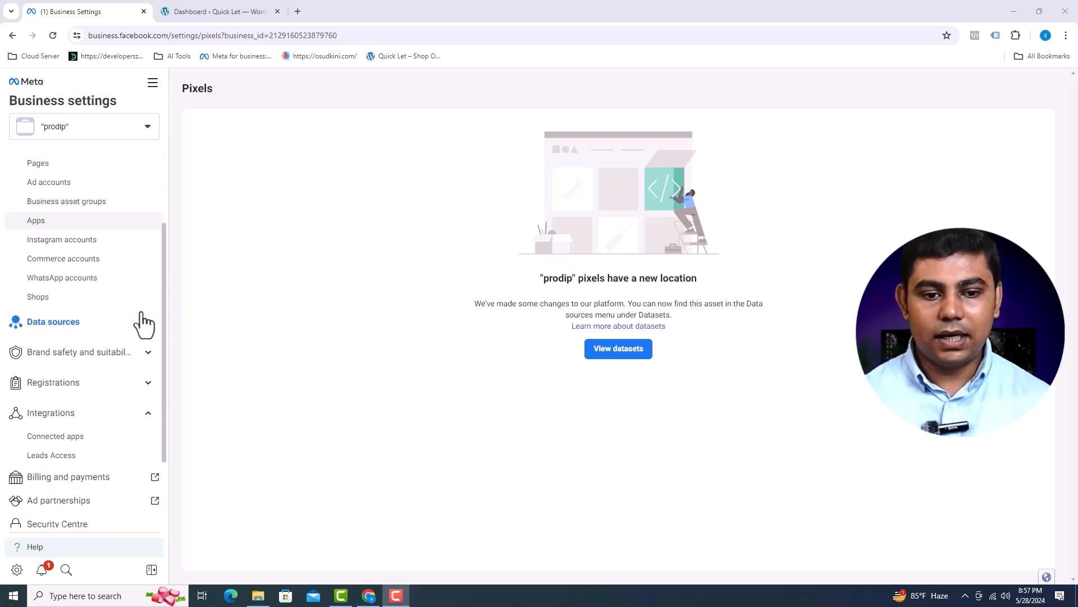
pyautogui.scroll(-1, 144, 324)
pyautogui.click(149, 268)
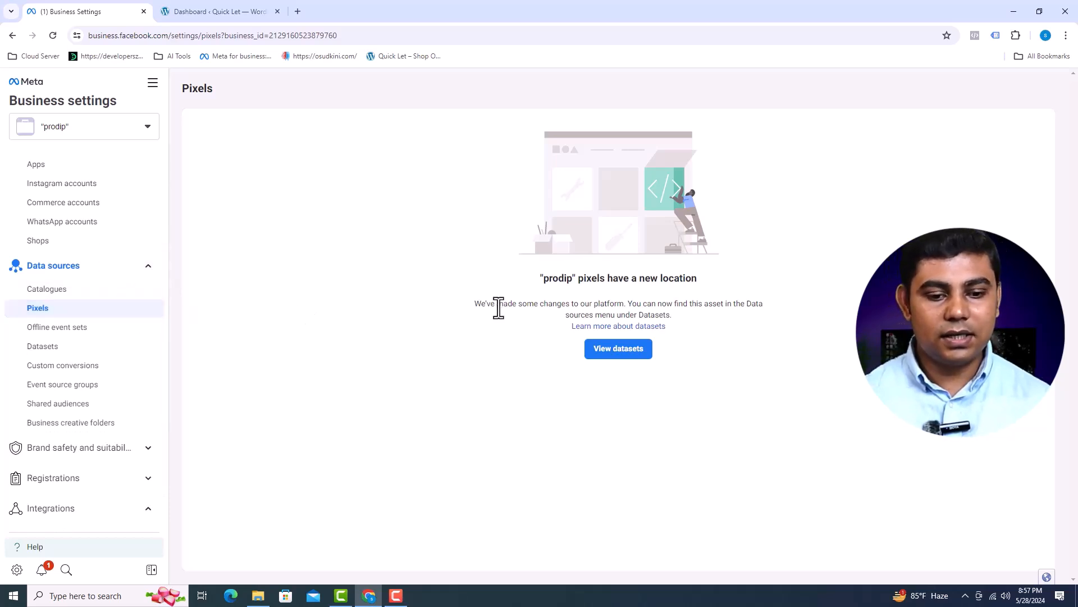
pyautogui.click(606, 349)
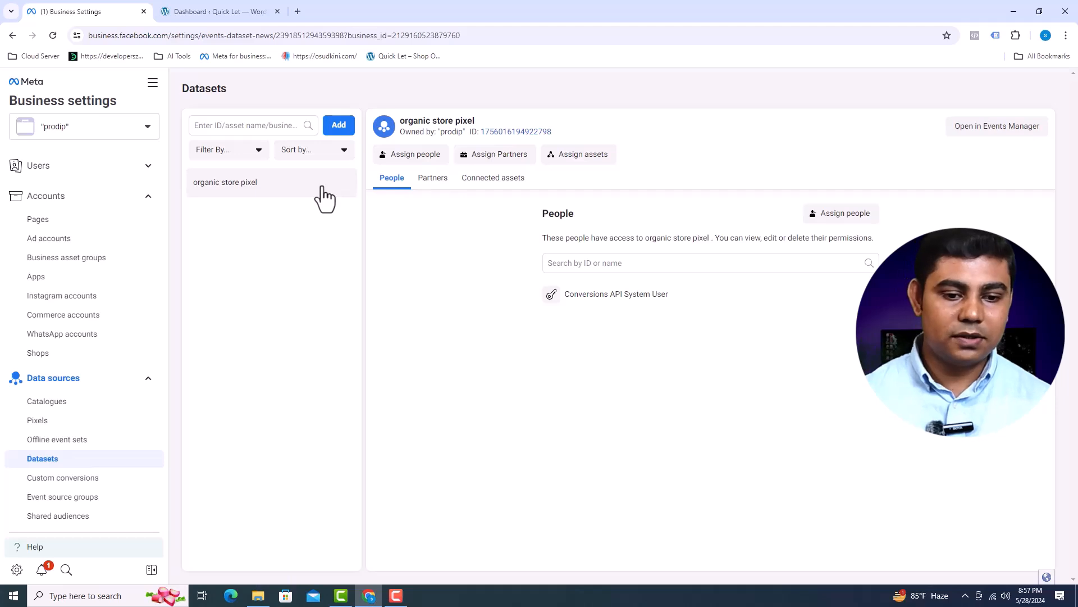
pyautogui.click(340, 127)
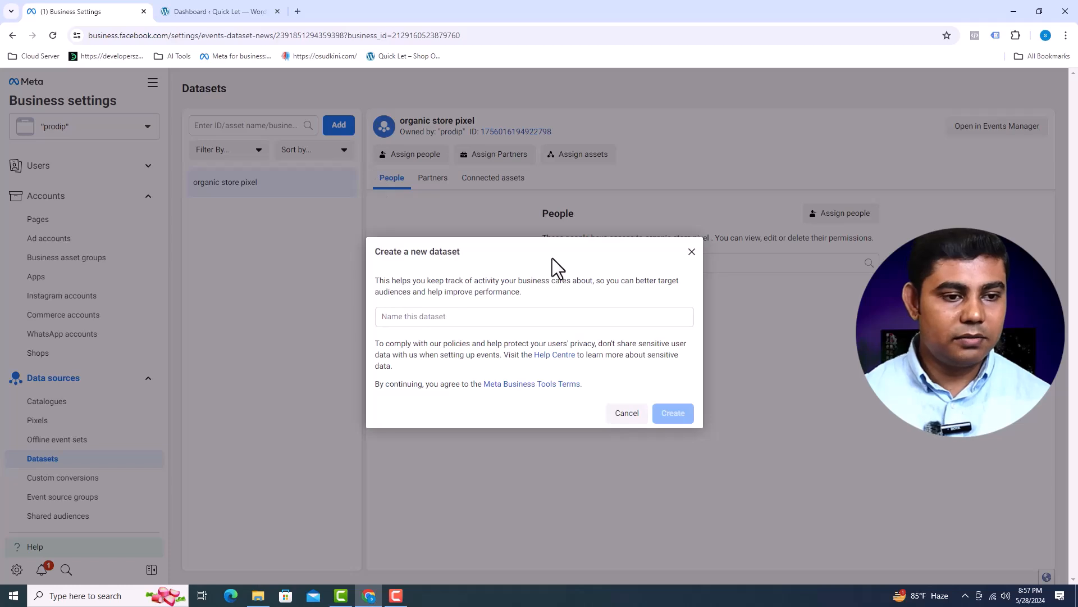
pyautogui.click(692, 251)
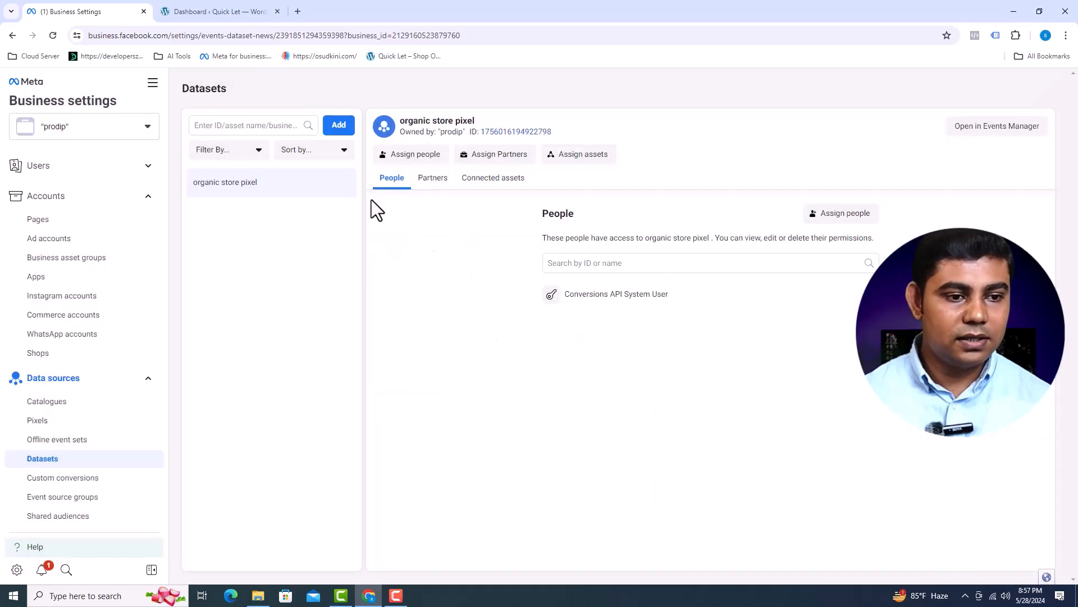
pyautogui.click(12, 35)
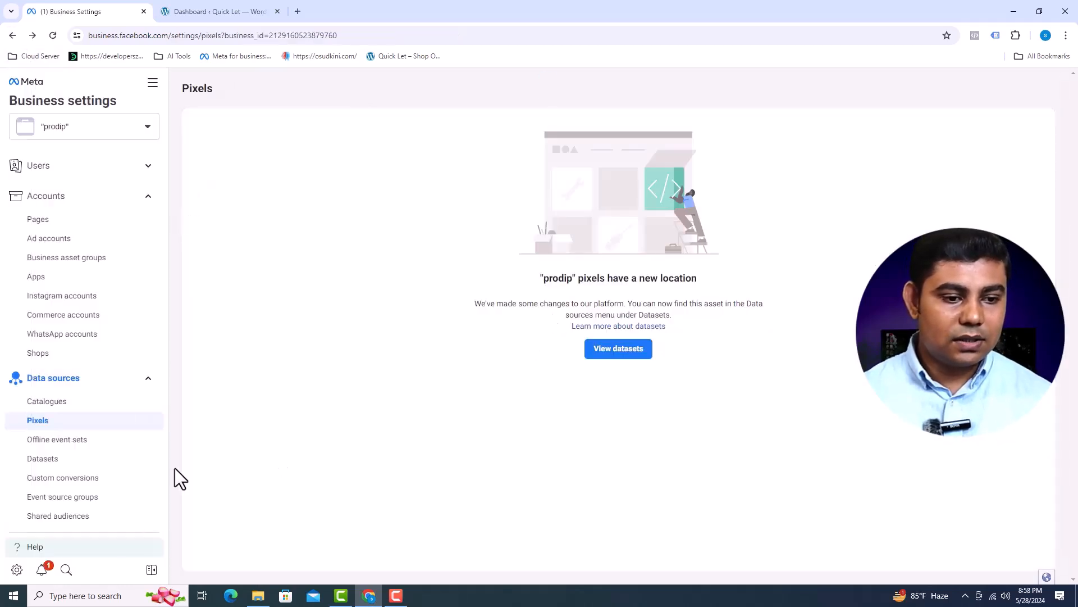
pyautogui.click(83, 460)
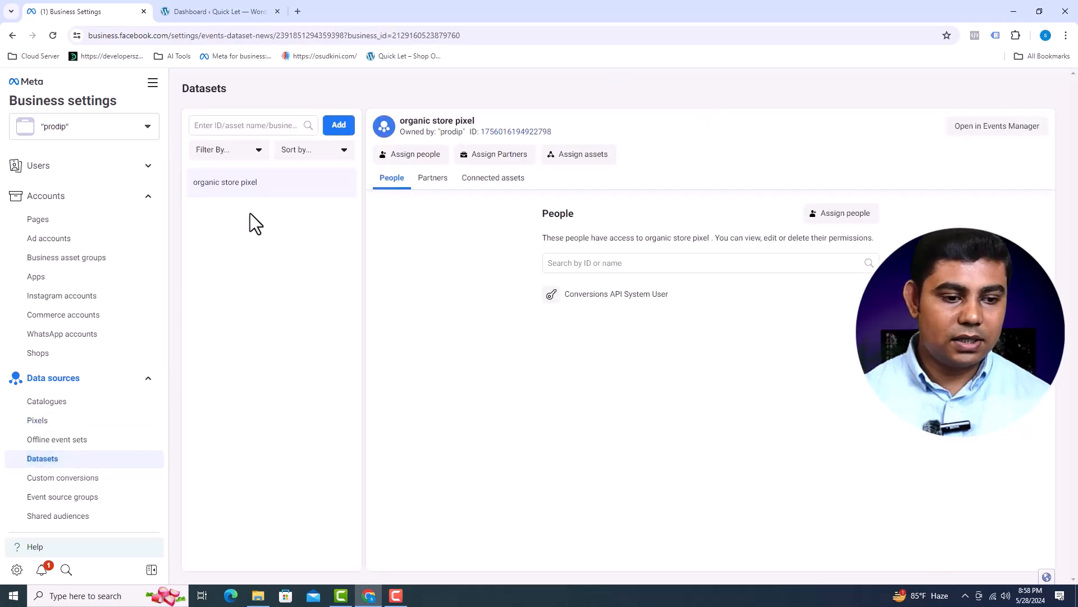
# Create a new dataset named "Udemy course".
pyautogui.click(340, 130)
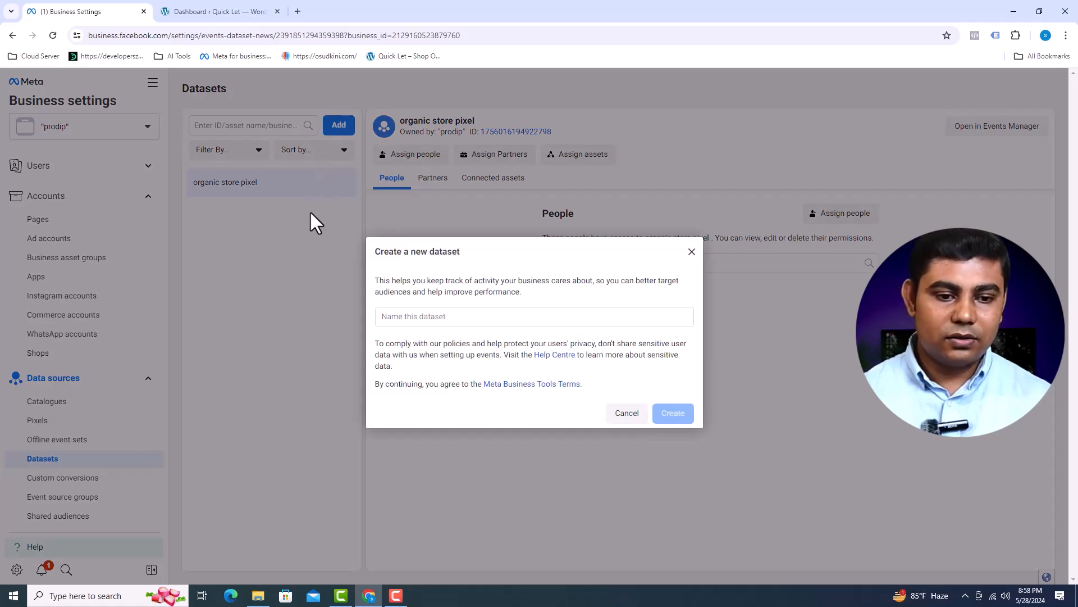
pyautogui.click(470, 317)
pyautogui.write('udemy')
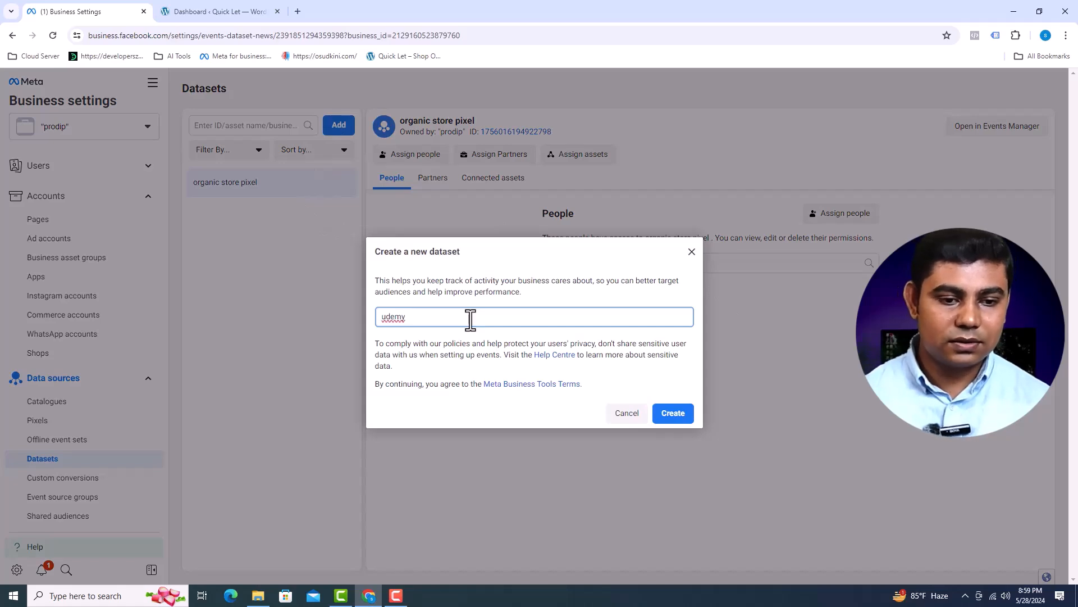
pyautogui.write(' course')
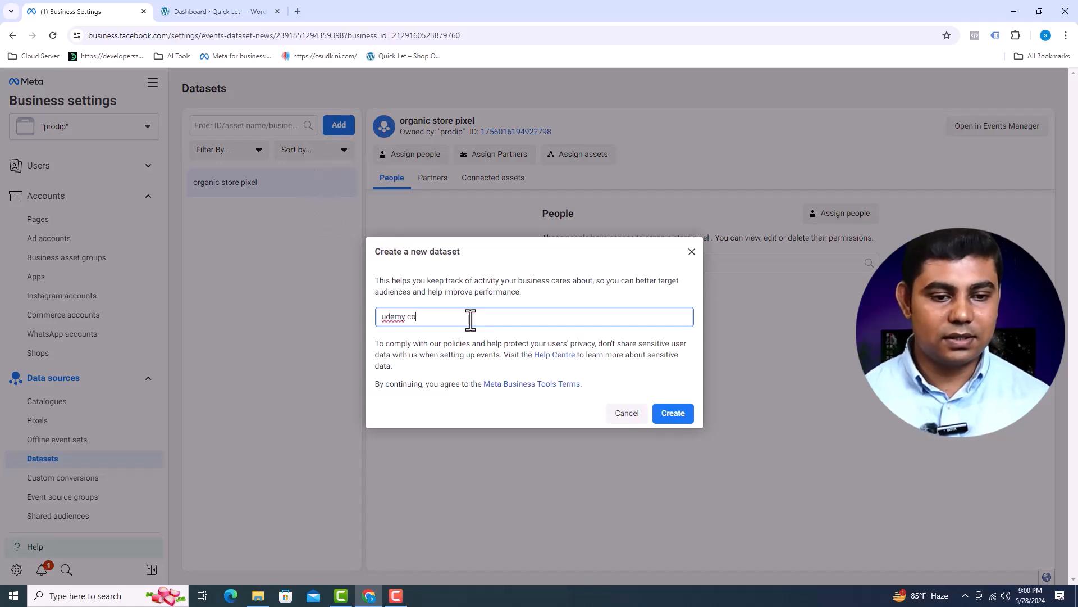
pyautogui.click(388, 322)
pyautogui.press('BackSpace')
pyautogui.write('U')
pyautogui.click(678, 416)
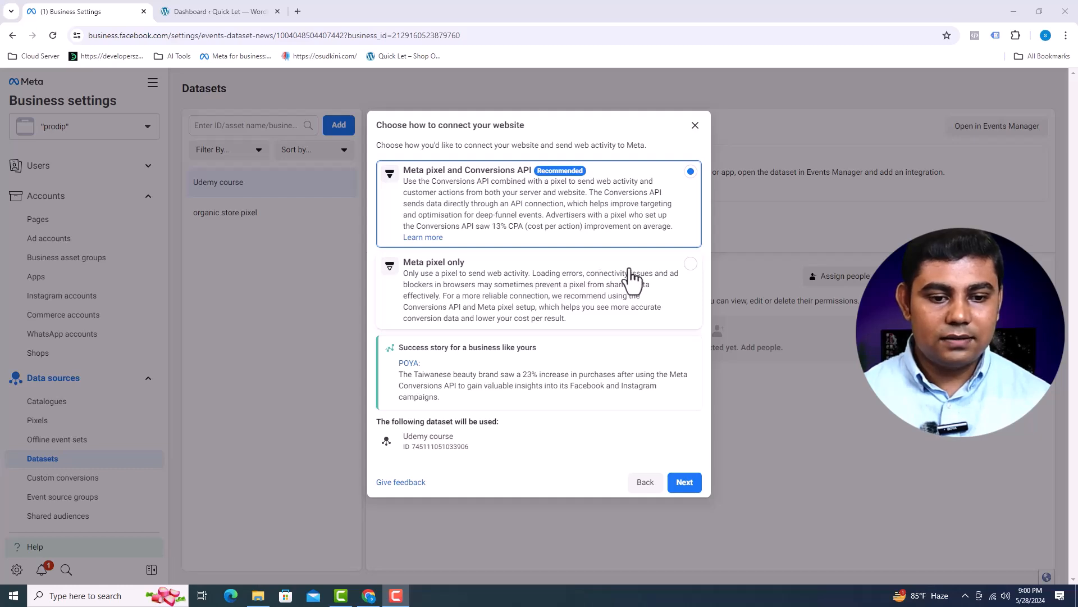
# Choose Meta pixel only as the website connection, look through the supported partner integrations, and close the list without picking one.
pyautogui.click(690, 279)
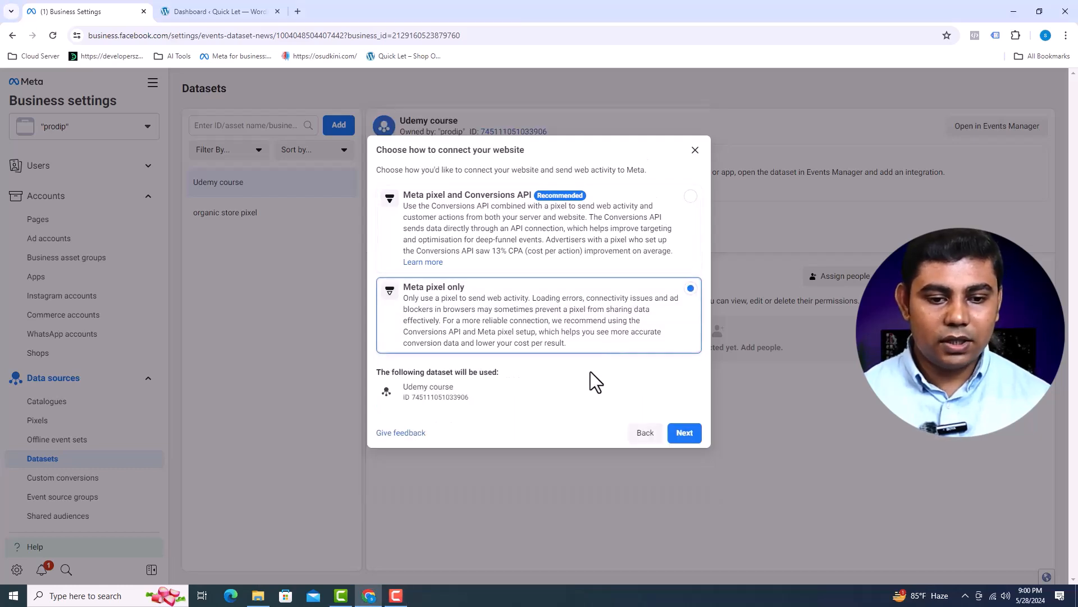
pyautogui.click(686, 433)
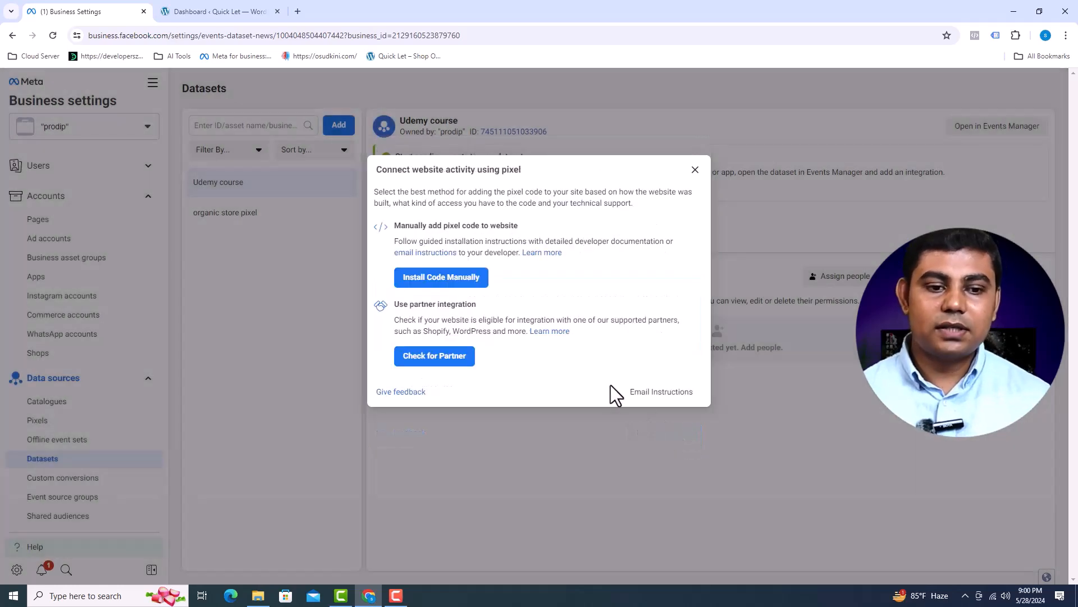
pyautogui.click(444, 362)
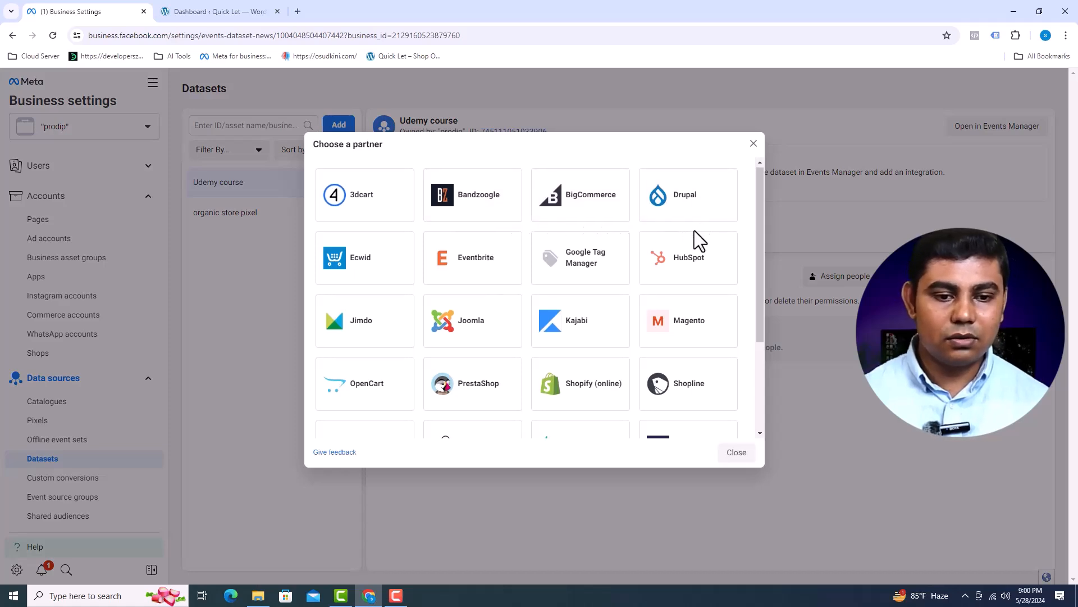
pyautogui.scroll(-2, 695, 231)
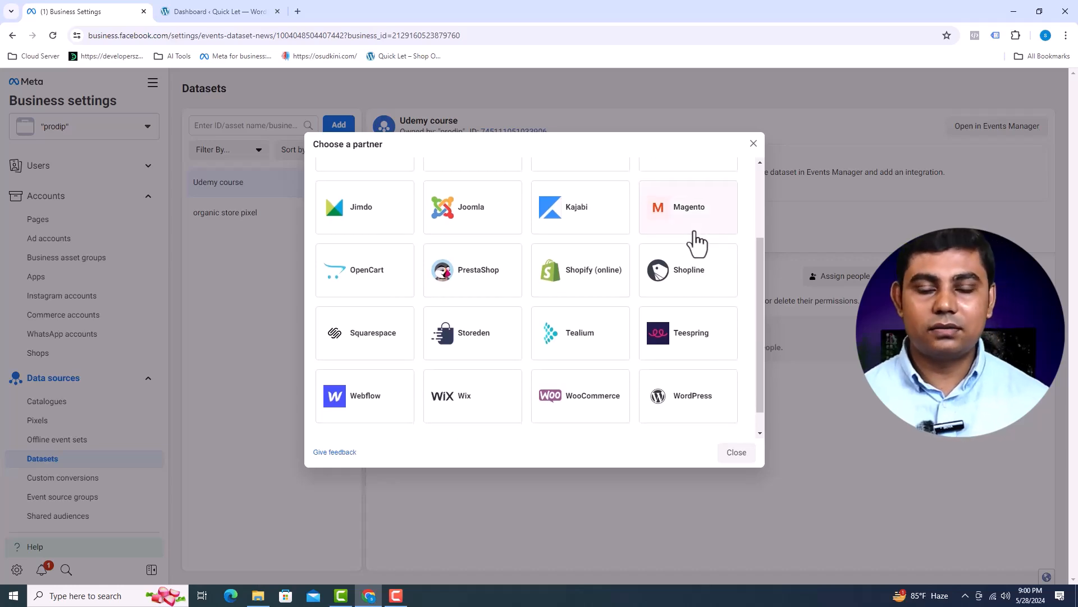
pyautogui.scroll(-1, 695, 236)
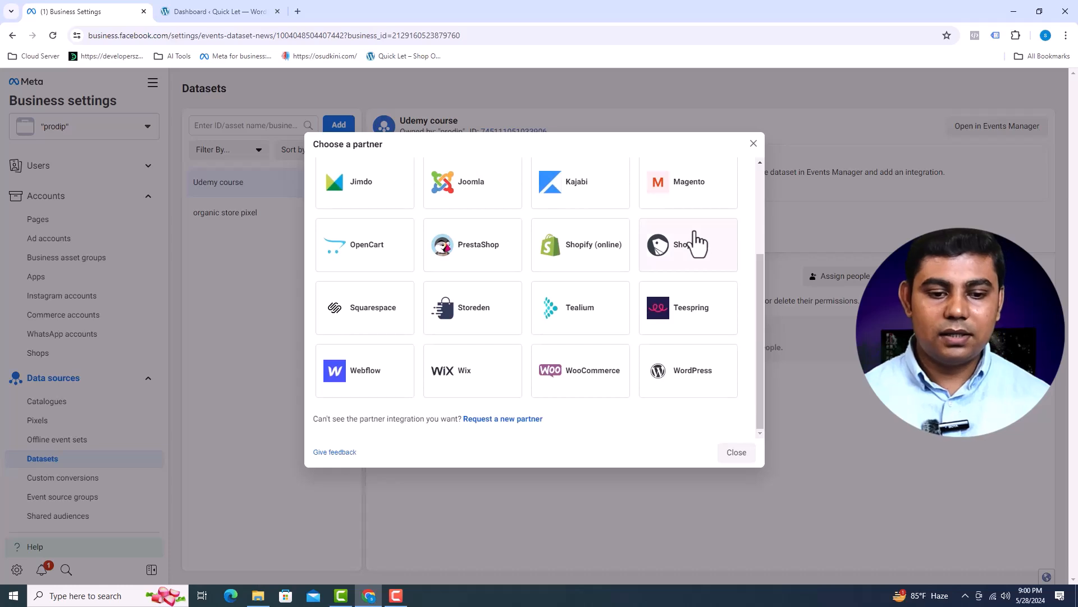
pyautogui.scroll(3, 697, 242)
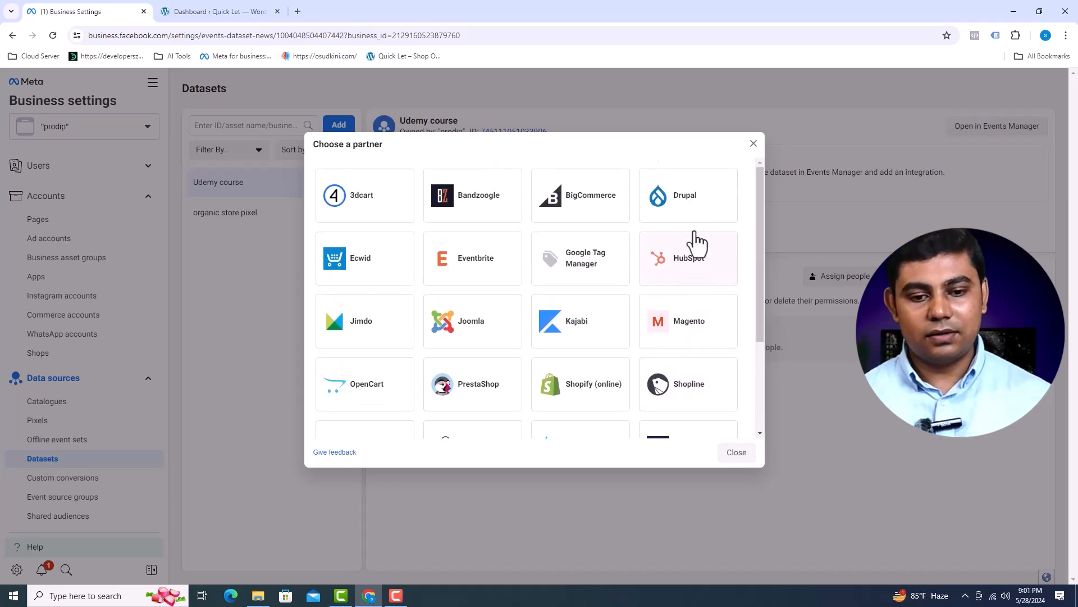
pyautogui.click(734, 454)
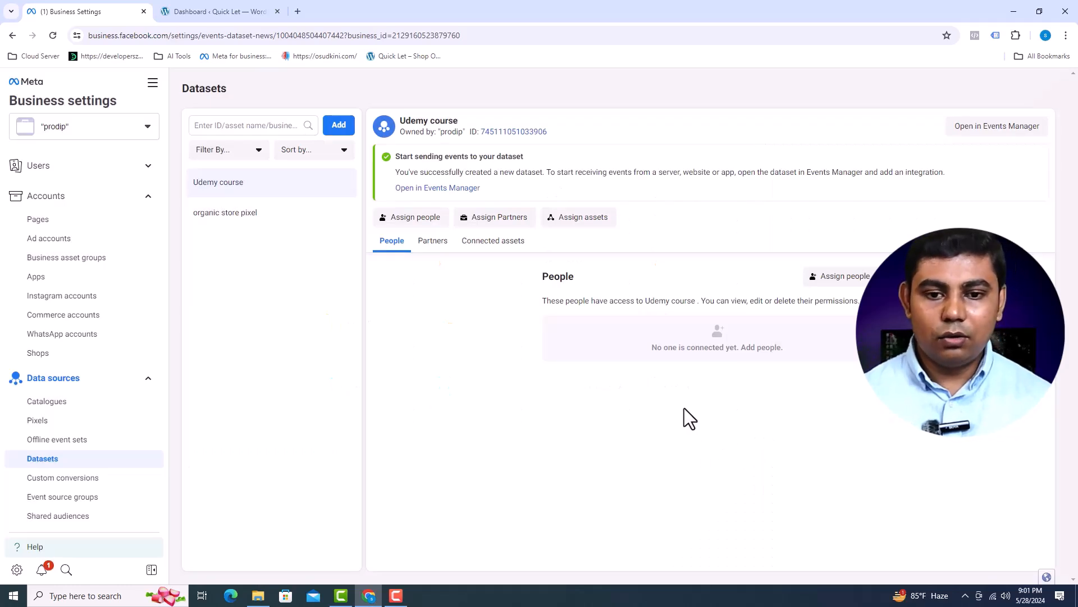
# Open the Udemy course dataset in Events Manager and start its Meta Pixel setup with manual code installation.
pyautogui.click(979, 132)
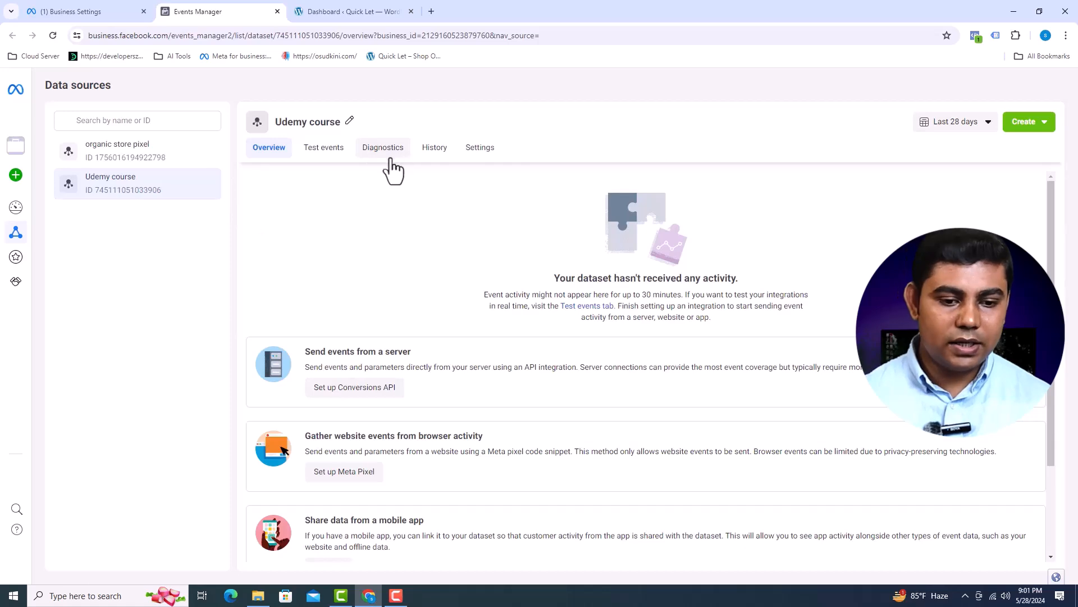
pyautogui.scroll(-2, 399, 213)
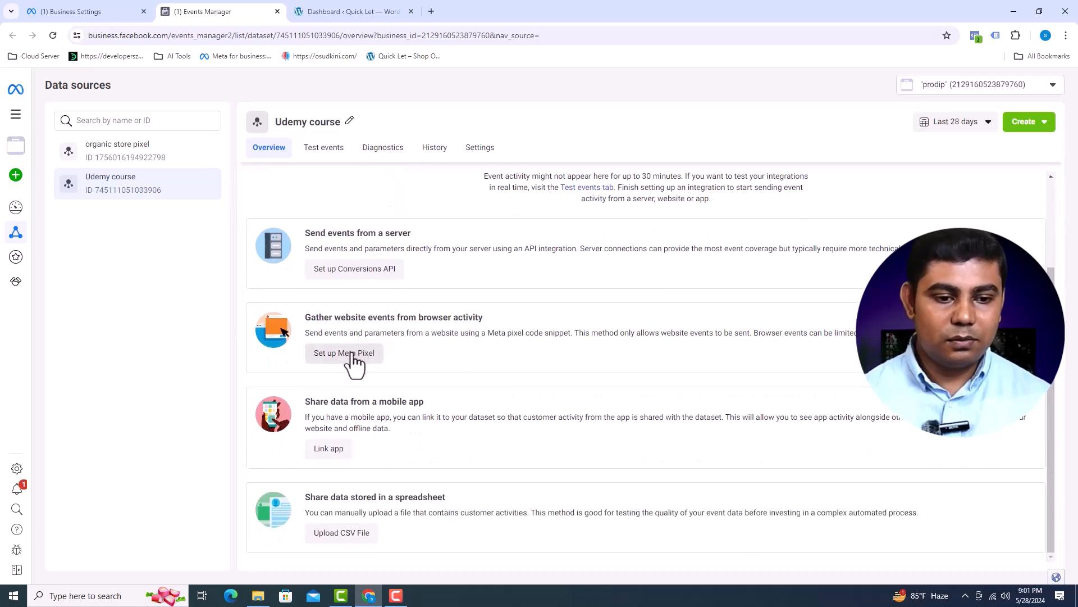
pyautogui.click(353, 355)
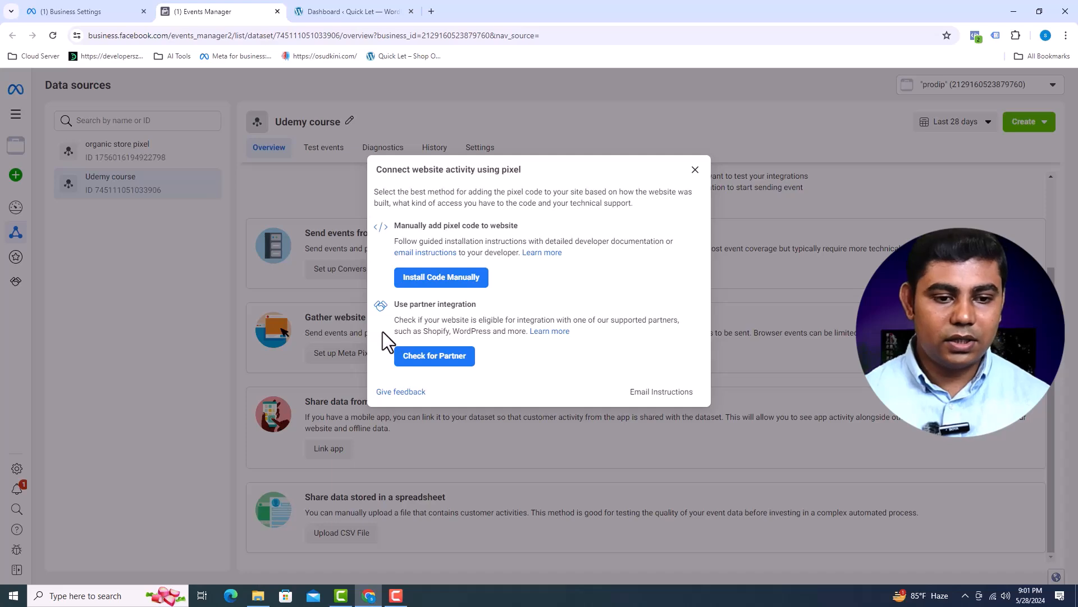
pyautogui.click(435, 281)
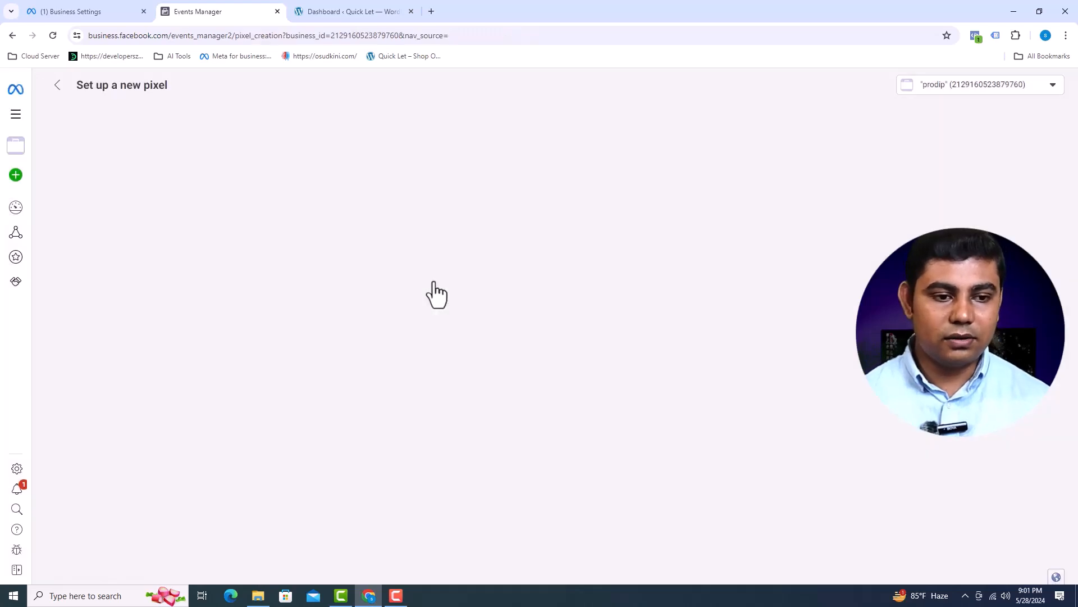
# Copy the pixel base code into a new Notepad document and minimise Notepad.
pyautogui.click(284, 293)
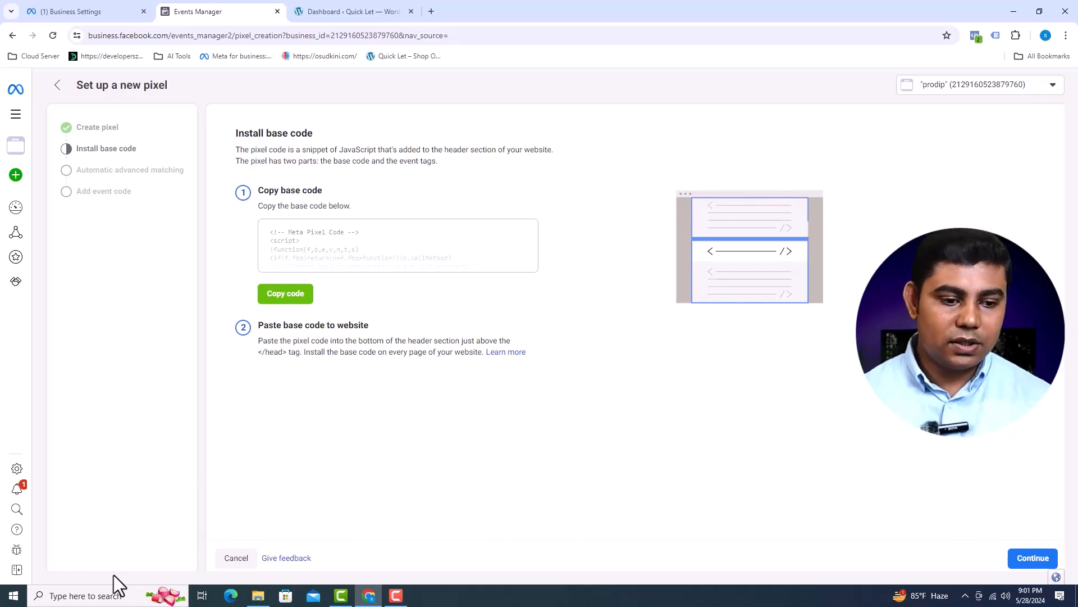
pyautogui.click(93, 594)
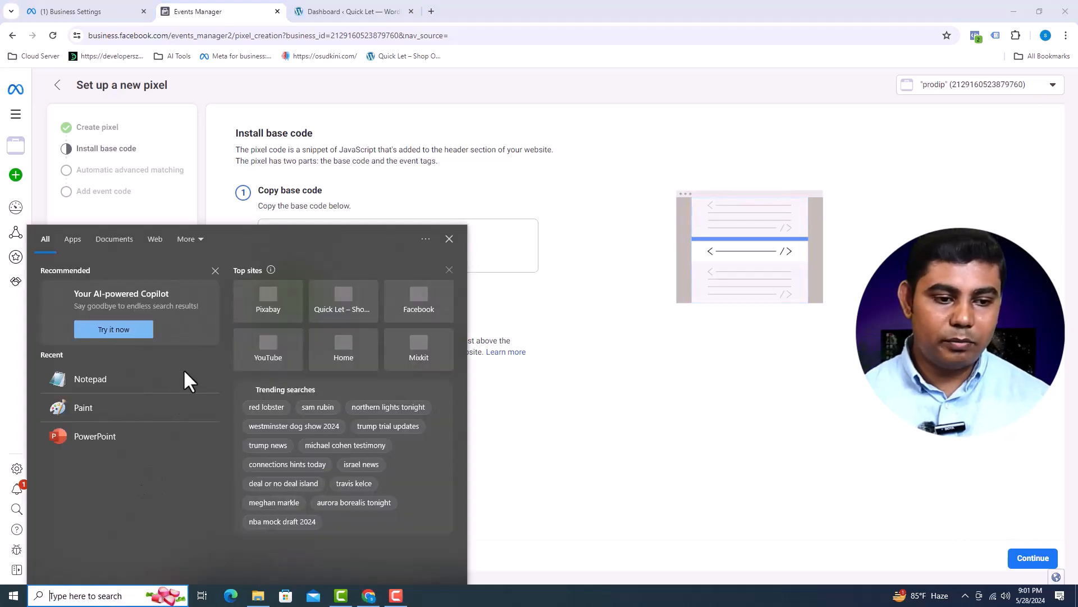
pyautogui.click(180, 378)
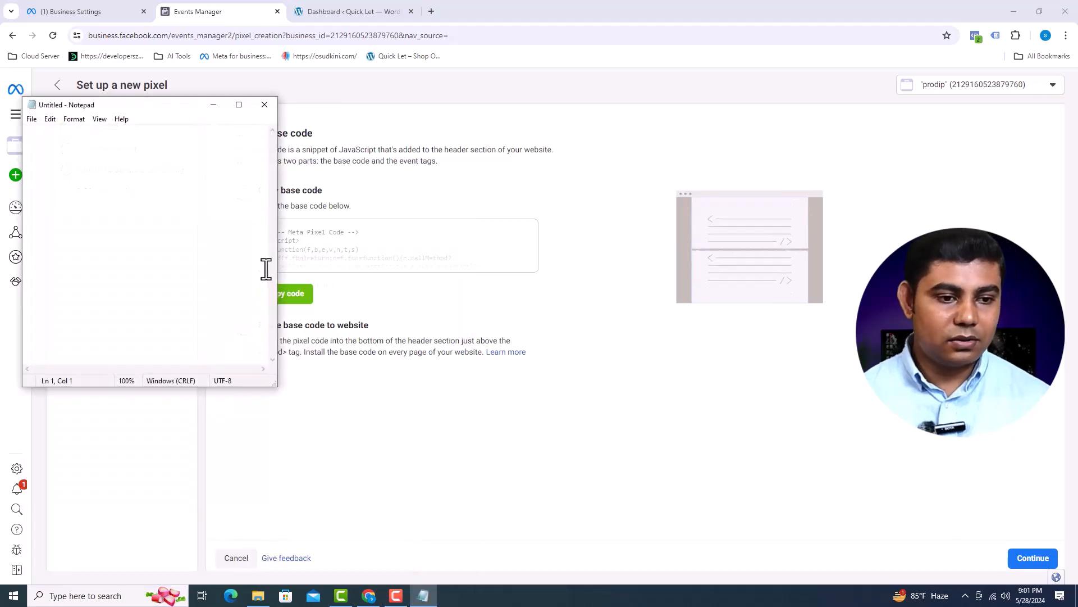
pyautogui.hotkey('ctrl', 'v')
pyautogui.click(239, 105)
pyautogui.click(1014, 8)
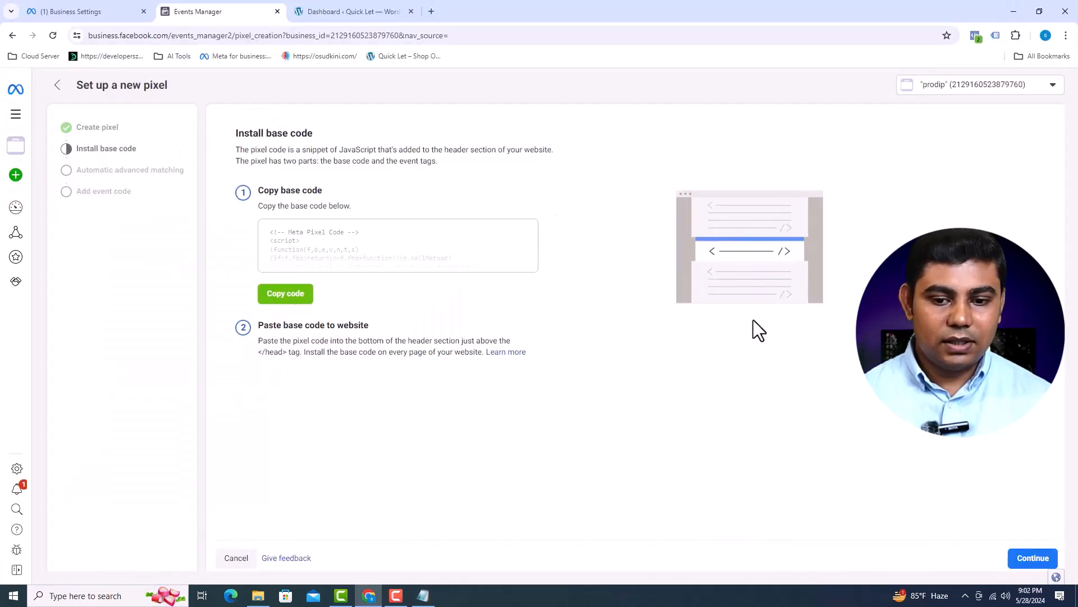
# Turn on automatic advanced matching for the pixel and finish the setup at the pixel overview, adding no events.
pyautogui.click(1027, 559)
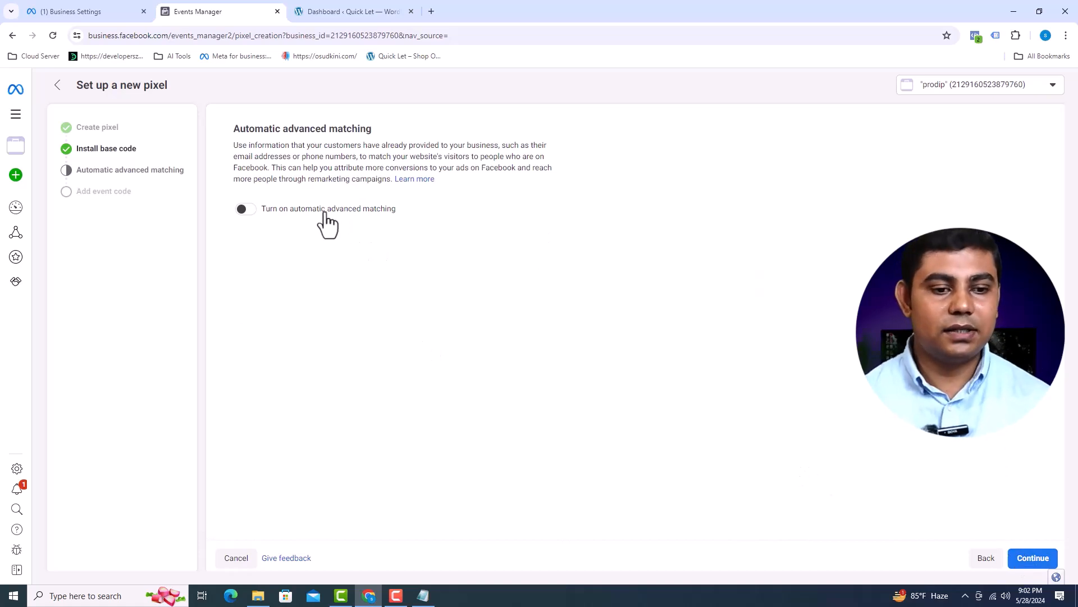
pyautogui.click(249, 210)
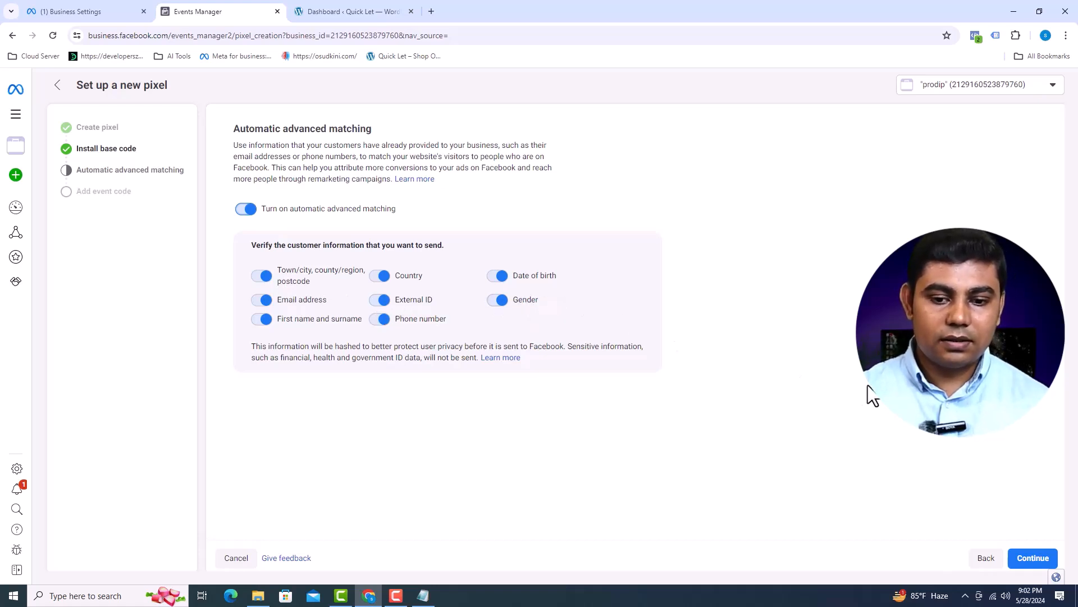
pyautogui.click(1038, 562)
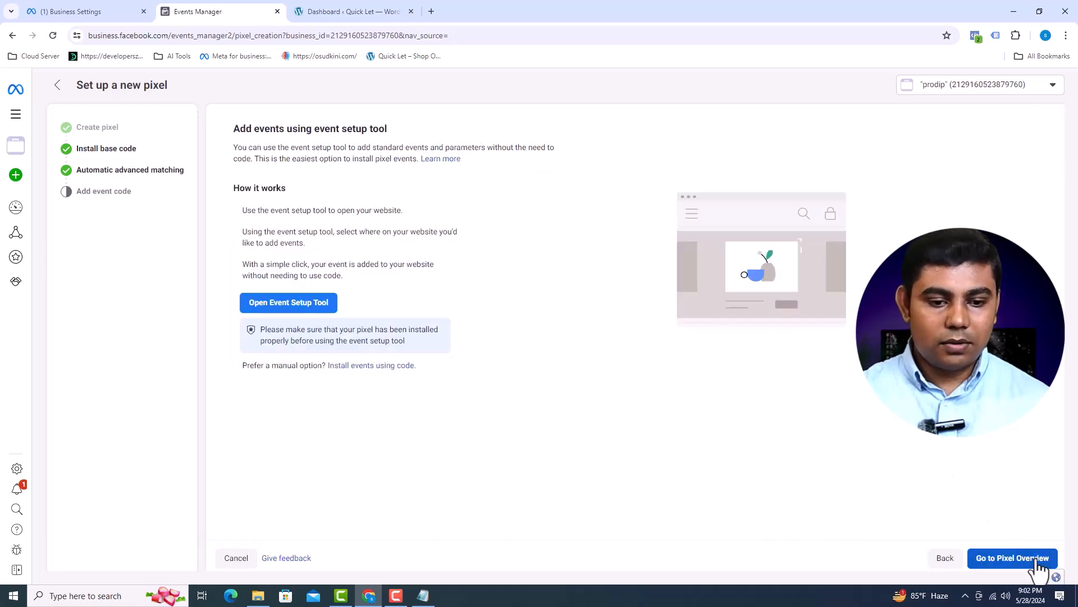
pyautogui.click(1005, 560)
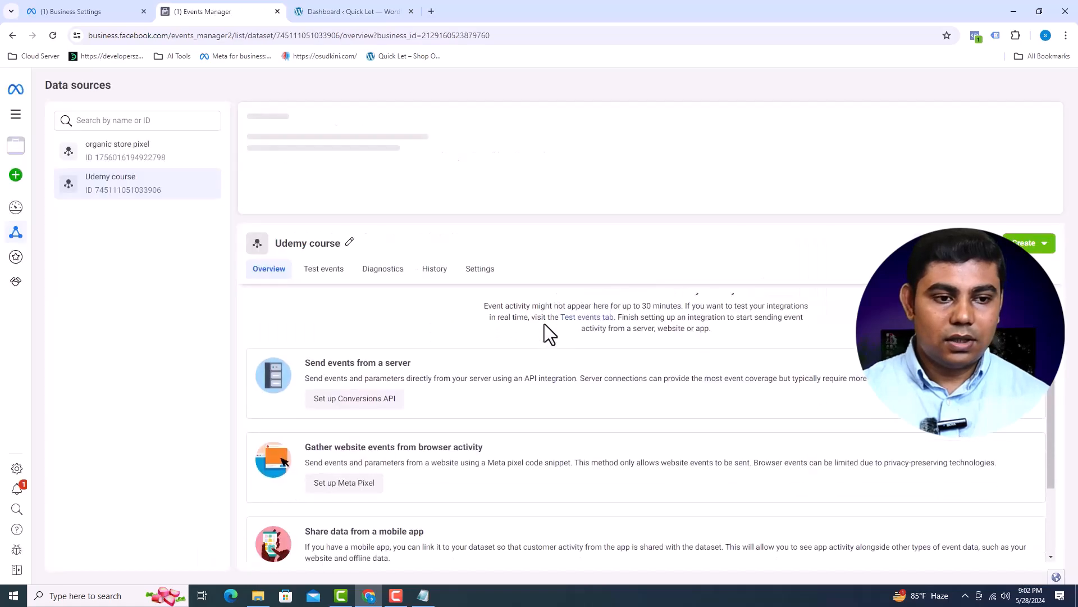
# Open the Udemy course dataset's settings and select its dataset ID.
pyautogui.scroll(-2, 544, 324)
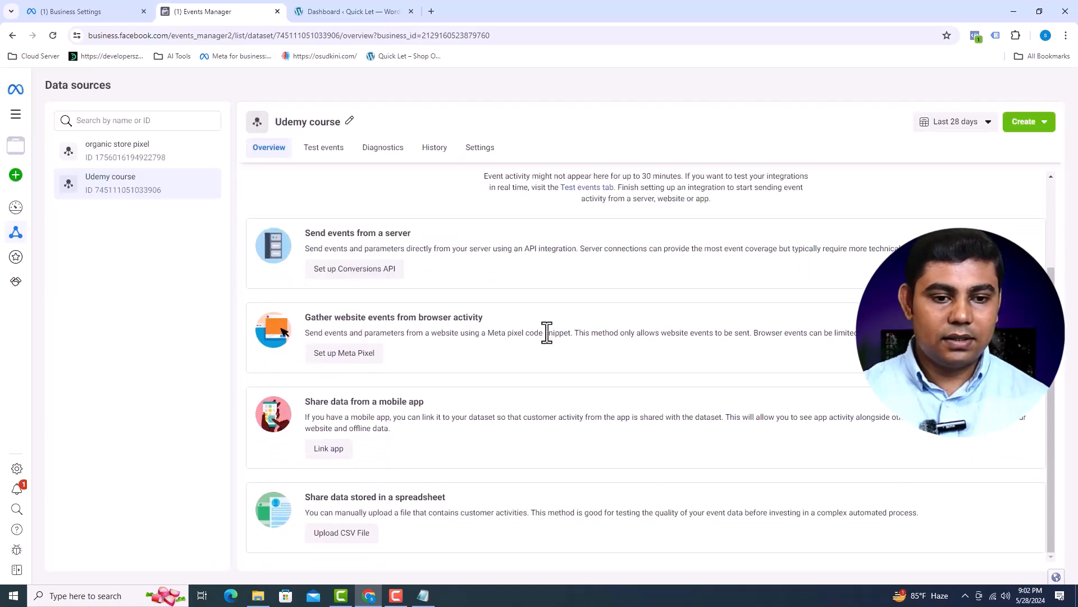
pyautogui.click(479, 149)
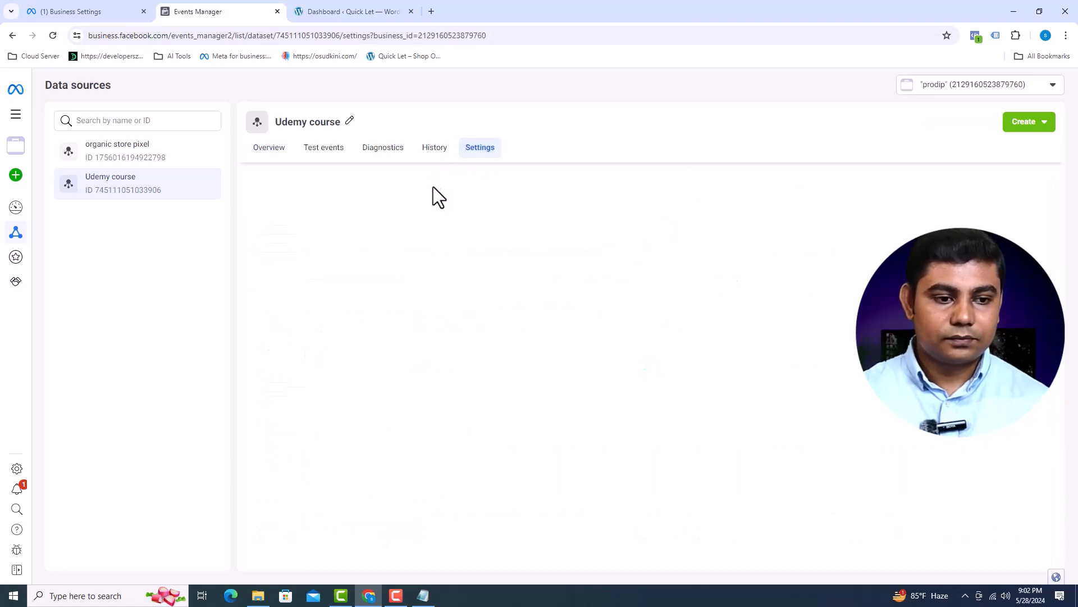
pyautogui.moveTo(318, 287); pyautogui.dragTo(238, 300)
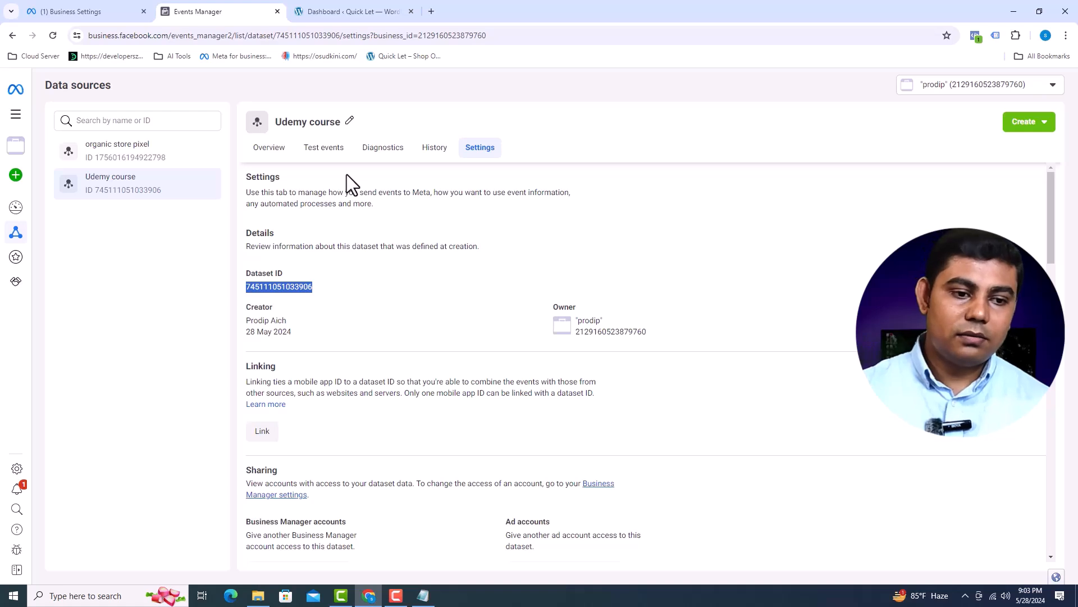
# Switch to the Quick Let WordPress dashboard and search the plugins available to add for "wpcode".
pyautogui.click(341, 8)
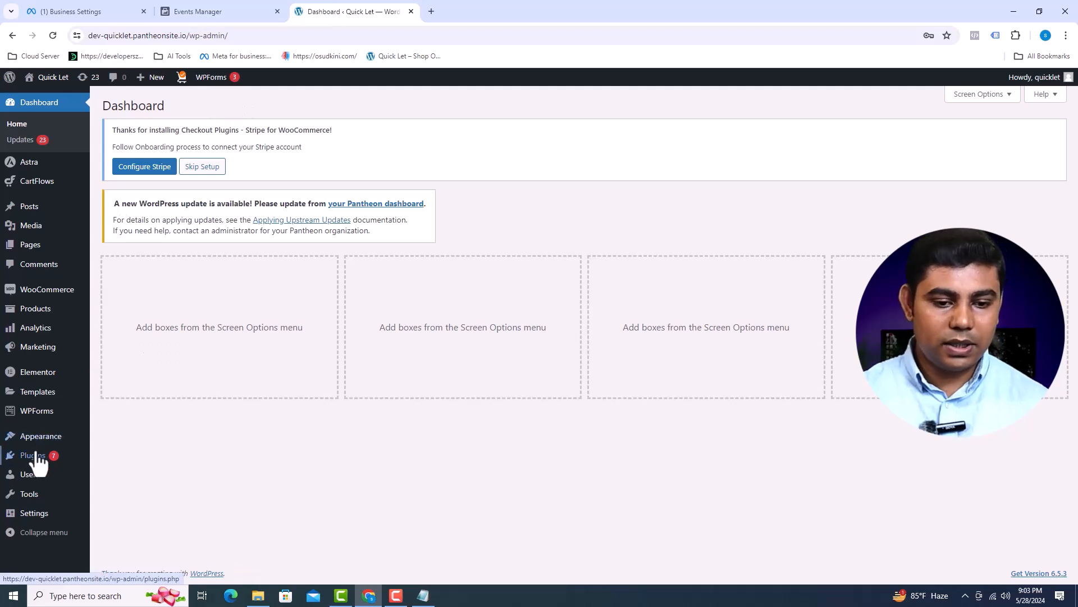
pyautogui.moveTo(47, 465)
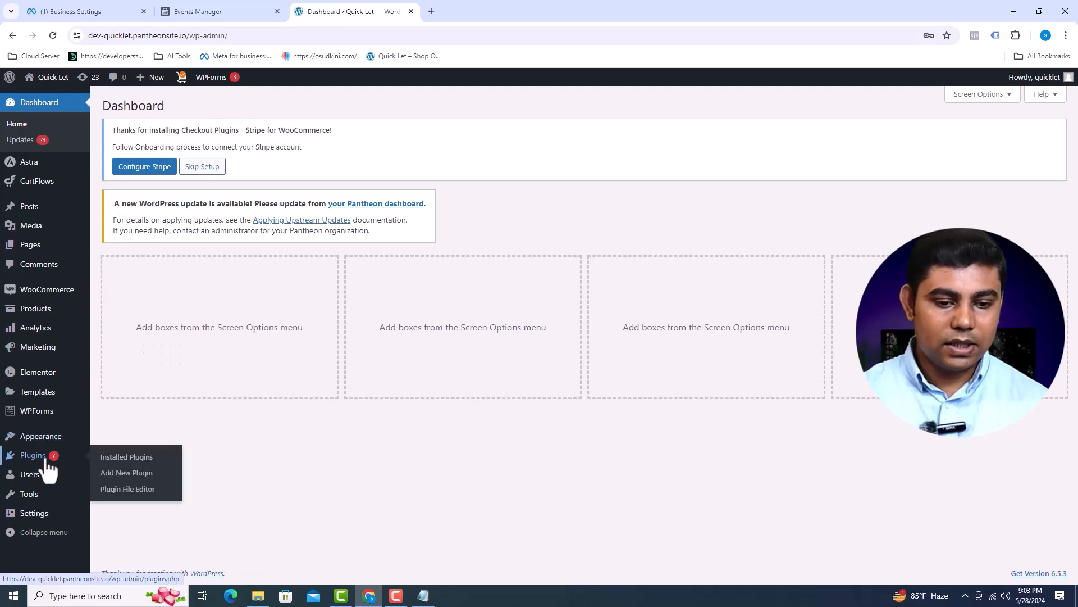
pyautogui.click(130, 476)
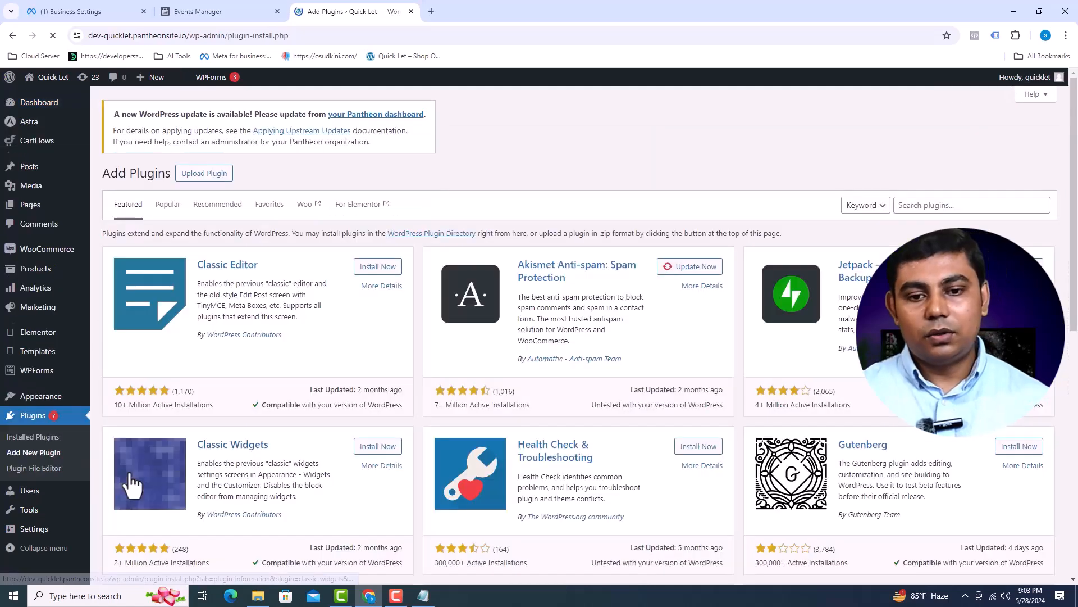
pyautogui.click(901, 196)
pyautogui.write('wp')
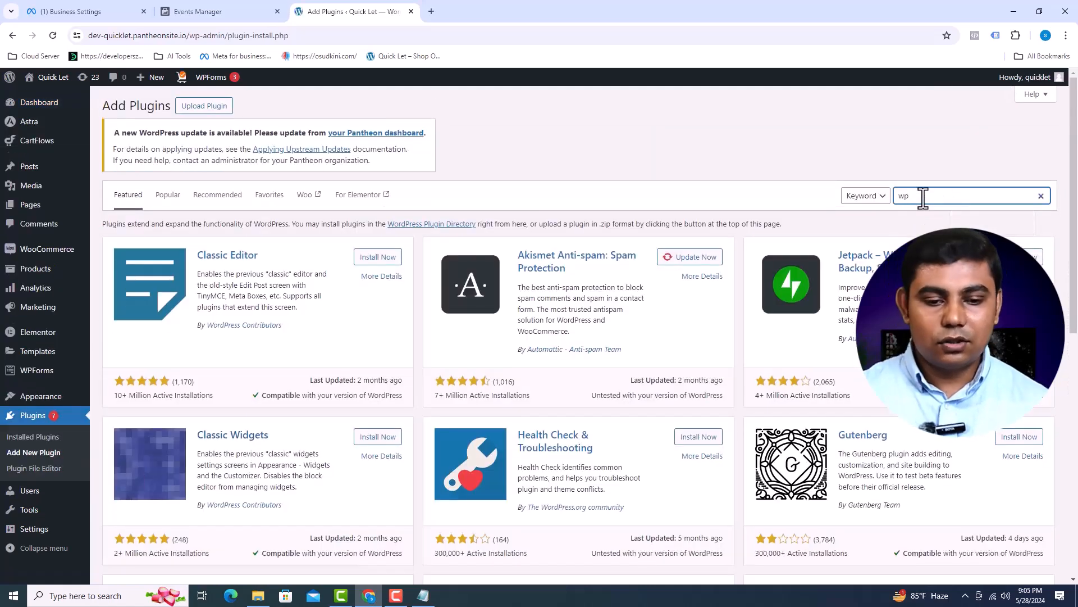
pyautogui.write('code')
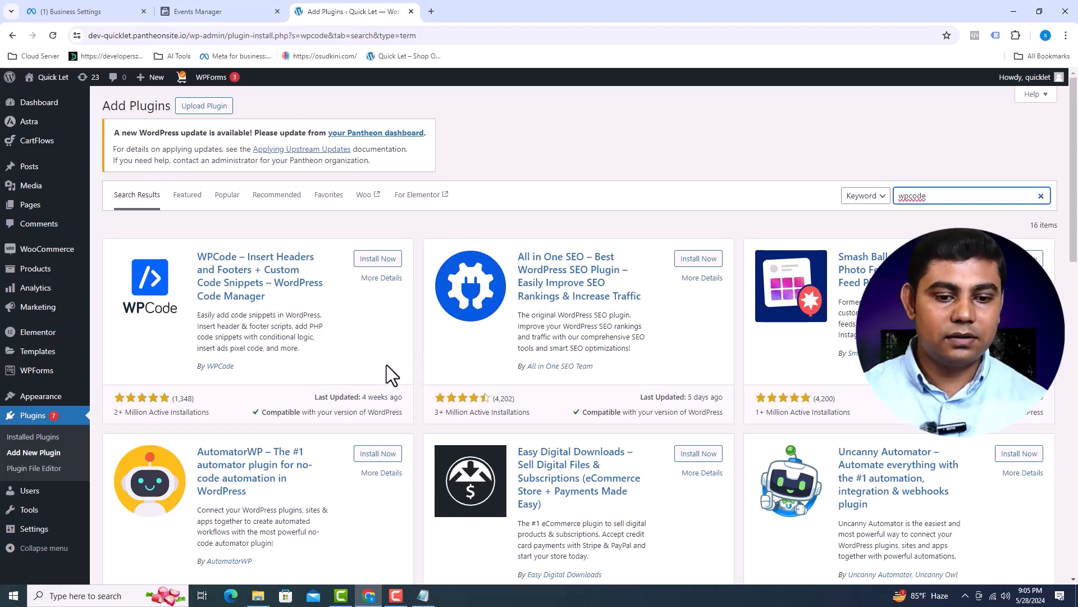
# Install and activate the WPCode – Insert Headers and Footers plugin and reload the page.
pyautogui.click(383, 262)
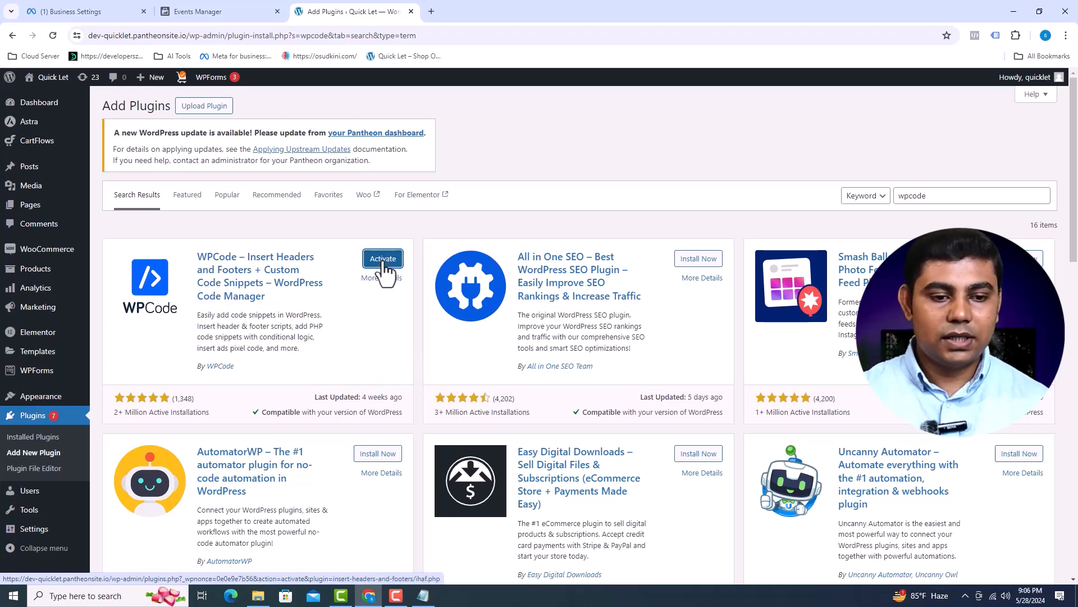
pyautogui.click(384, 266)
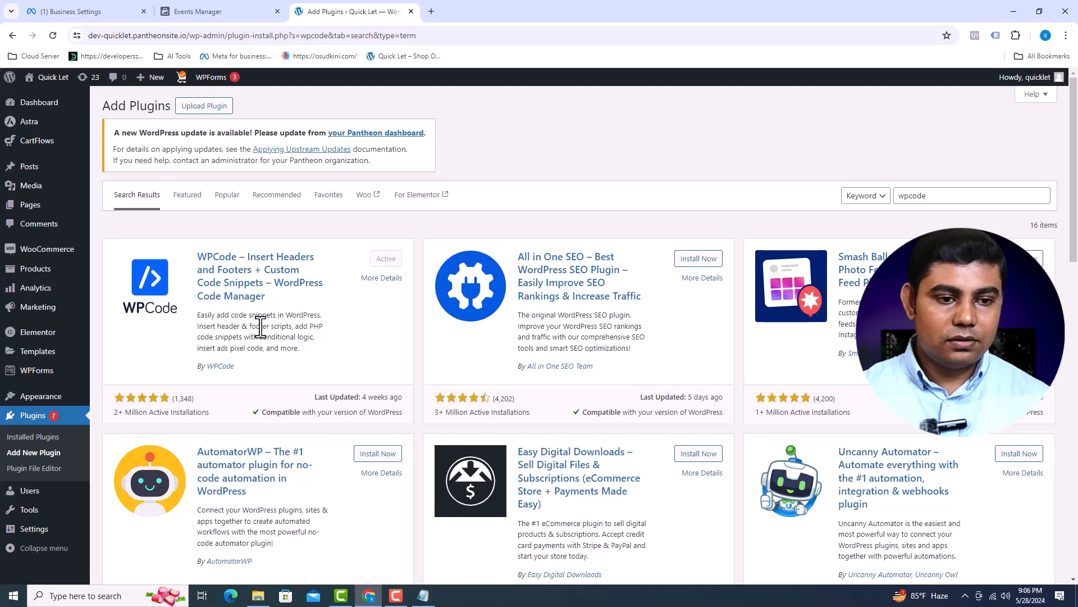
pyautogui.scroll(-4, 150, 365)
pyautogui.click(175, 36)
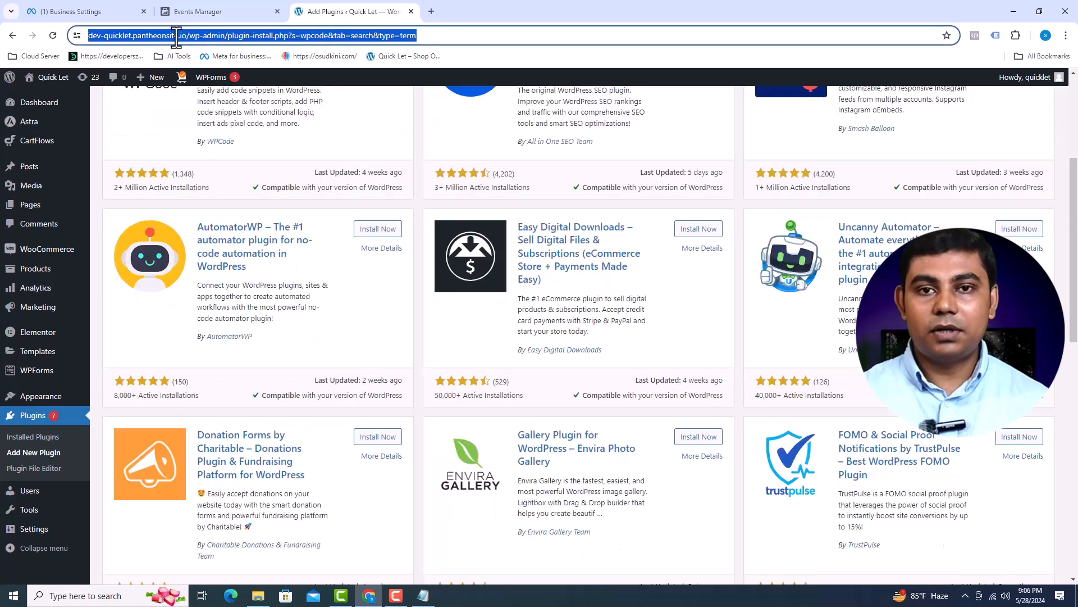
pyautogui.press('Return')
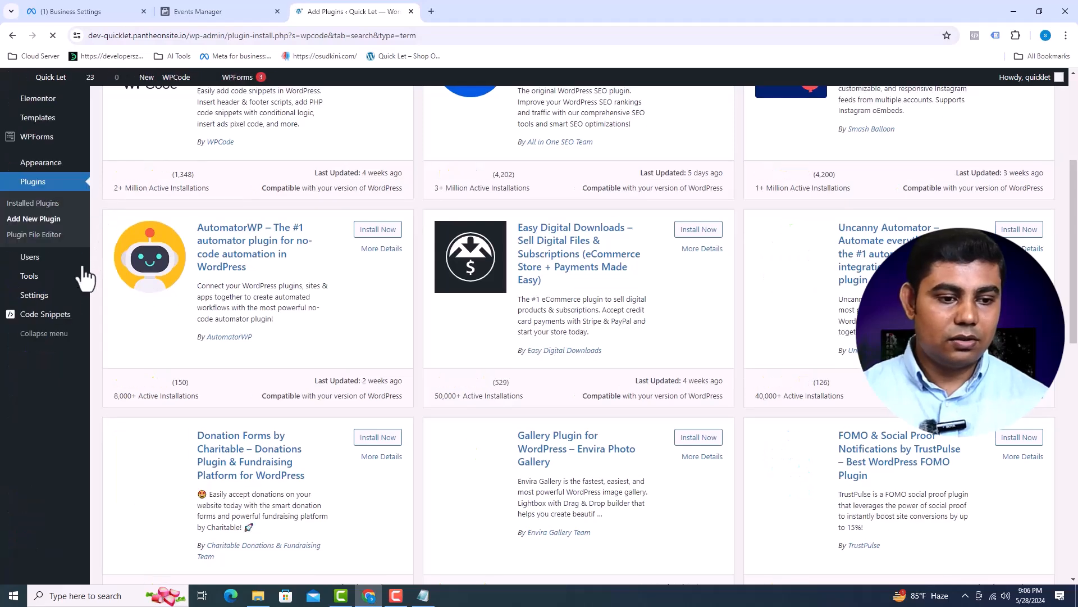
# Open WPCode's Header & Footer page among the code snippets options.
pyautogui.click(39, 298)
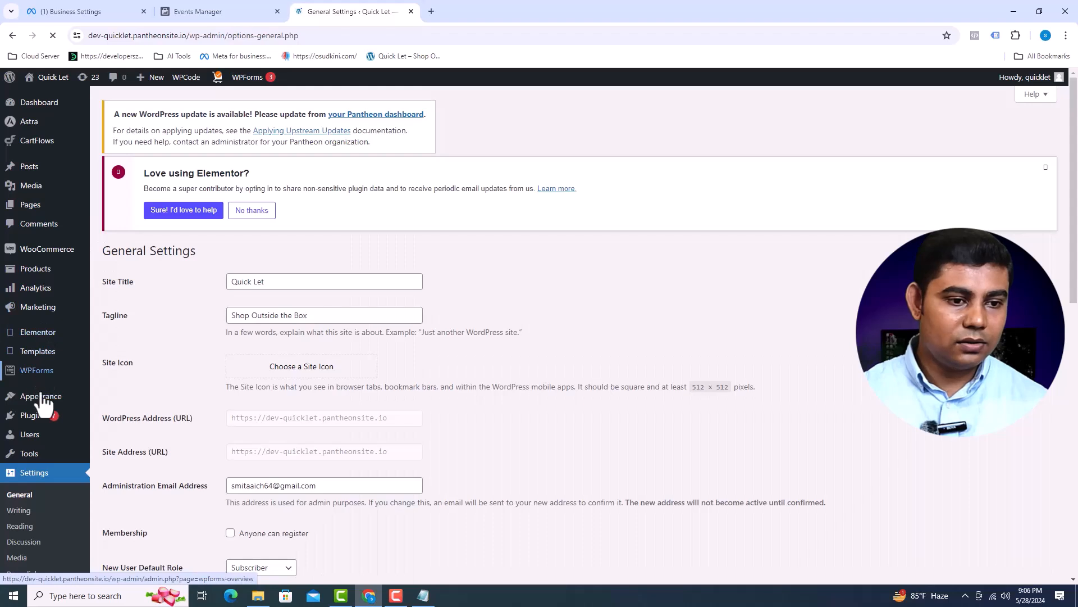
pyautogui.scroll(-1, 41, 487)
pyautogui.scroll(-2, 41, 489)
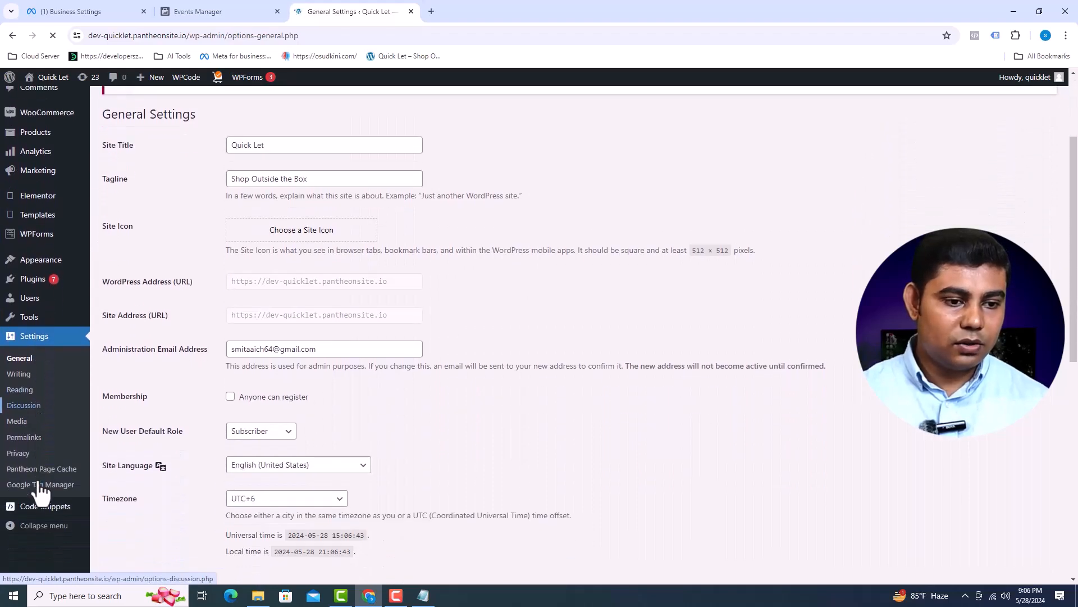
pyautogui.scroll(-1, 40, 488)
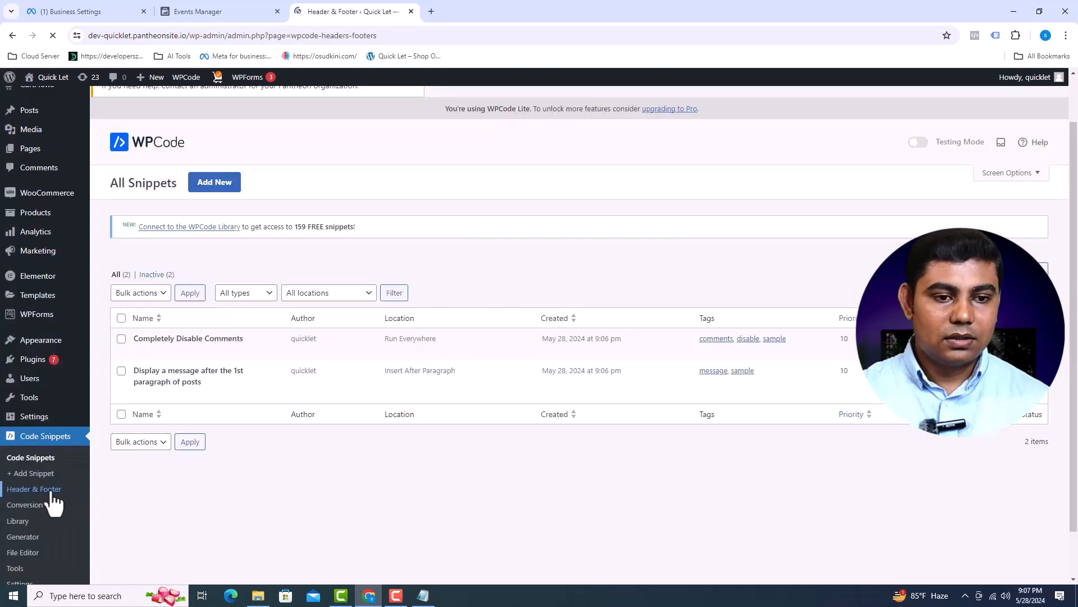
pyautogui.click(48, 495)
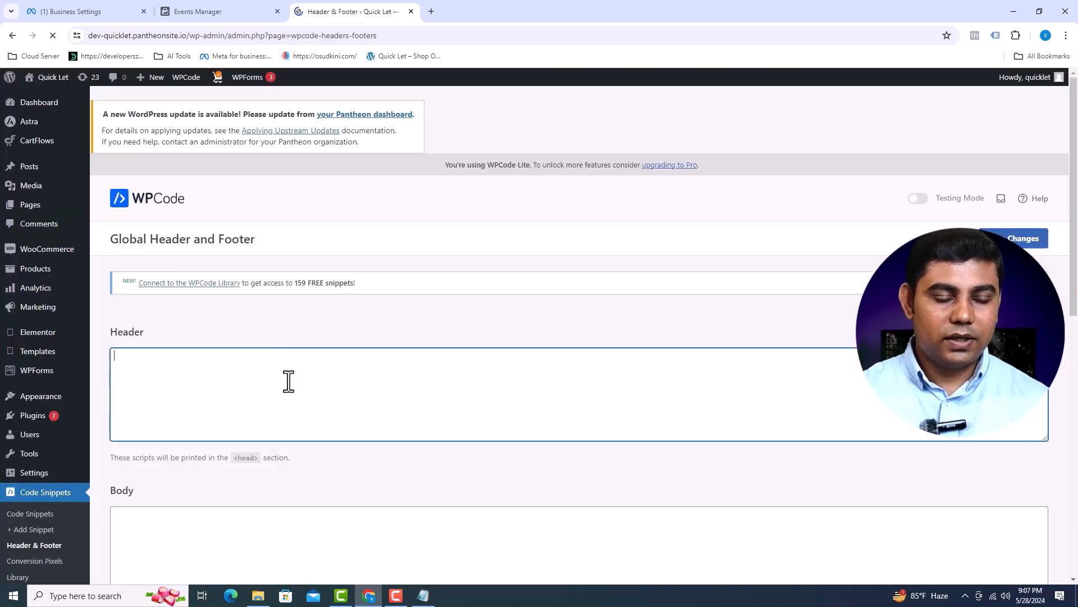
# Switch to the pixel base code in Notepad and examine its opening and closing script tags.
pyautogui.click(419, 598)
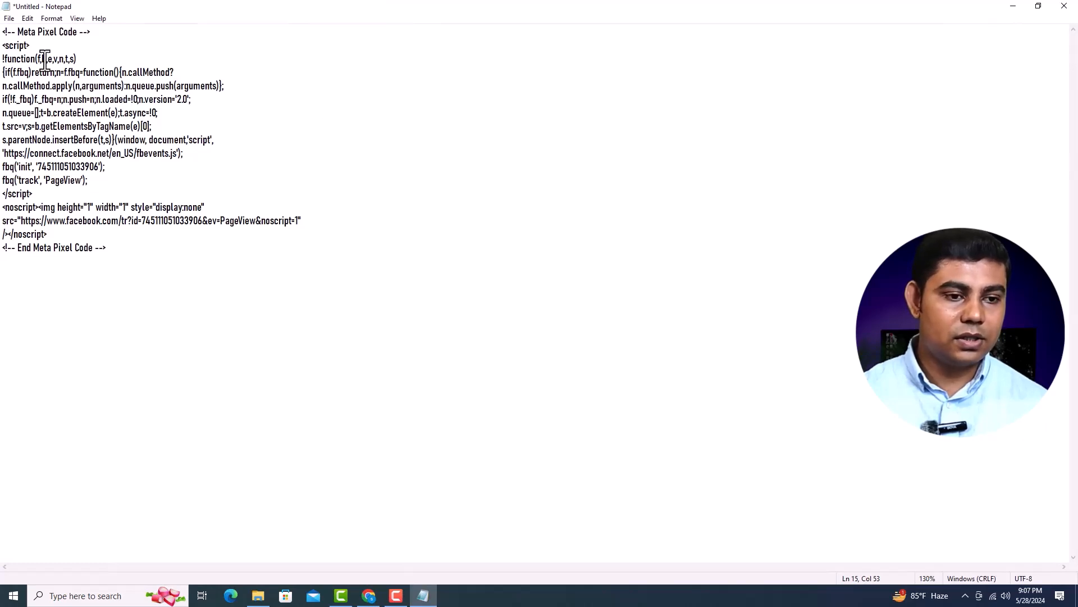
pyautogui.moveTo(33, 48); pyautogui.dragTo(3, 53)
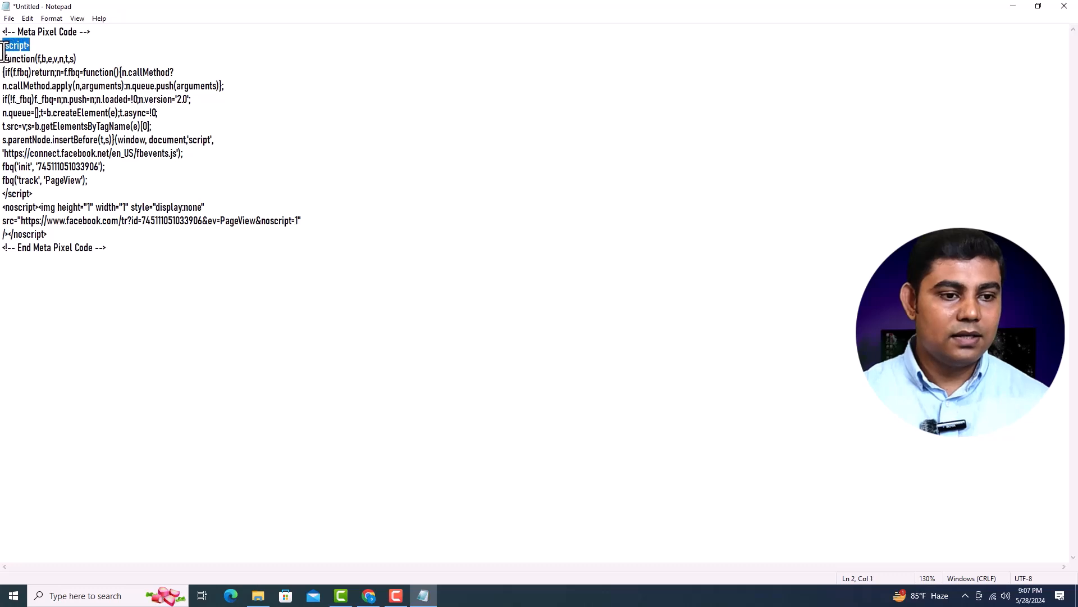
pyautogui.moveTo(39, 194); pyautogui.dragTo(10, 198)
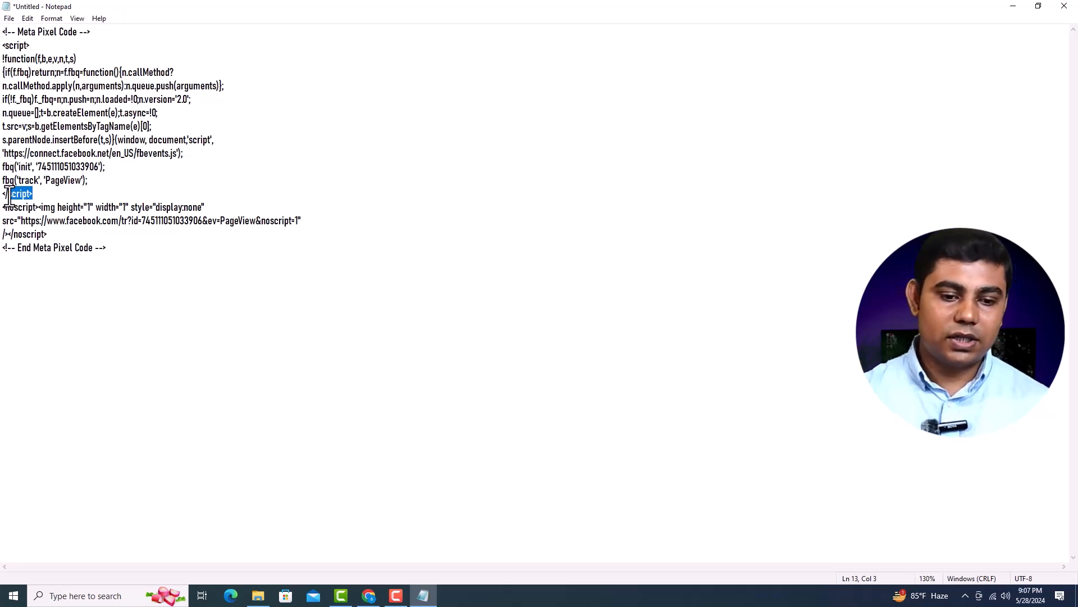
pyautogui.moveTo(9, 194); pyautogui.dragTo(2, 193)
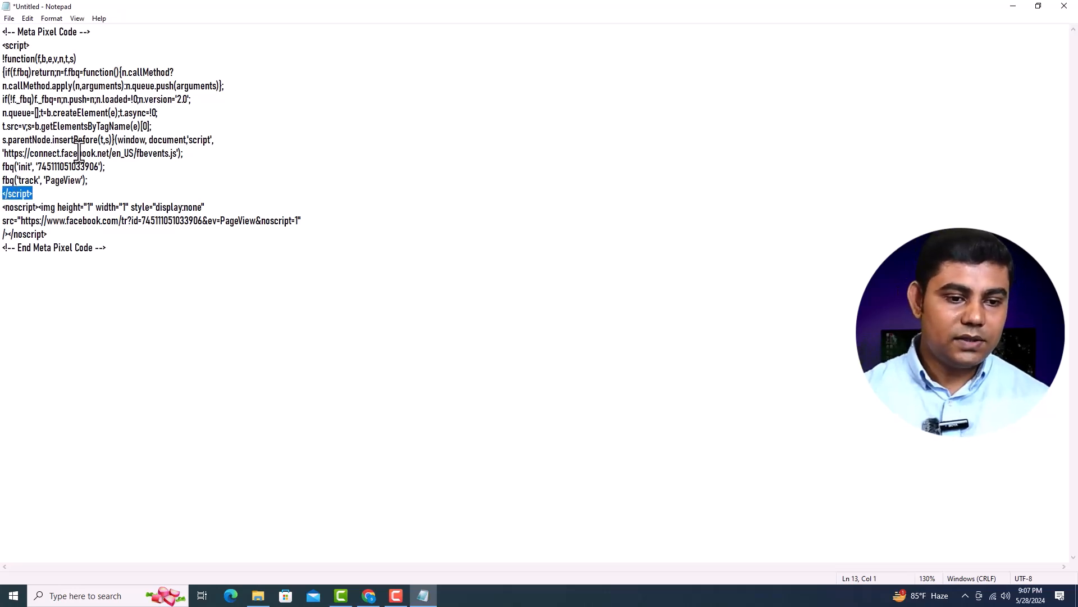
# Compare both pixel IDs in the Notepad base code with the Udemy course dataset ID in Events Manager.
pyautogui.moveTo(99, 167); pyautogui.dragTo(42, 174)
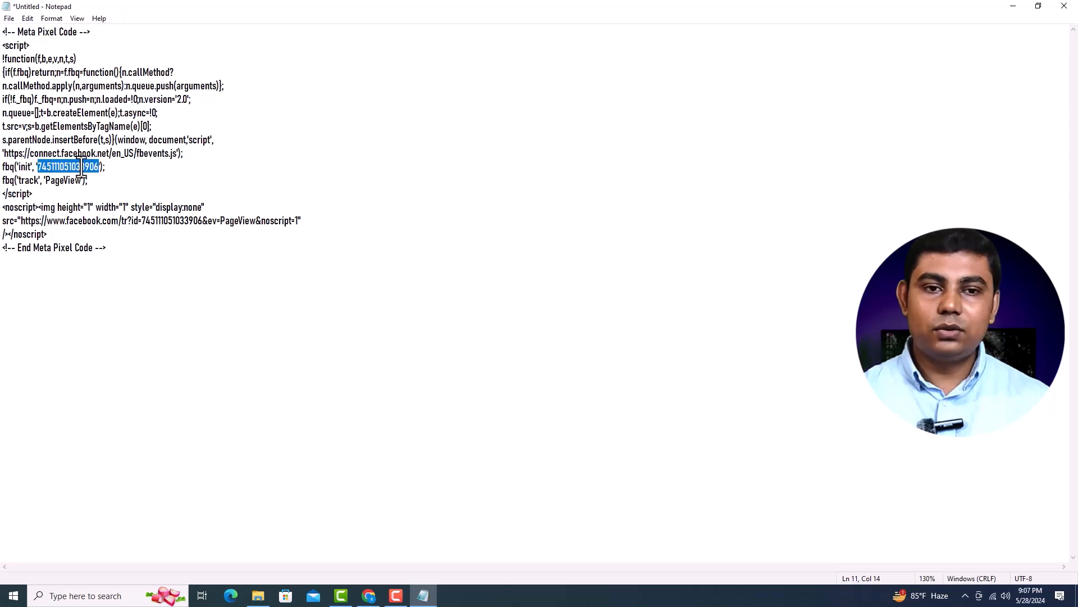
pyautogui.moveTo(81, 167); pyautogui.dragTo(102, 168)
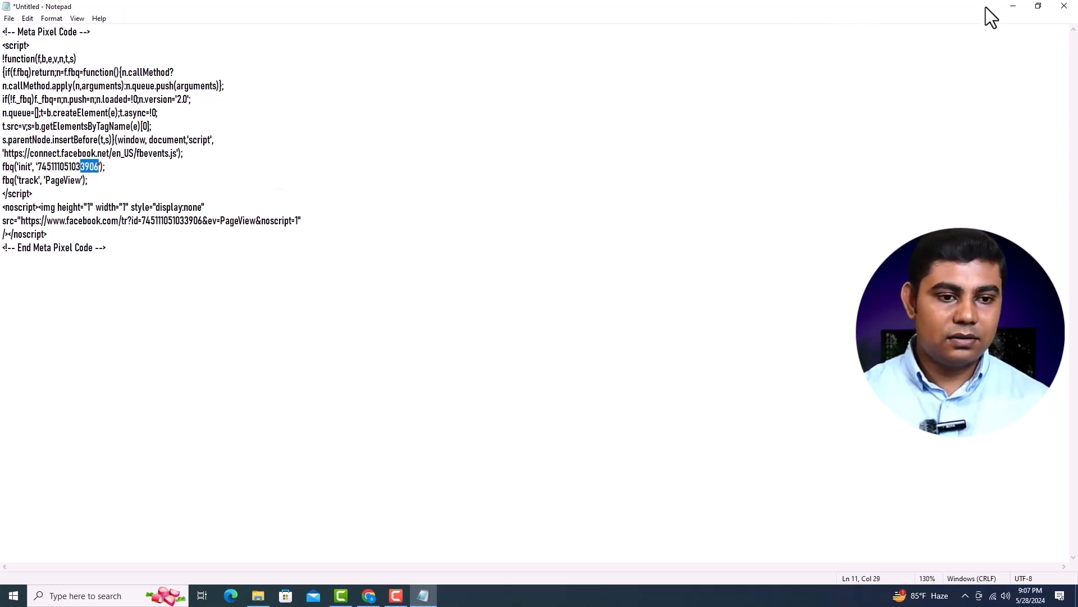
pyautogui.click(1013, 7)
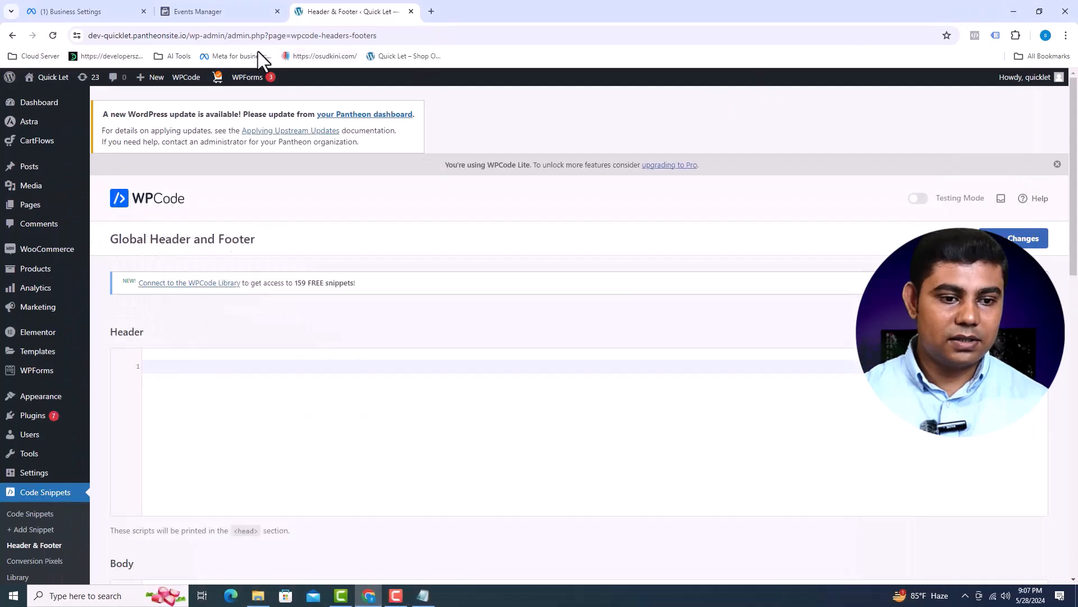
pyautogui.click(226, 12)
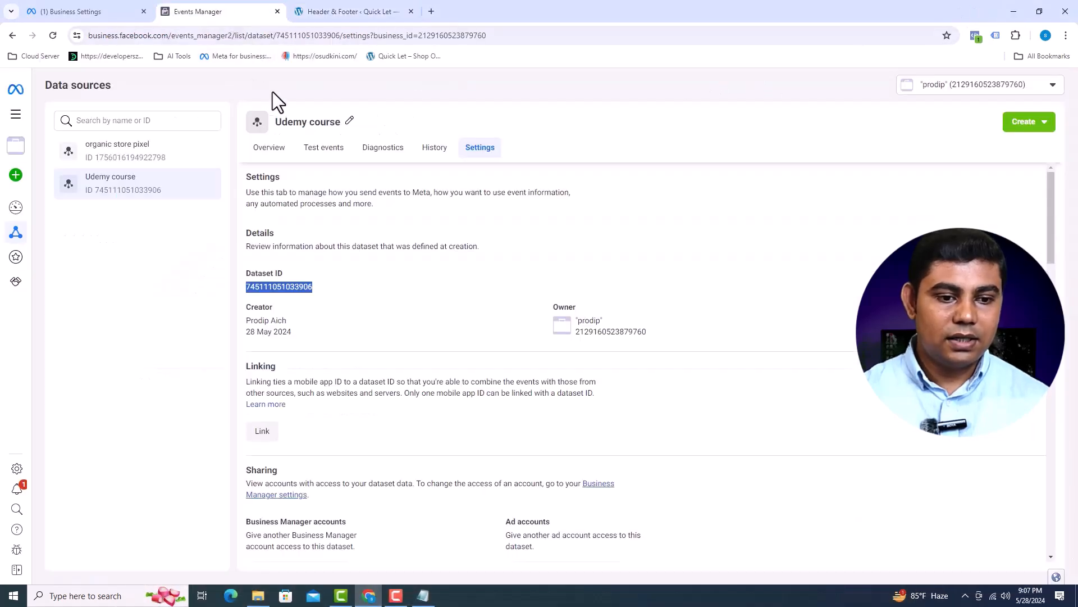
pyautogui.click(312, 285)
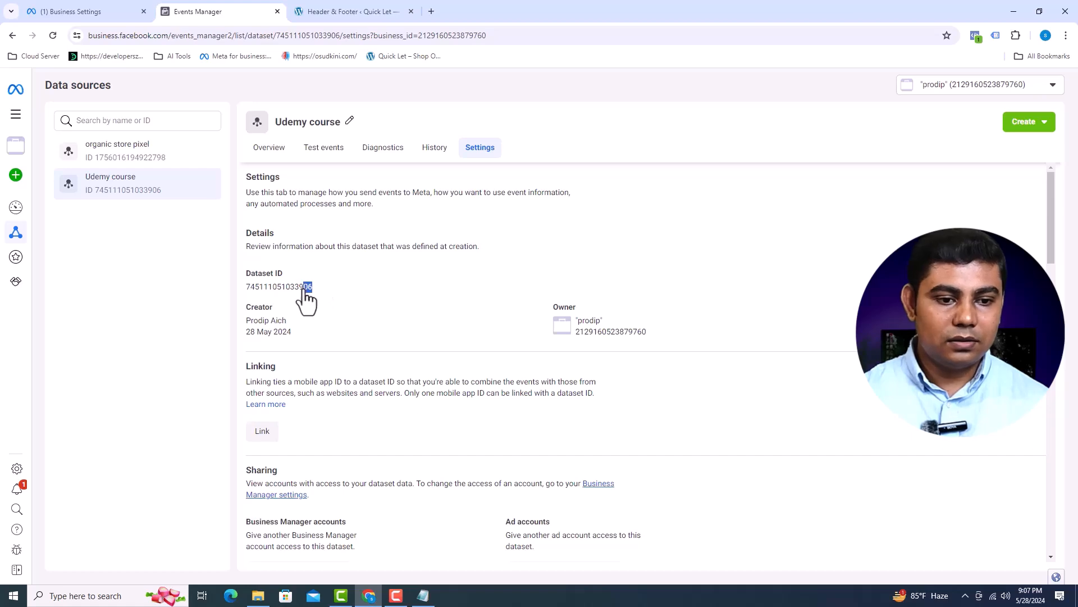
pyautogui.moveTo(304, 289); pyautogui.dragTo(295, 291)
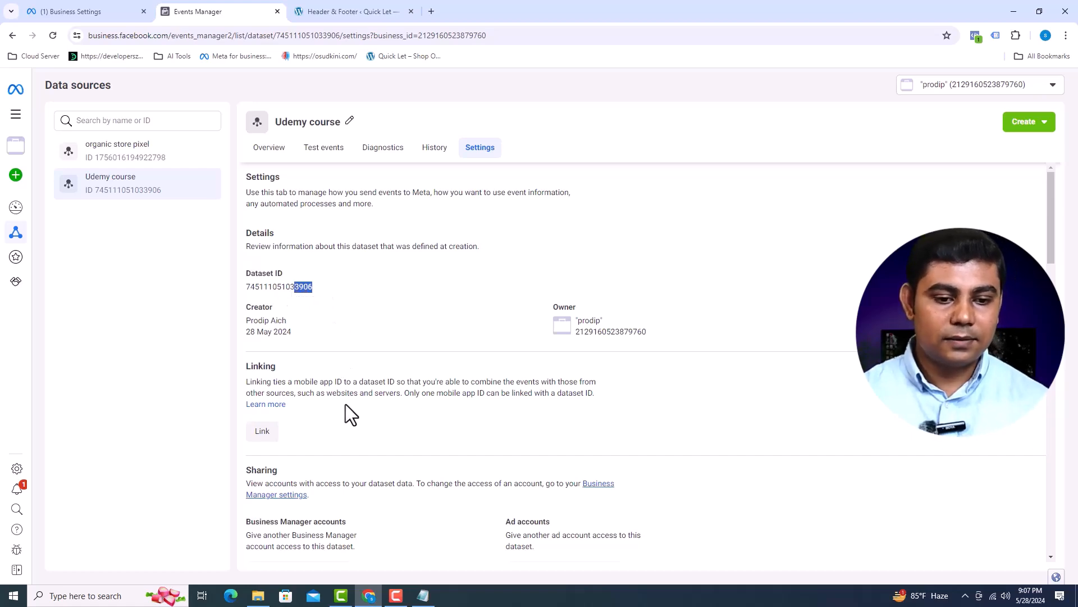
pyautogui.click(422, 595)
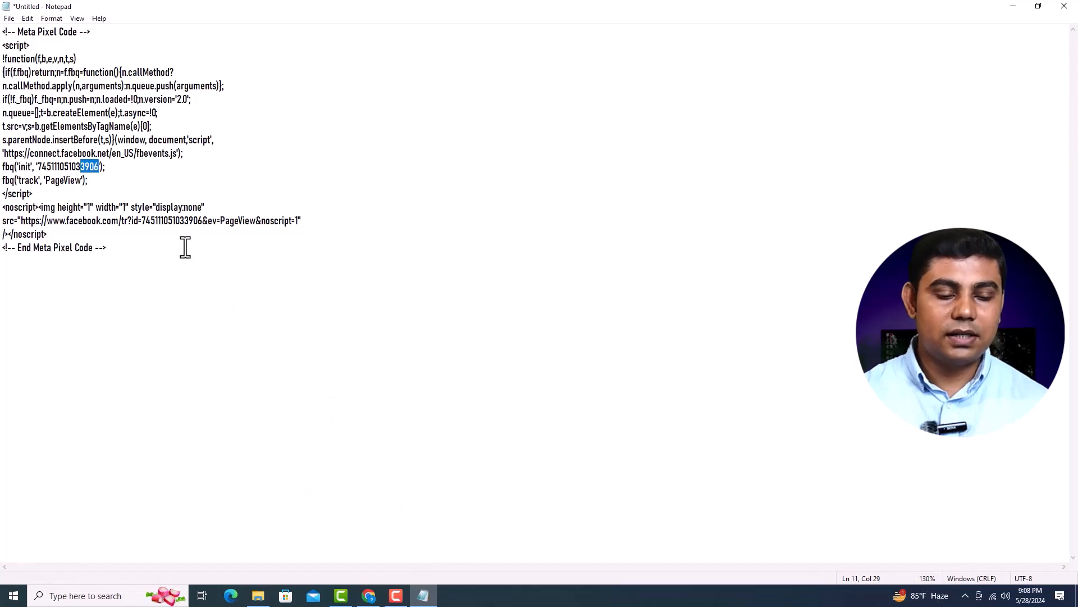
pyautogui.moveTo(203, 221); pyautogui.dragTo(154, 231)
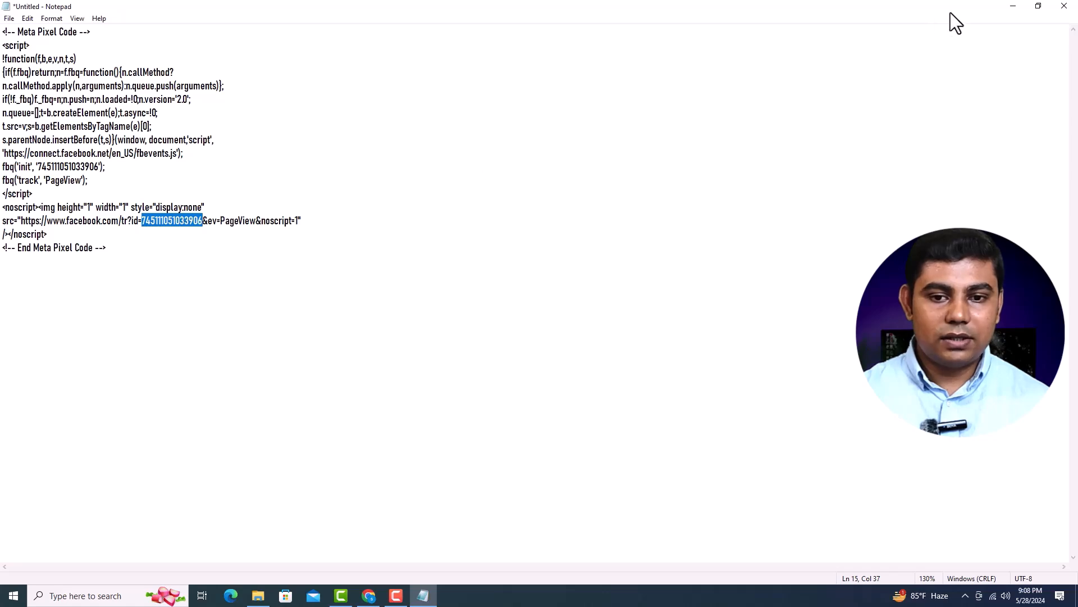
pyautogui.click(1010, 3)
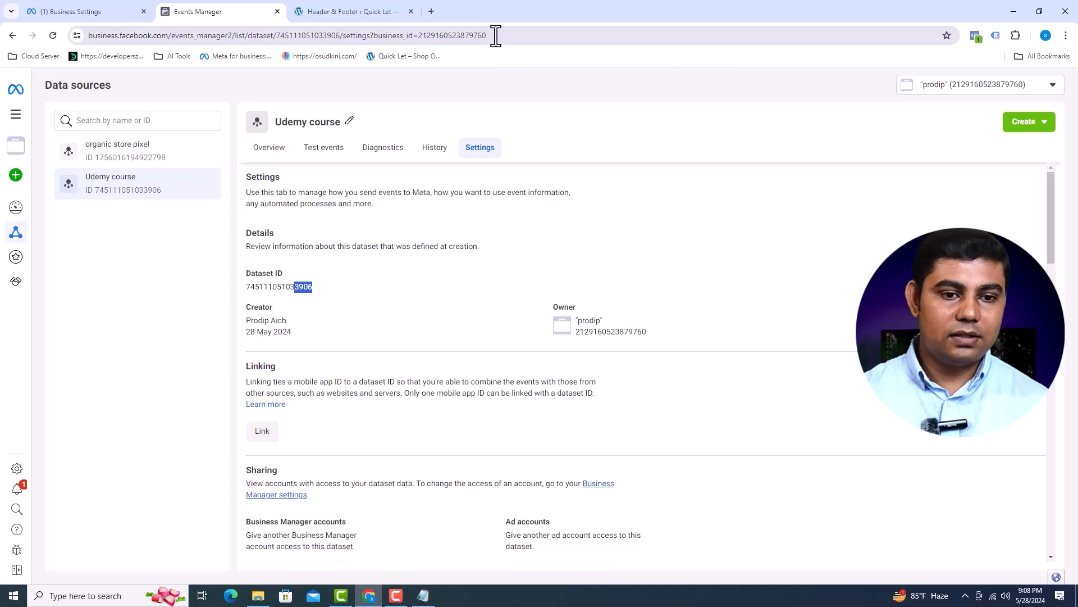
# Search the web for "facebook base code" in a new browser tab and open Meta's Meta Pixel Get Started documentation.
pyautogui.click(433, 14)
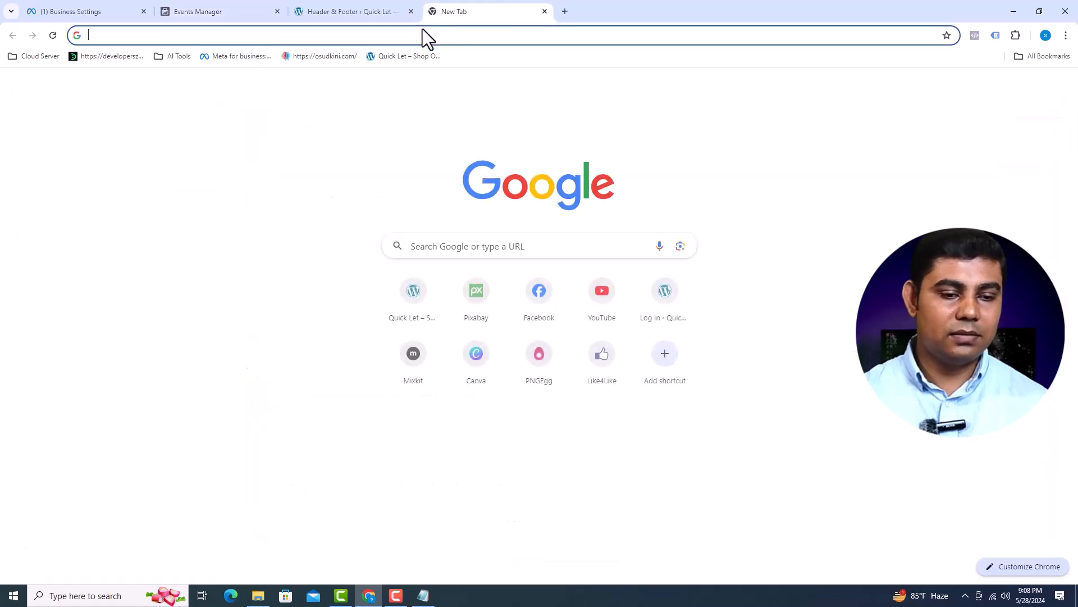
pyautogui.click(422, 28)
pyautogui.write('facebook.c')
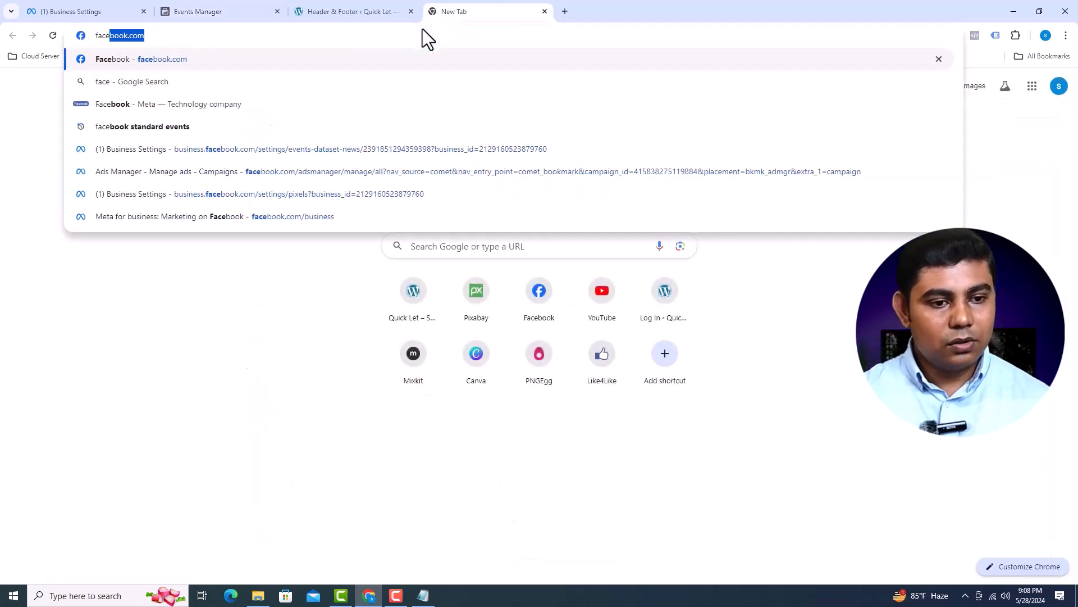
pyautogui.press('BackSpace')
pyautogui.press('BackSpace')
pyautogui.write('base code')
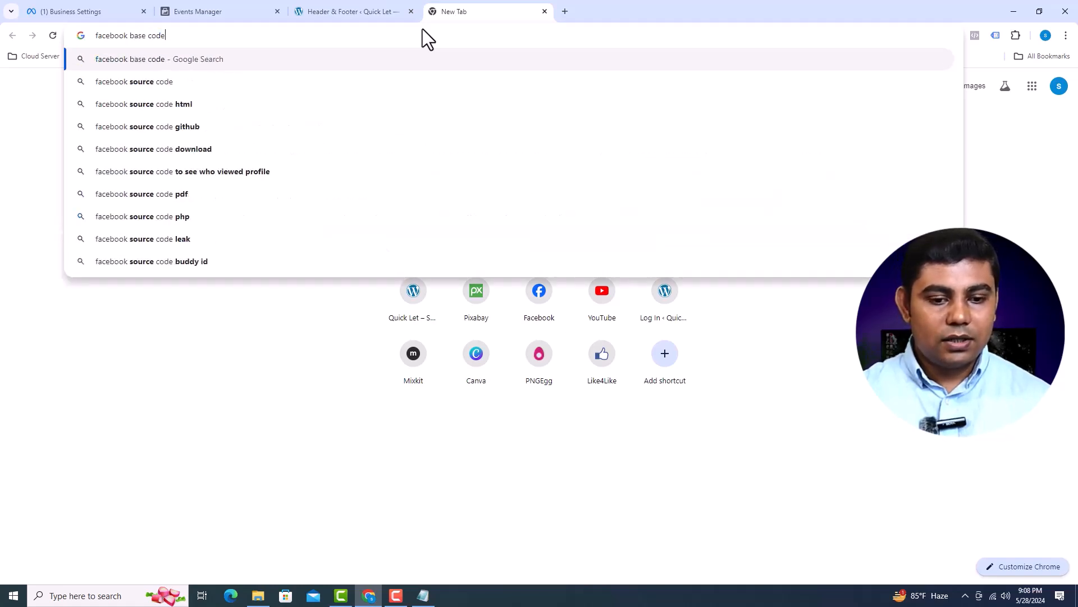
pyautogui.press('Return')
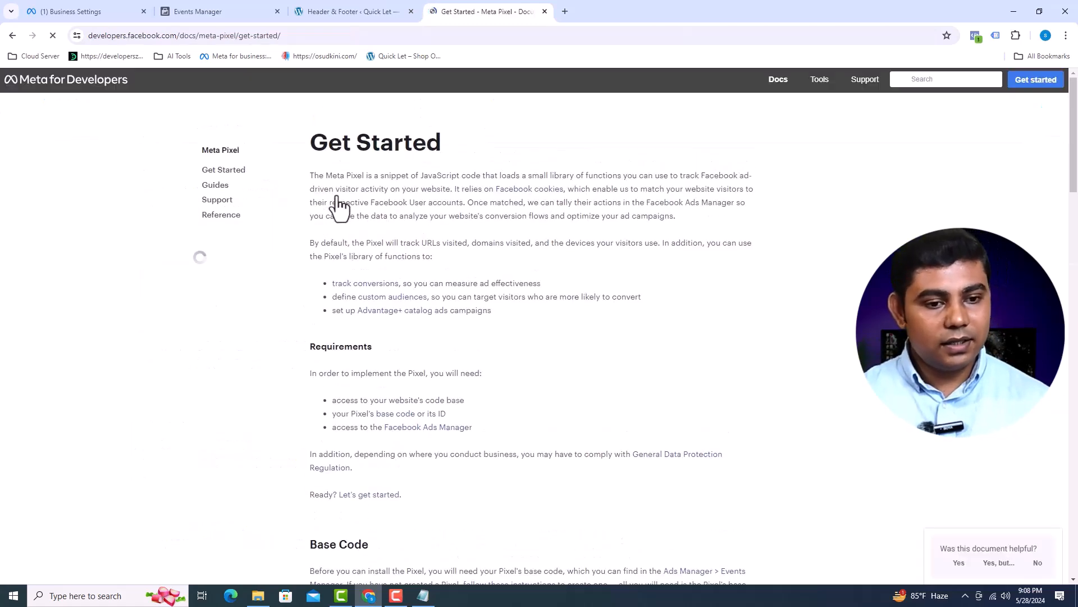
# Examine the documentation's sample base code and the two {your-pixel-id-goes-here} placeholders for the pixel ID.
pyautogui.scroll(-9, 340, 202)
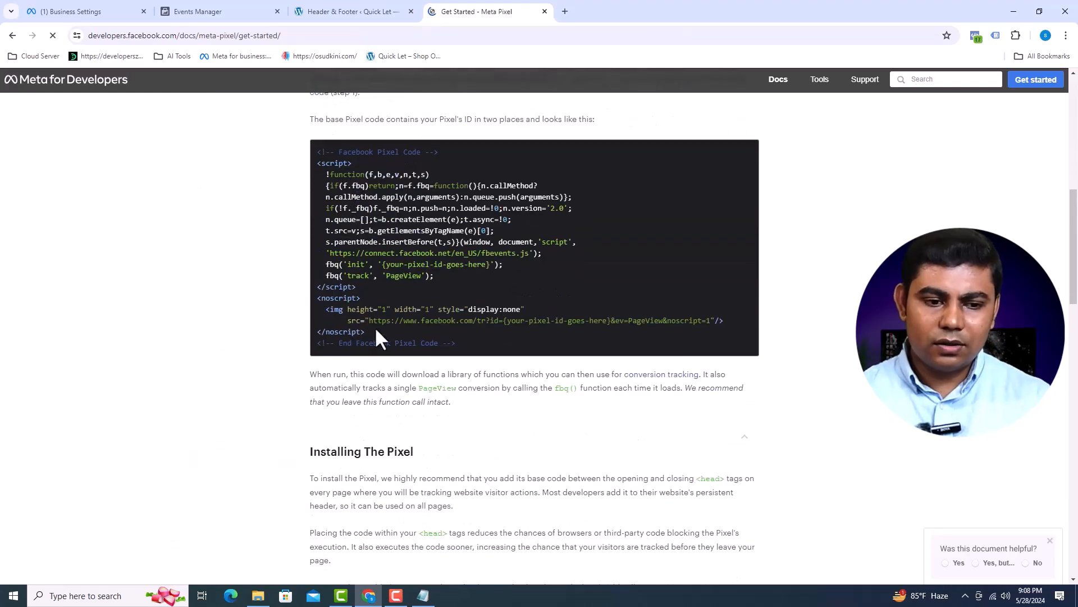
pyautogui.moveTo(468, 348); pyautogui.dragTo(320, 149)
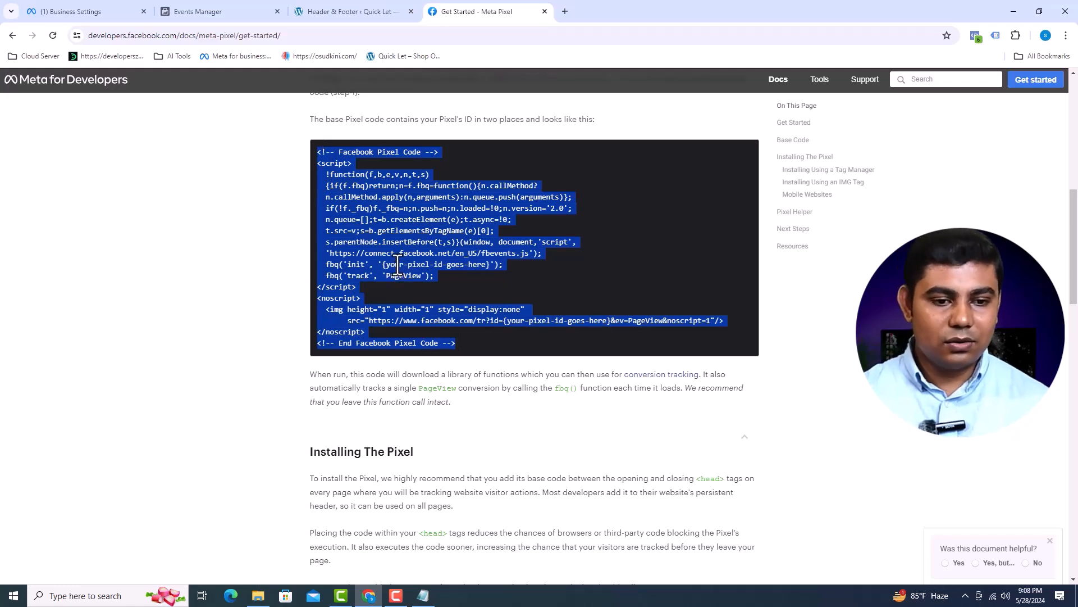
pyautogui.click(430, 260)
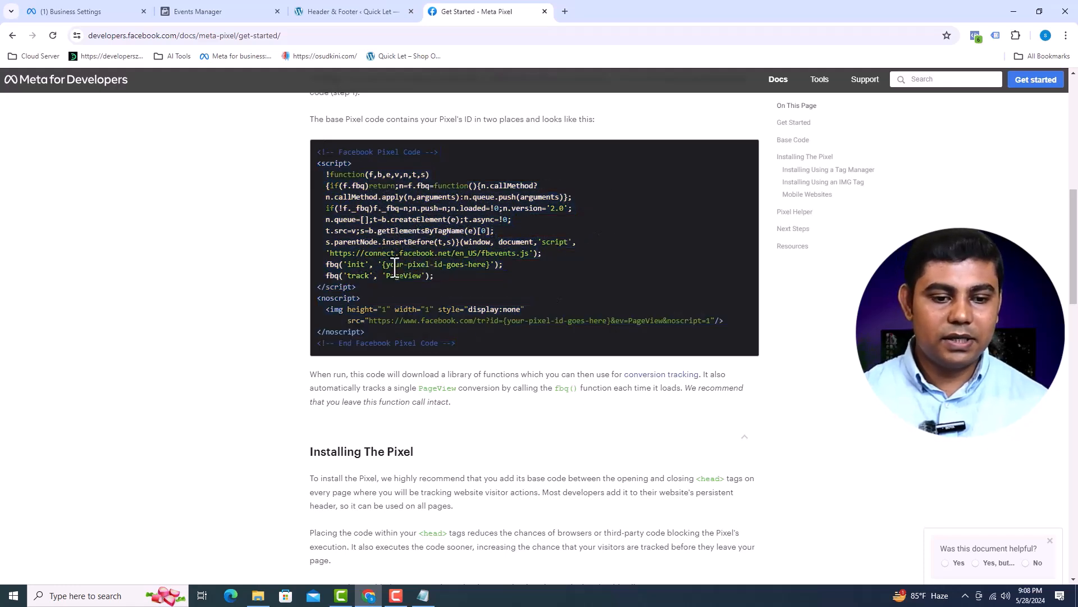
pyautogui.moveTo(382, 264); pyautogui.dragTo(489, 265)
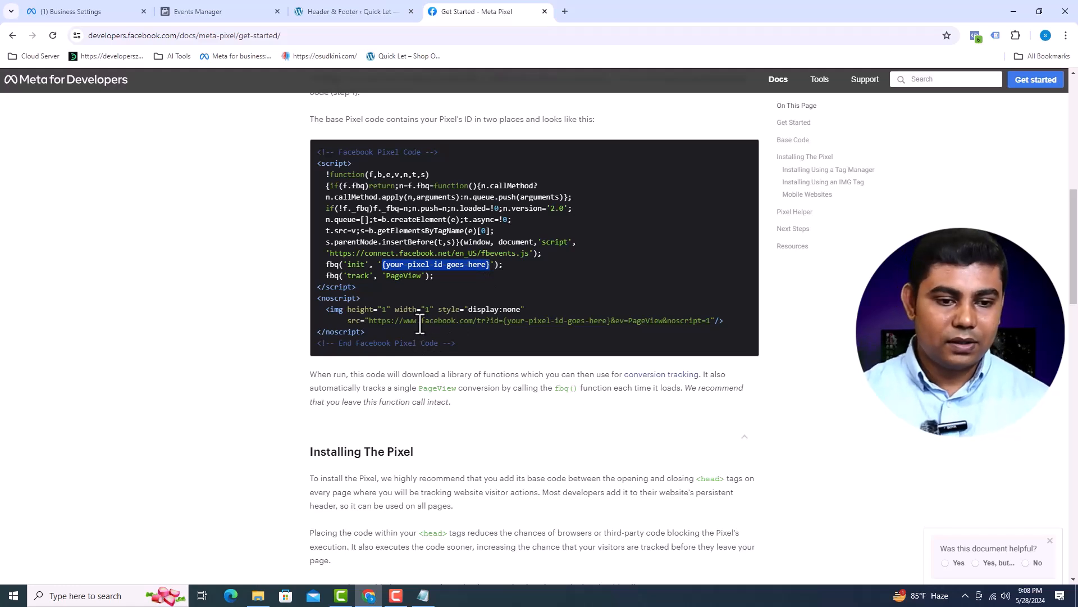
pyautogui.moveTo(611, 321); pyautogui.dragTo(528, 328)
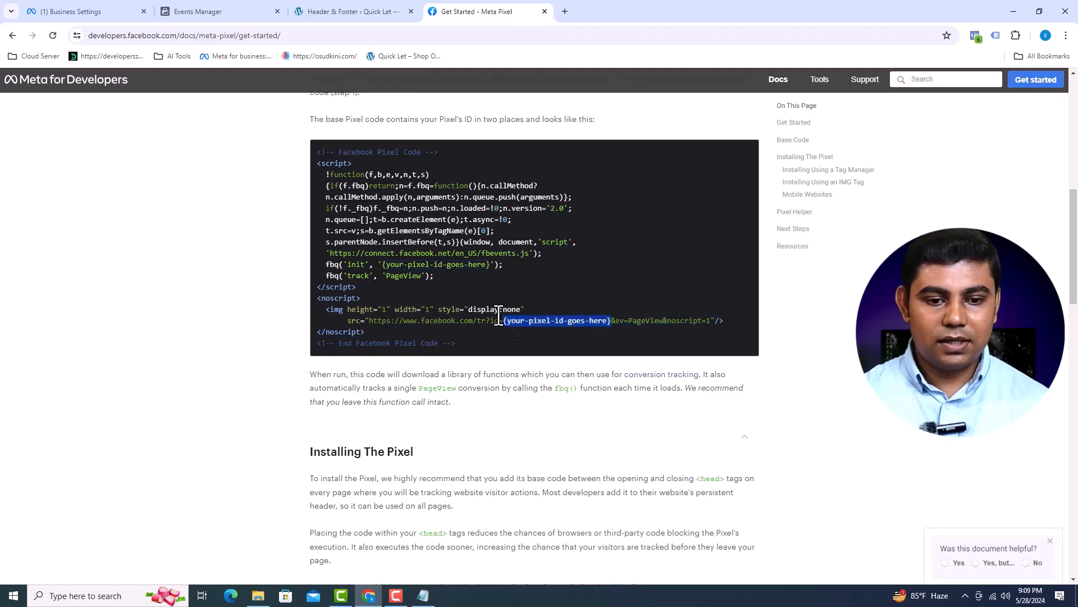
# Close the Meta Pixel documentation tab and copy the entire pixel base code from Notepad.
pyautogui.scroll(4, 497, 292)
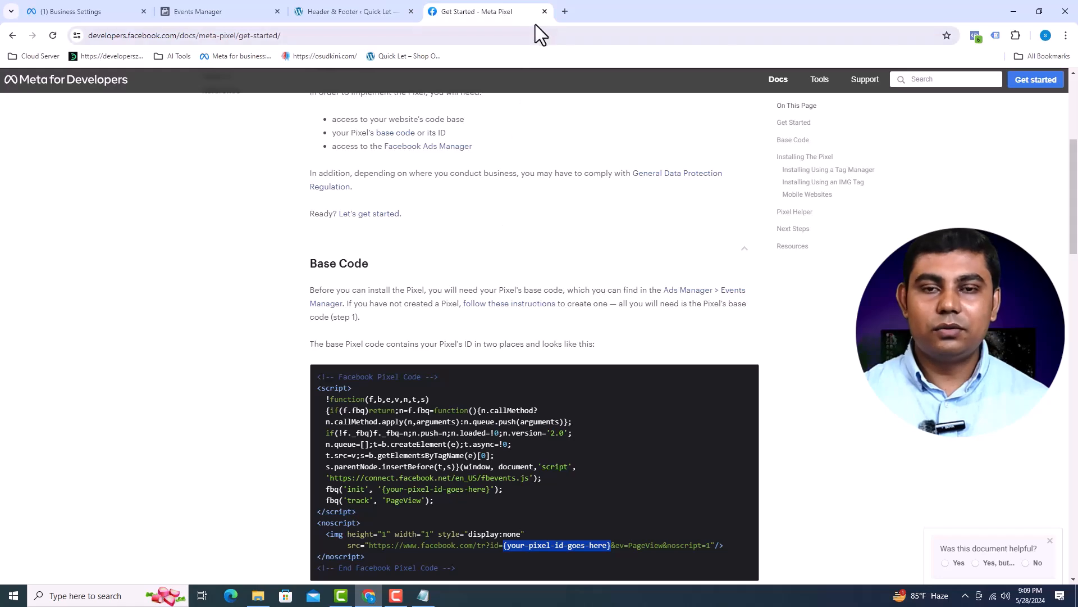
pyautogui.click(543, 11)
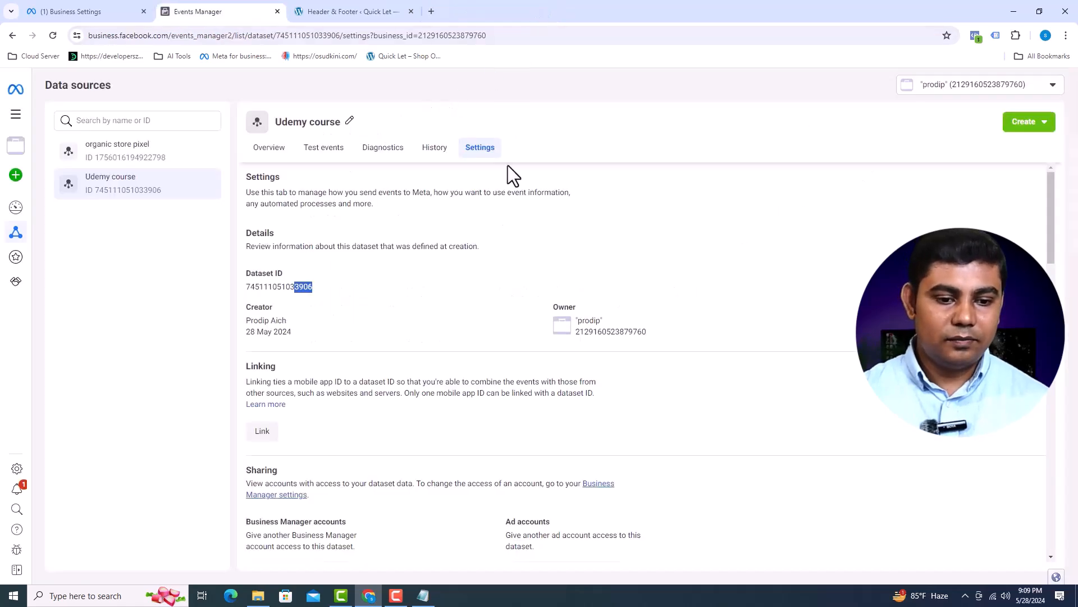
pyautogui.click(423, 594)
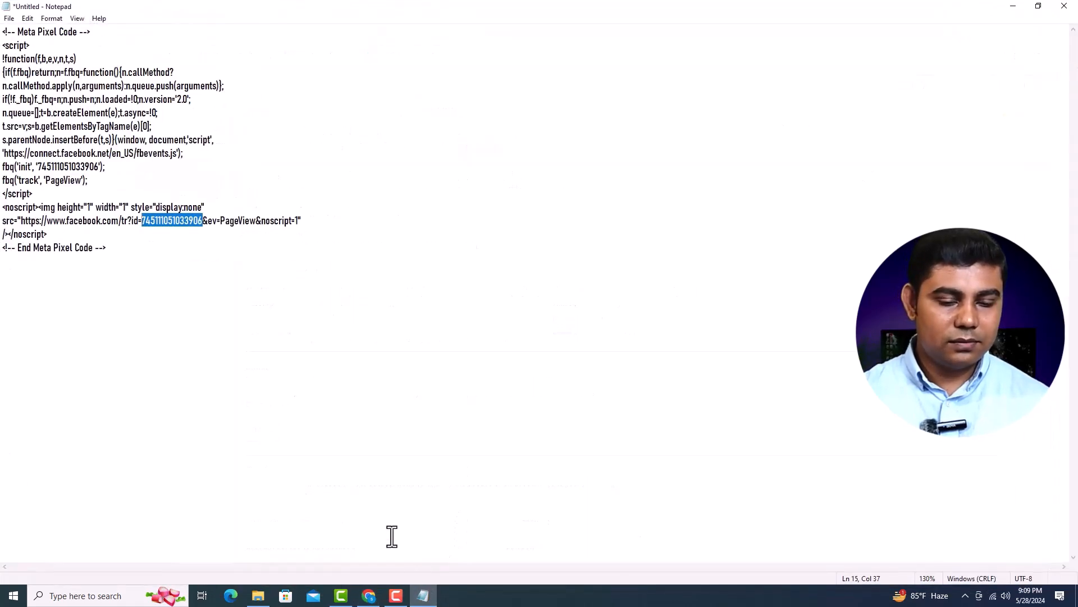
pyautogui.hotkey('ctrl', 'a')
pyautogui.hotkey('ctrl', 'c')
pyautogui.click(1014, 6)
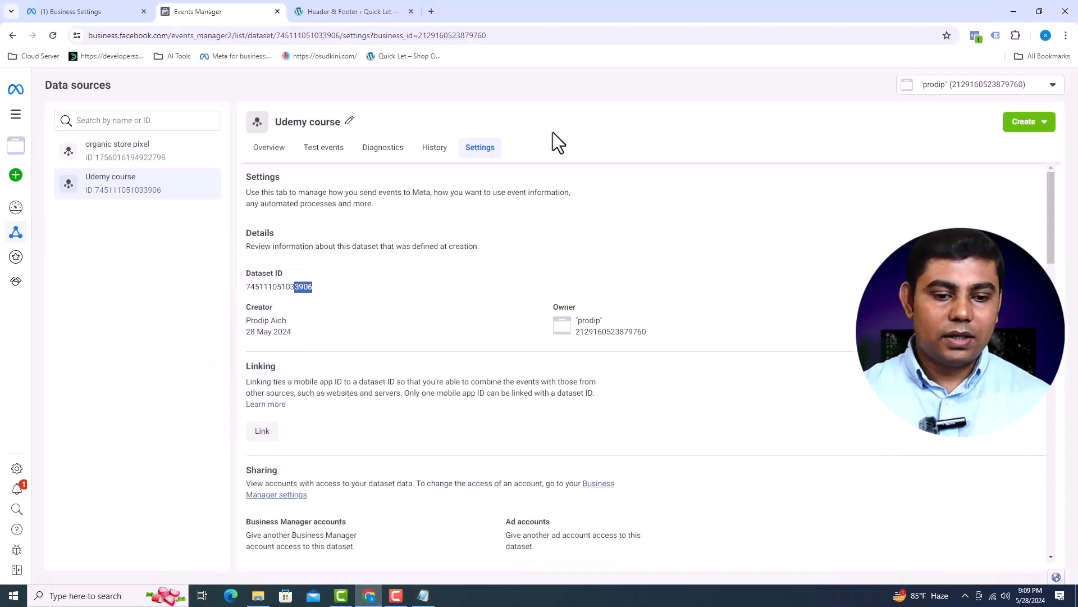
# Paste the Meta pixel base code into the Header box of WPCode's Global Header and Footer page and save the changes.
pyautogui.click(343, 11)
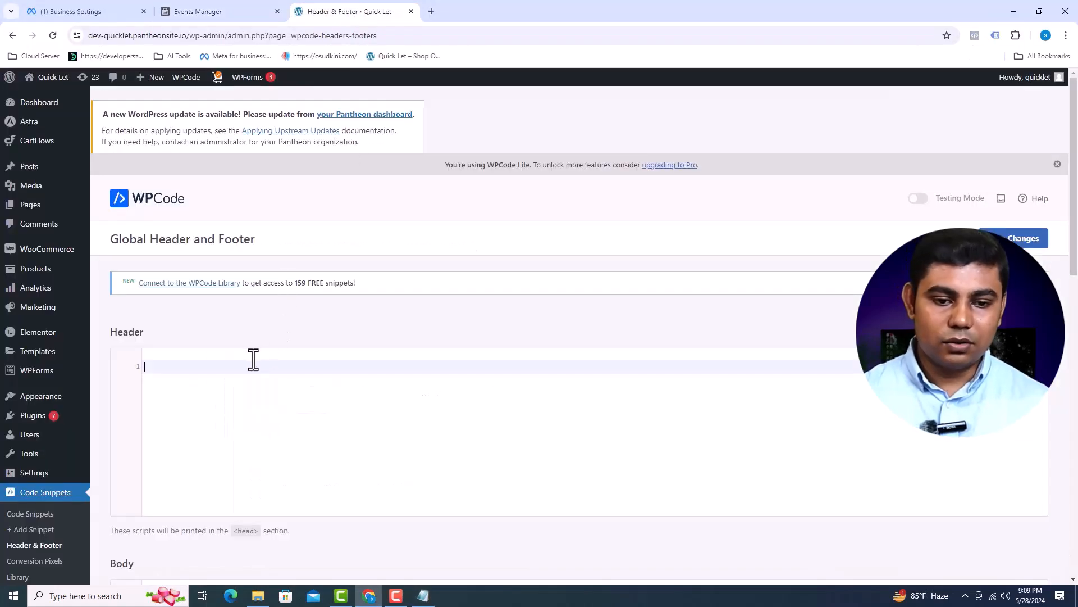
pyautogui.hotkey('ctrl', 'v')
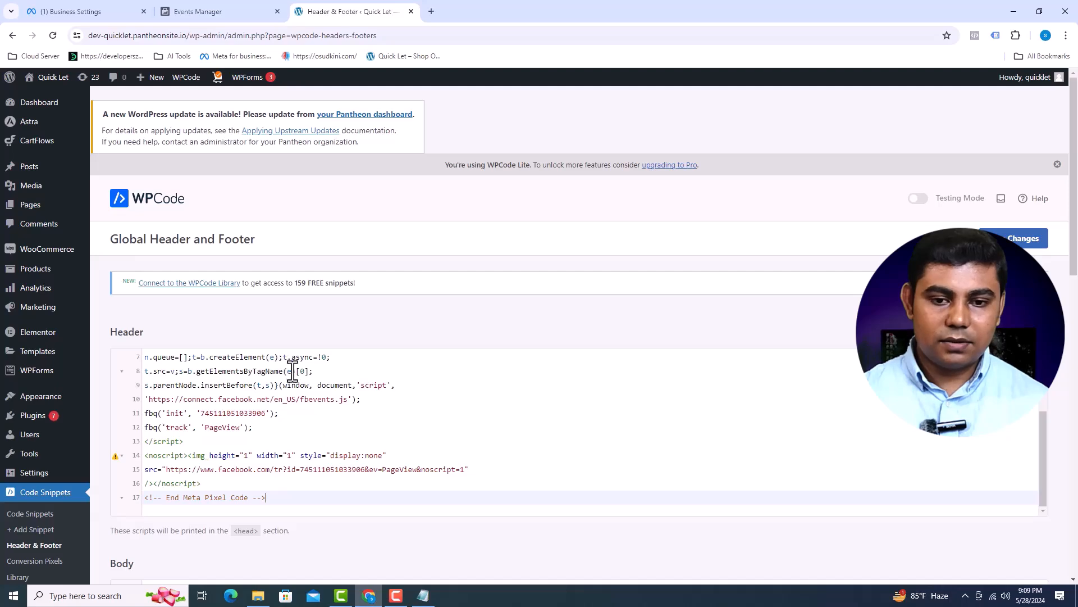
pyautogui.scroll(-5, 537, 345)
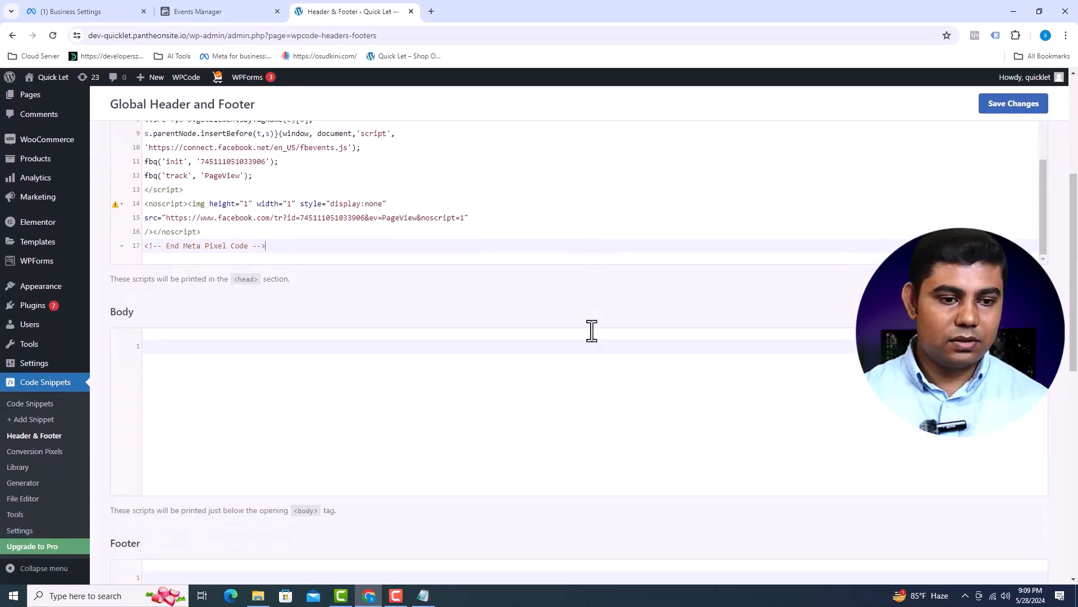
pyautogui.scroll(4, 638, 302)
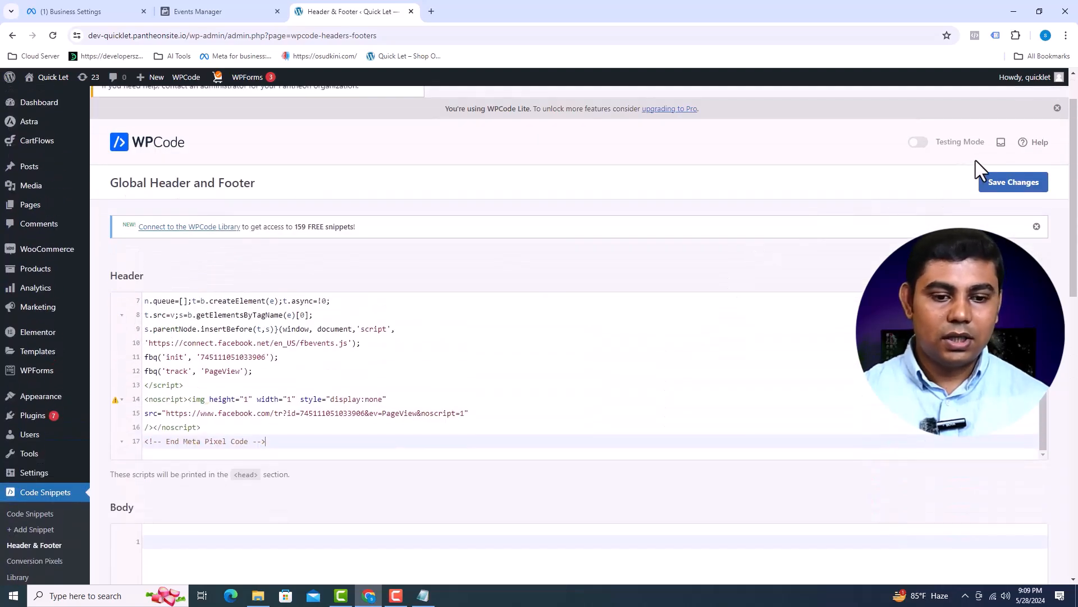
pyautogui.click(992, 182)
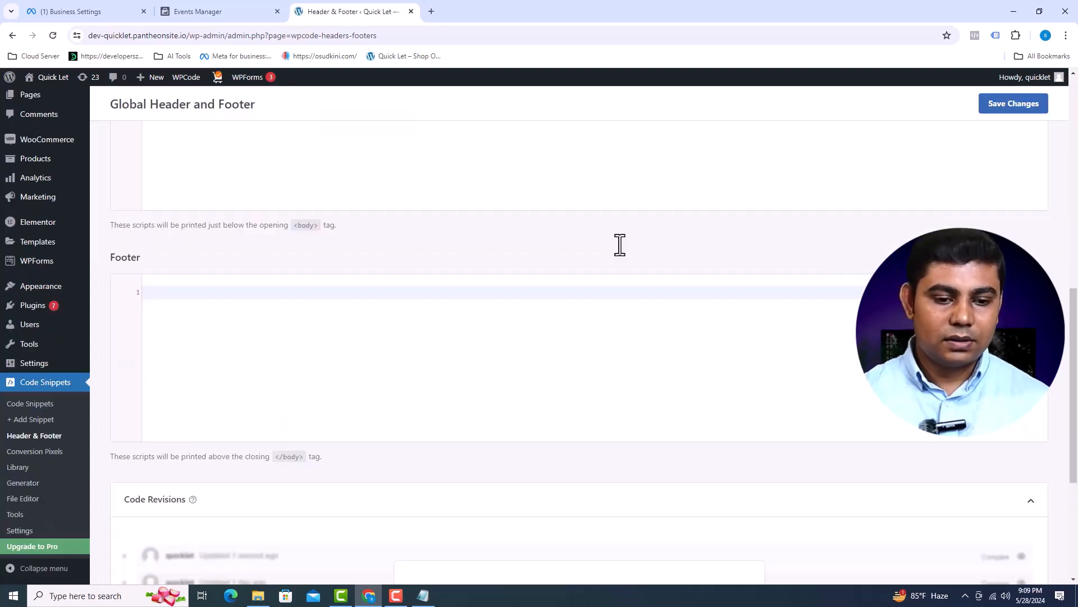
# Open the Quick Let site in a new tab and examine the Udemy course pixel's PageView event details in Meta Pixel Helper.
pyautogui.scroll(2, 619, 243)
pyautogui.middleClick(43, 109)
pyautogui.click(455, 11)
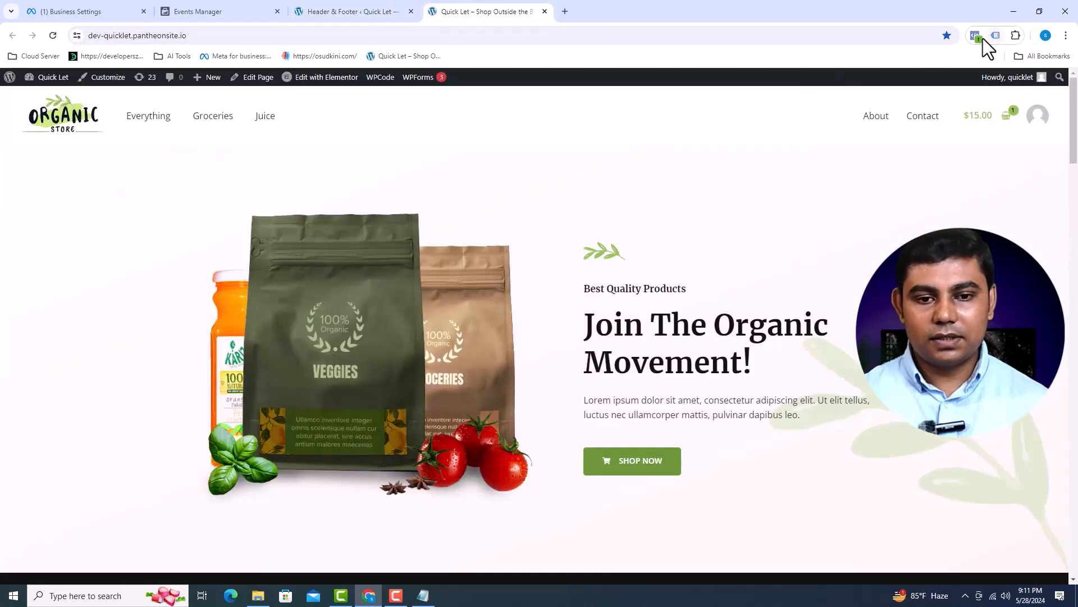
pyautogui.click(976, 36)
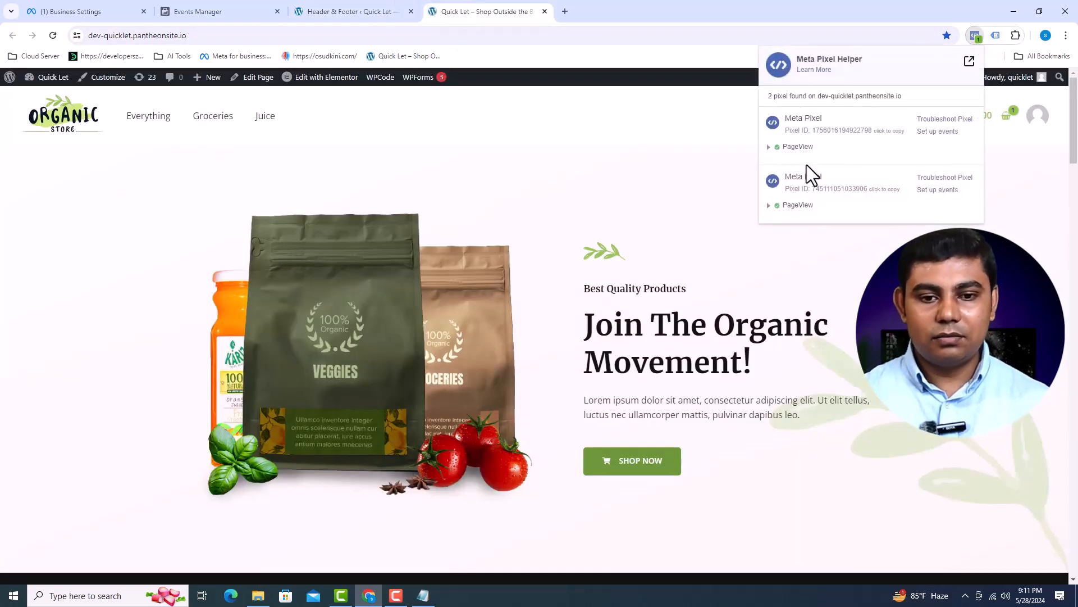
pyautogui.click(855, 189)
pyautogui.click(811, 206)
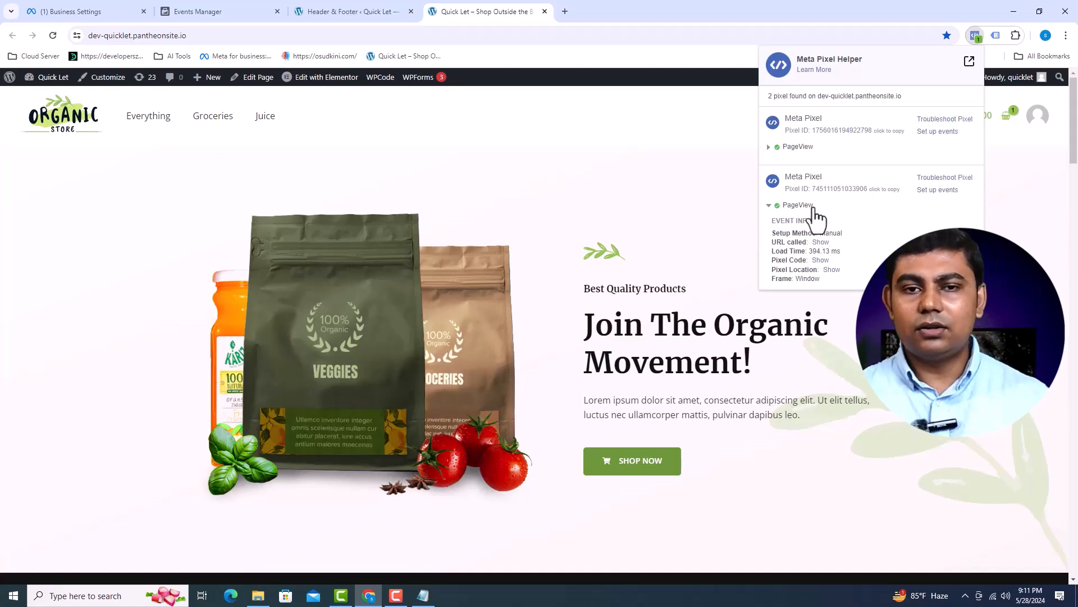
pyautogui.click(814, 206)
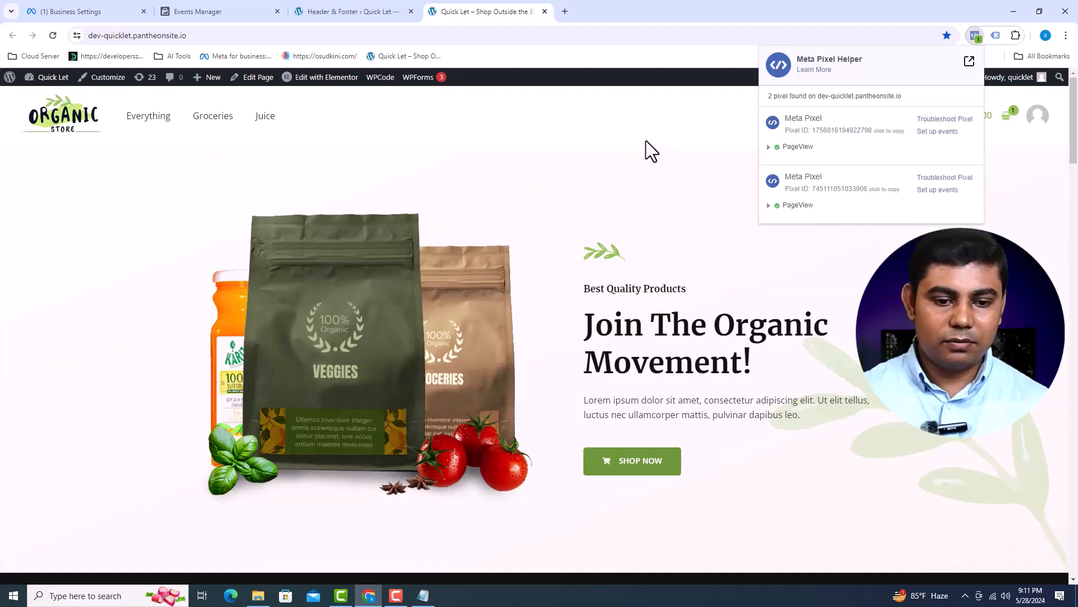
# In Events Manager, open the website events check in the Udemy course dataset's Test events.
pyautogui.click(222, 13)
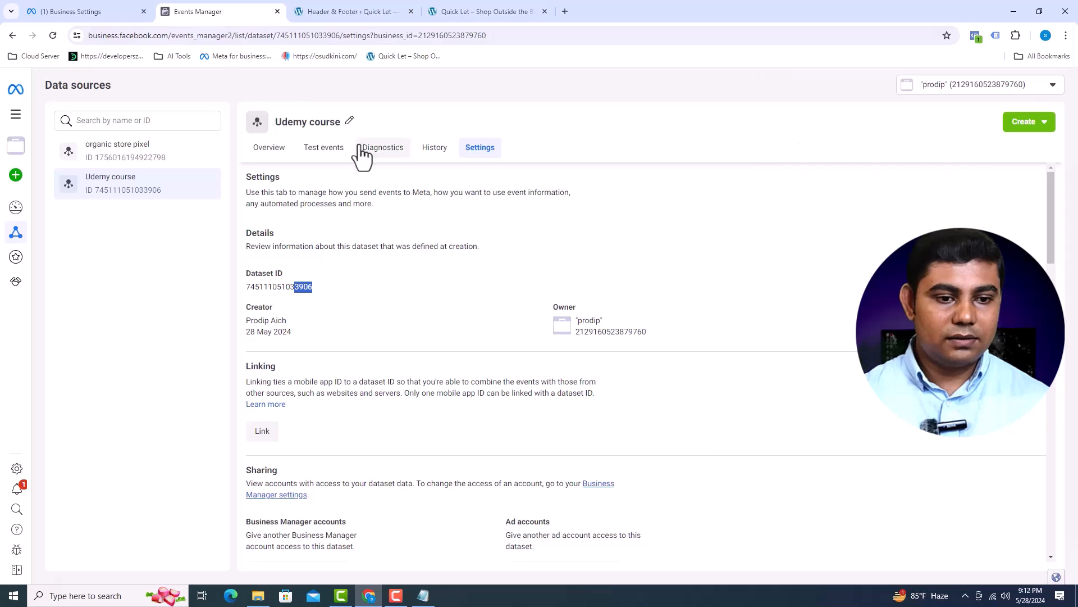
pyautogui.click(329, 148)
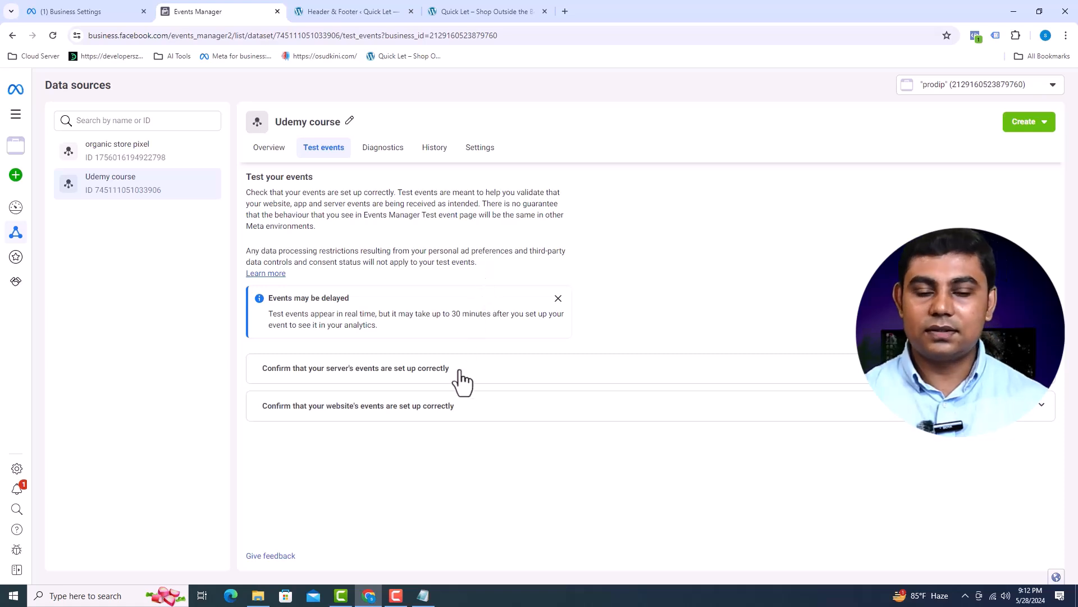
pyautogui.click(451, 407)
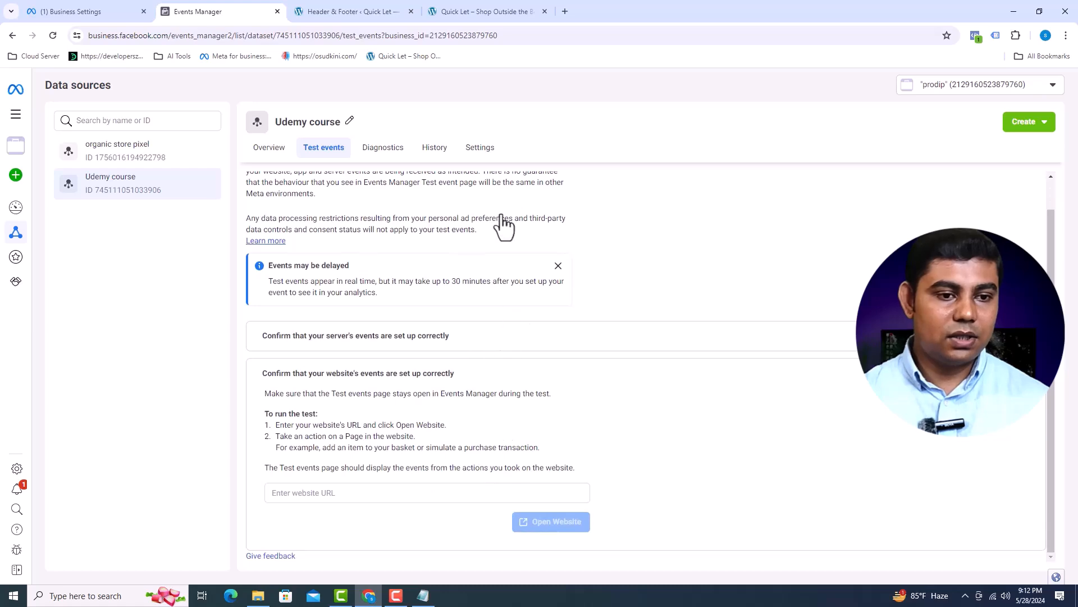
# Copy the Quick Let site address, dev-quicklet.pantheonsite.io, into the website test's URL field and open the website from there.
pyautogui.click(486, 12)
pyautogui.click(232, 37)
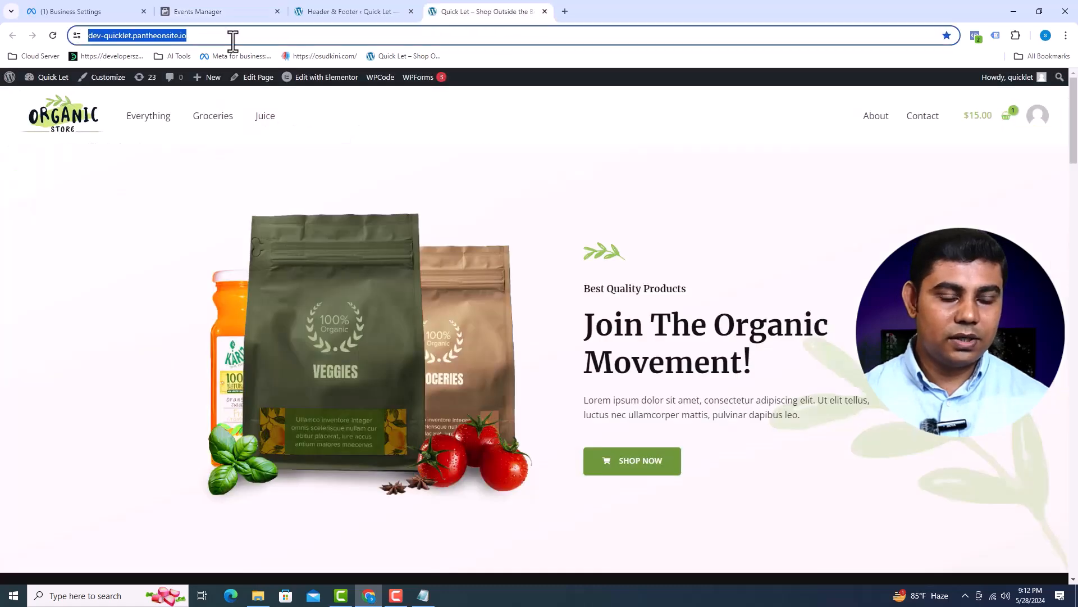
pyautogui.click(256, 13)
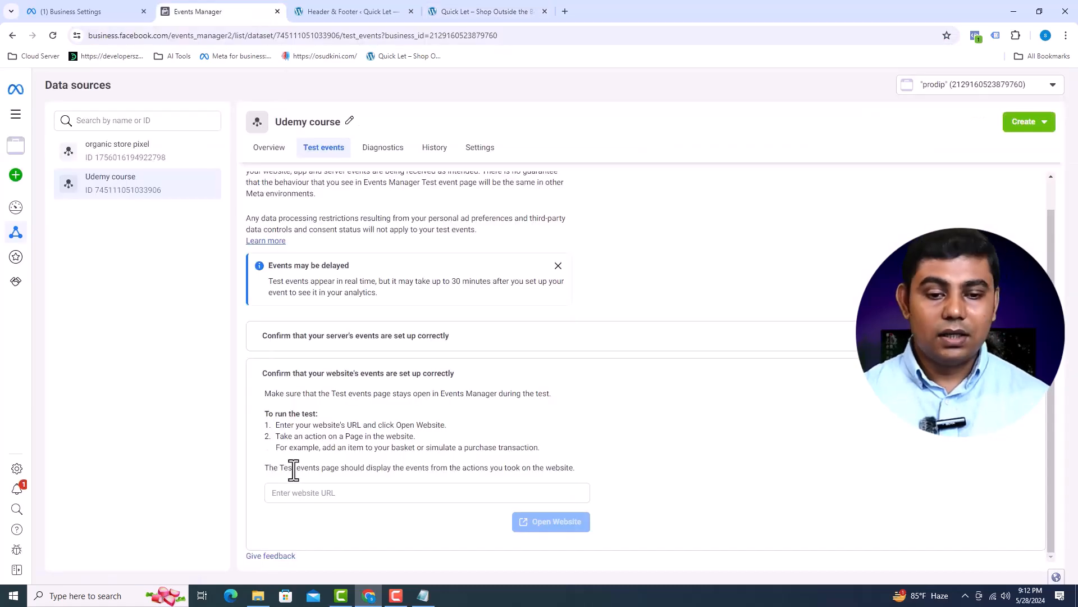
pyautogui.click(294, 492)
pyautogui.hotkey('ctrl', 'v')
pyautogui.click(530, 521)
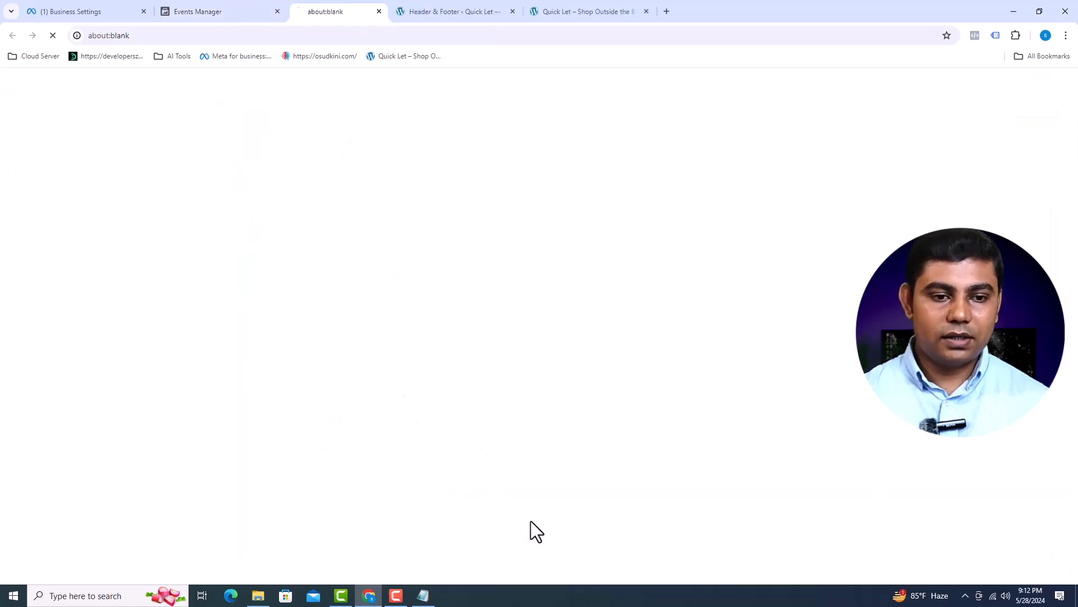
# Examine the received PageView test event's details, and check the Udemy course pixel ID on the Quick Let site with Meta Pixel Helper.
pyautogui.click(221, 14)
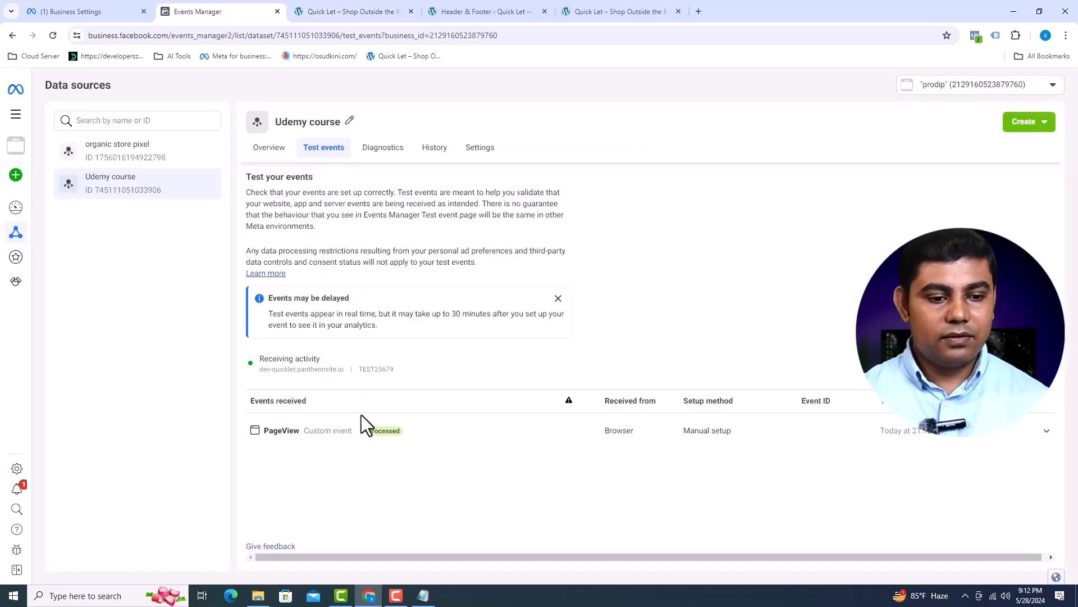
pyautogui.click(359, 432)
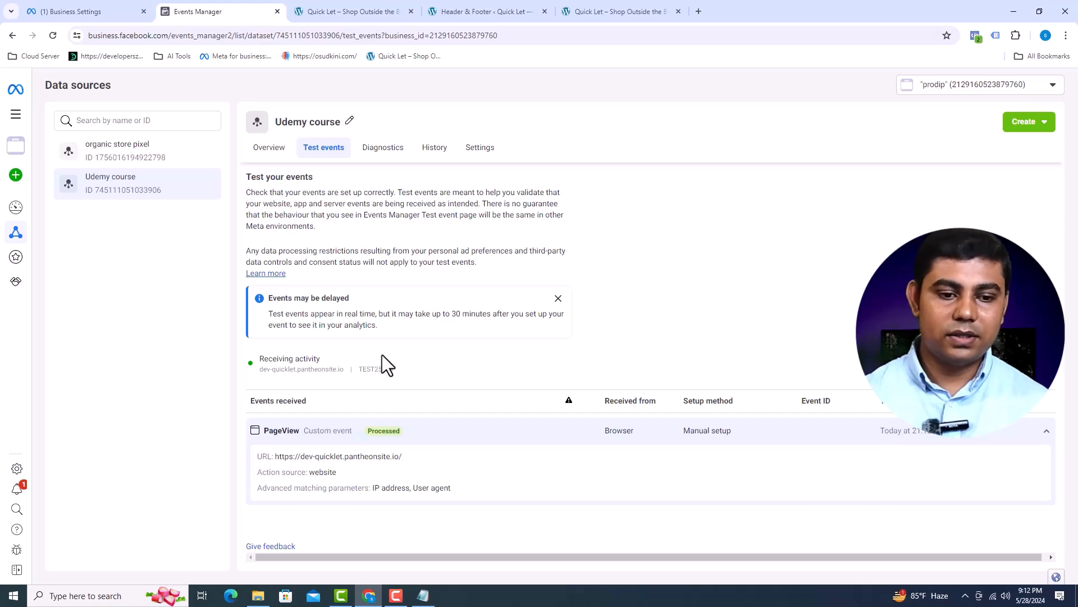
pyautogui.click(379, 11)
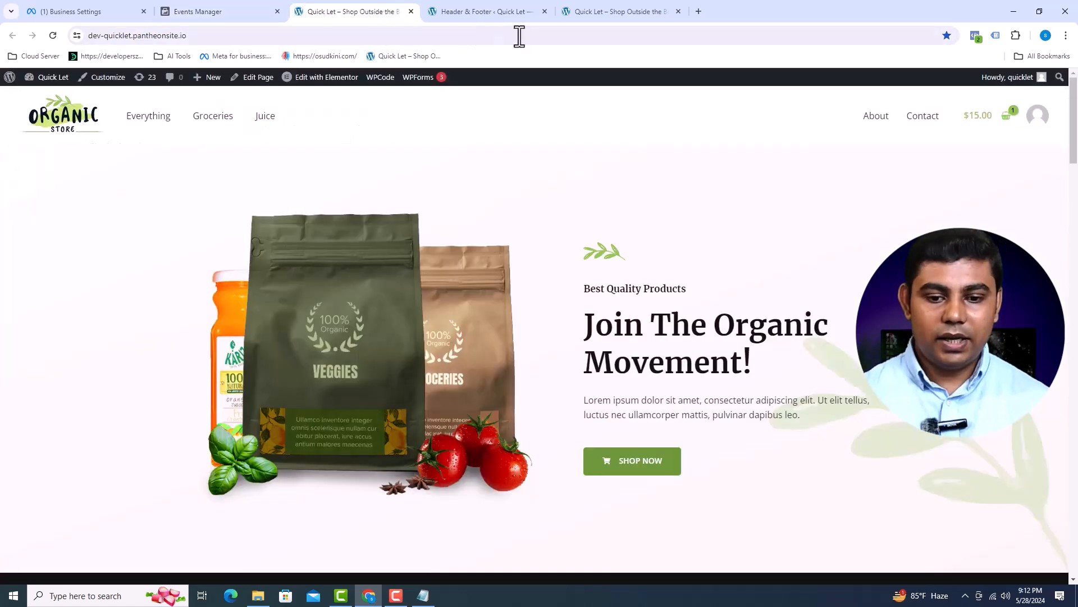
pyautogui.click(977, 36)
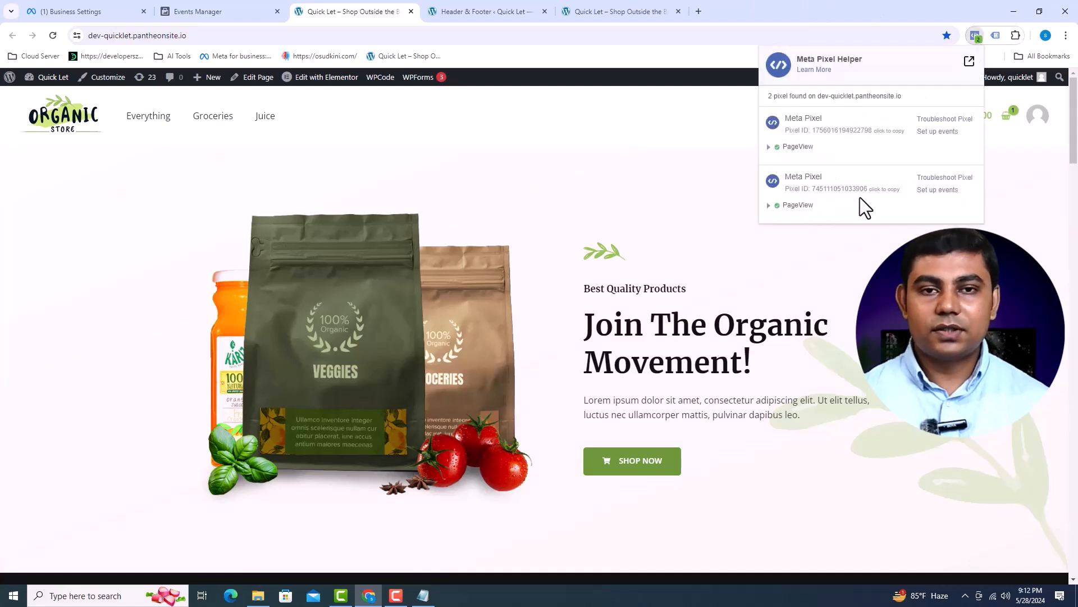
pyautogui.moveTo(865, 191); pyautogui.dragTo(852, 191)
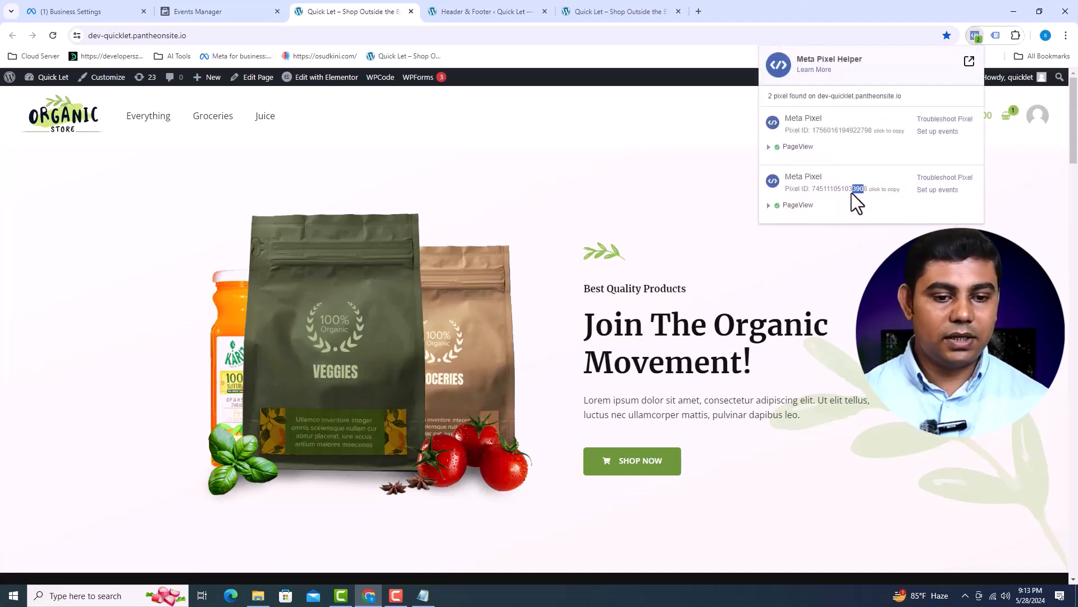
pyautogui.click(717, 196)
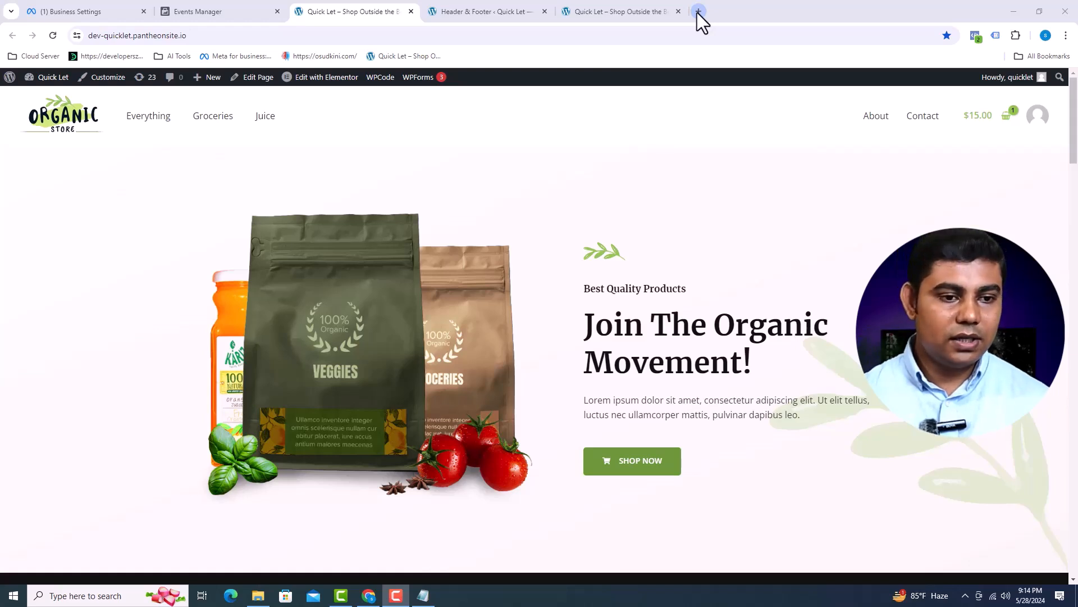
# Search the web for "facebook standard events list" in a new tab and open Meta's Specifications for Facebook Pixel standard events article.
pyautogui.click(699, 12)
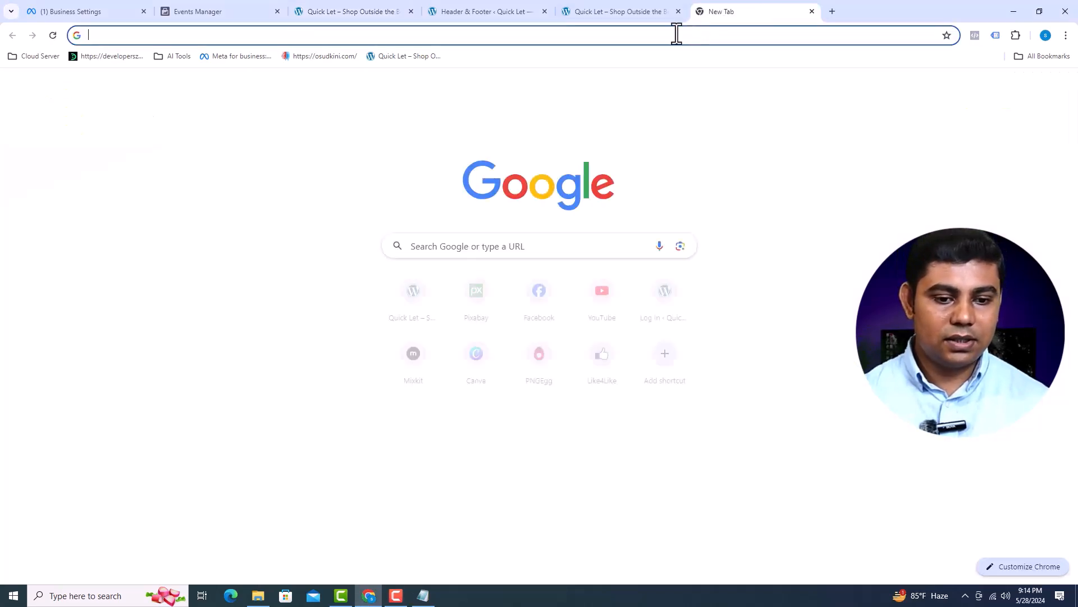
pyautogui.click(676, 35)
pyautogui.write('facebook sta')
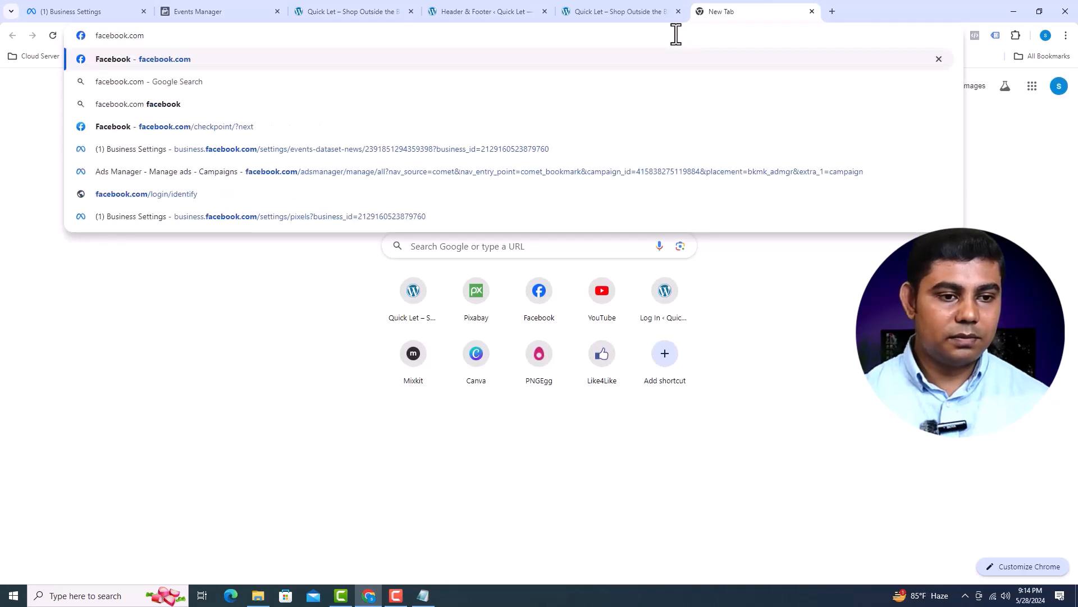
pyautogui.press('Down')
pyautogui.press('Down')
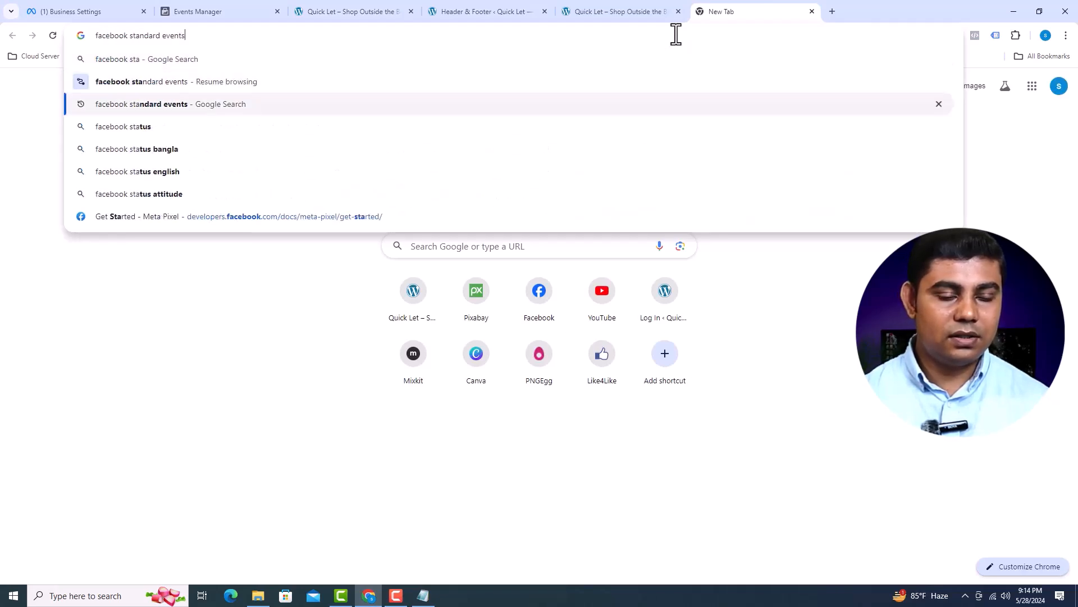
pyautogui.press('Up')
pyautogui.press('Down')
pyautogui.press('Return')
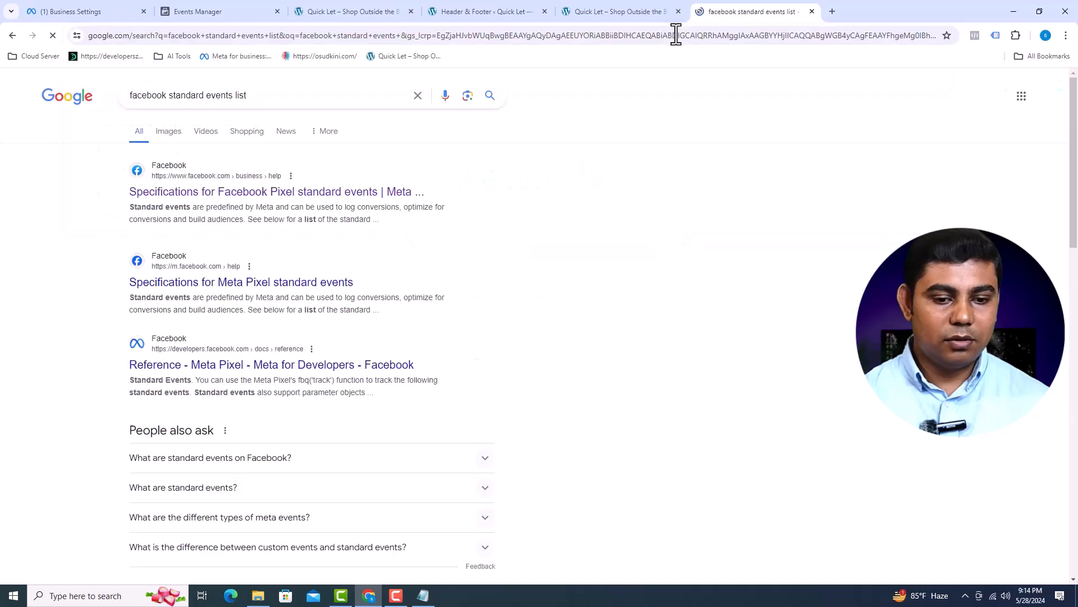
pyautogui.click(391, 196)
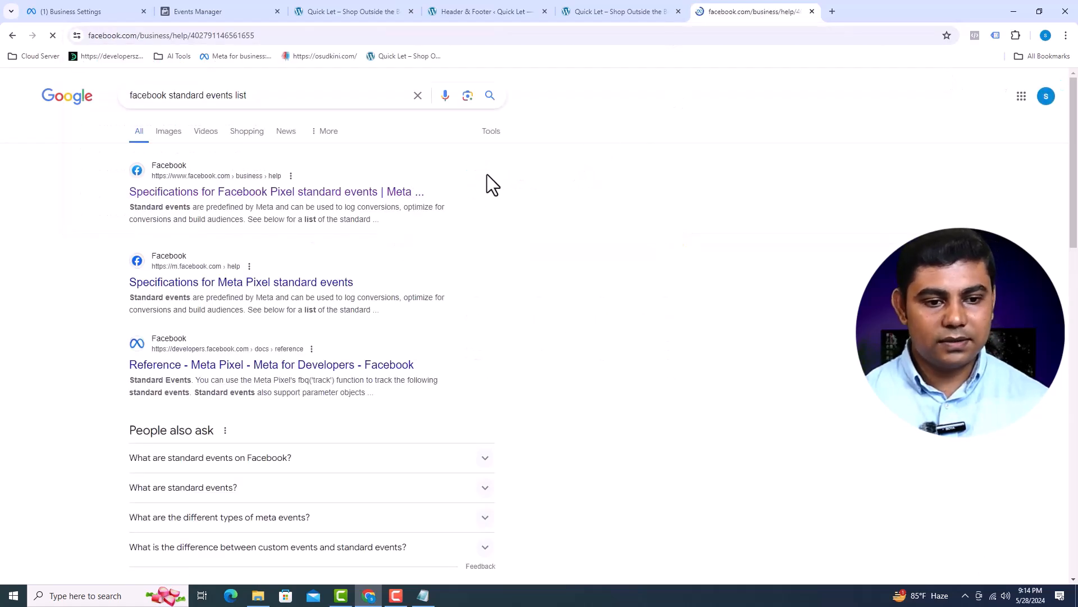
# Review the website actions, descriptions and event codes in the Standard events table of Meta's article.
pyautogui.scroll(-5, 487, 174)
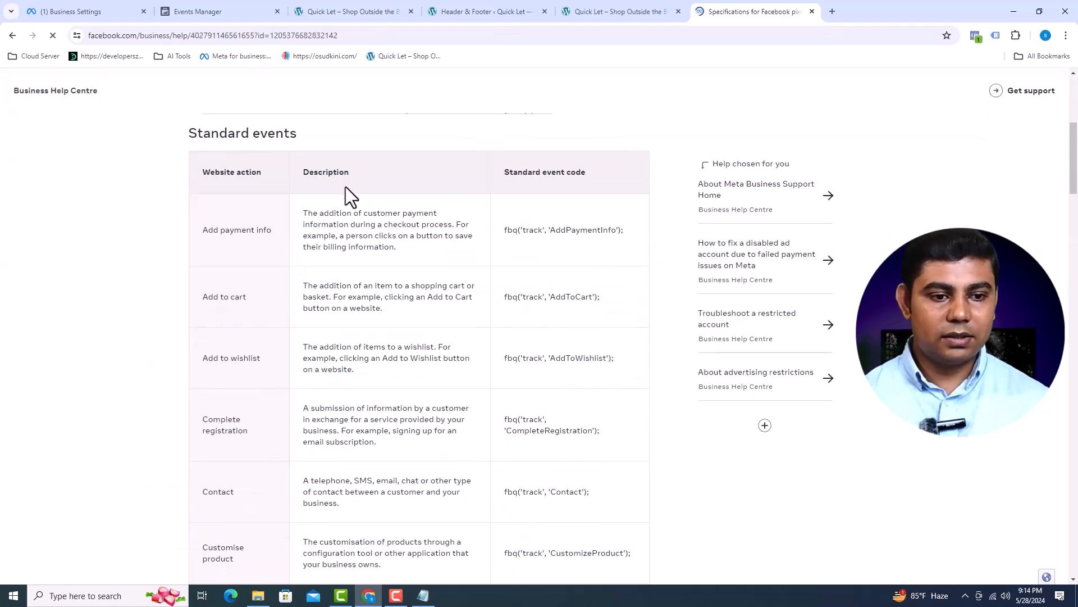
pyautogui.scroll(-3, 269, 238)
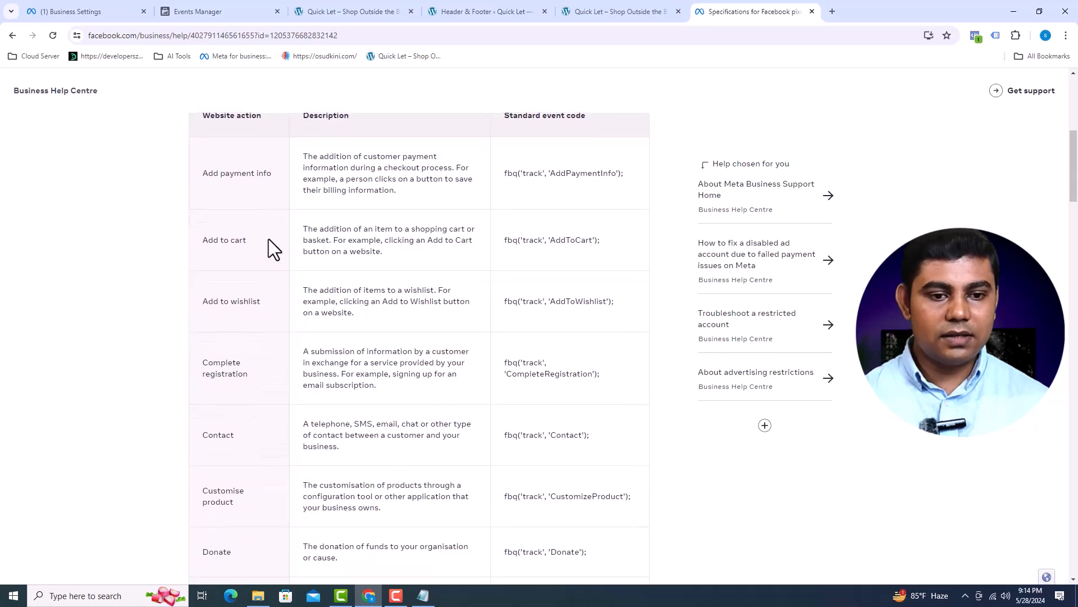
pyautogui.scroll(-4, 268, 238)
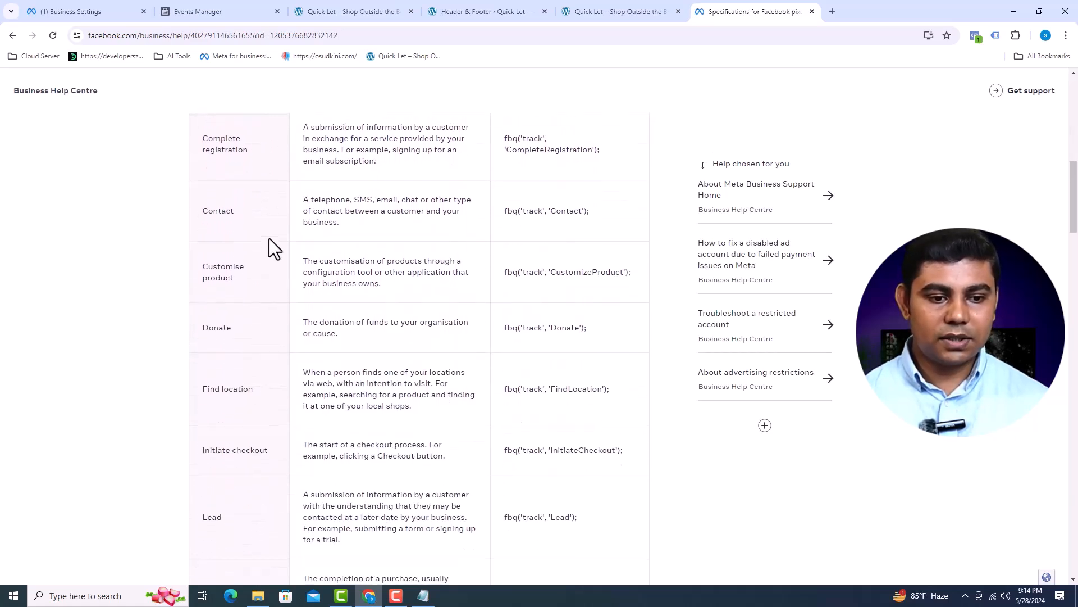
pyautogui.scroll(-4, 269, 238)
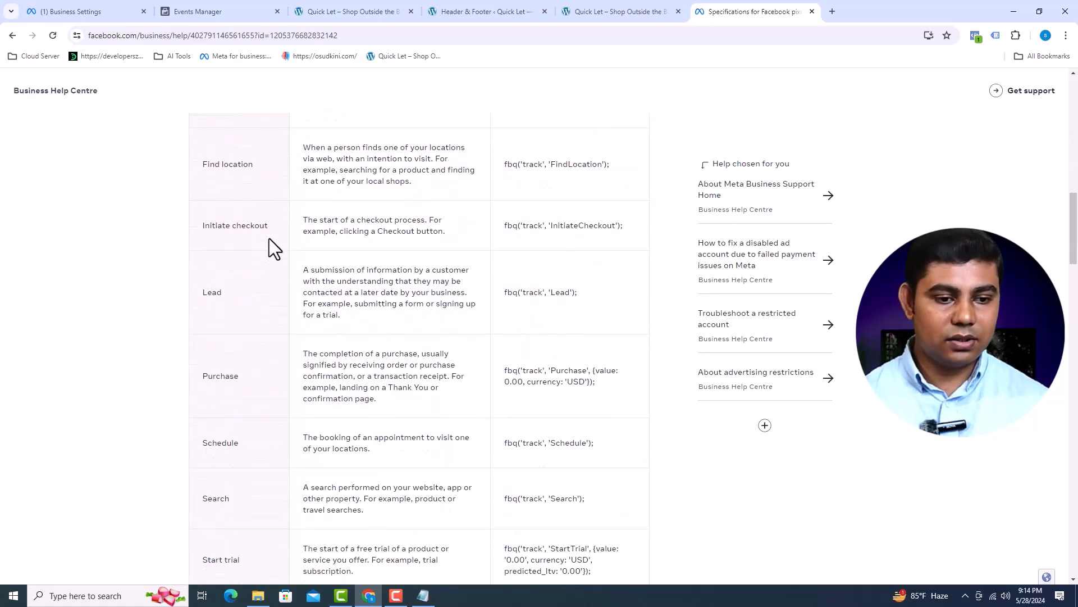
pyautogui.scroll(-2, 268, 239)
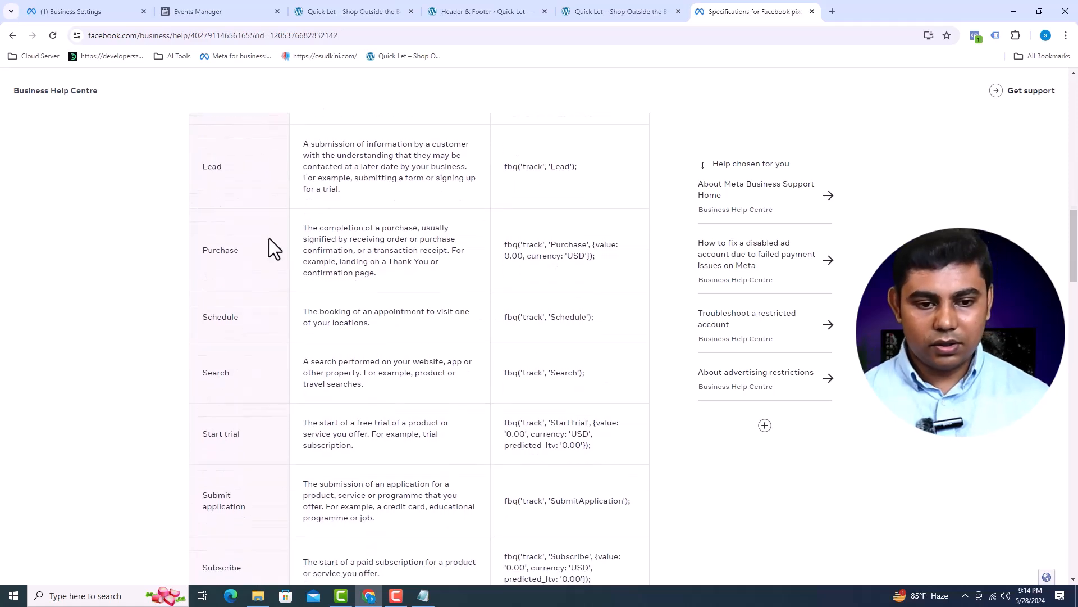
pyautogui.scroll(-1, 269, 238)
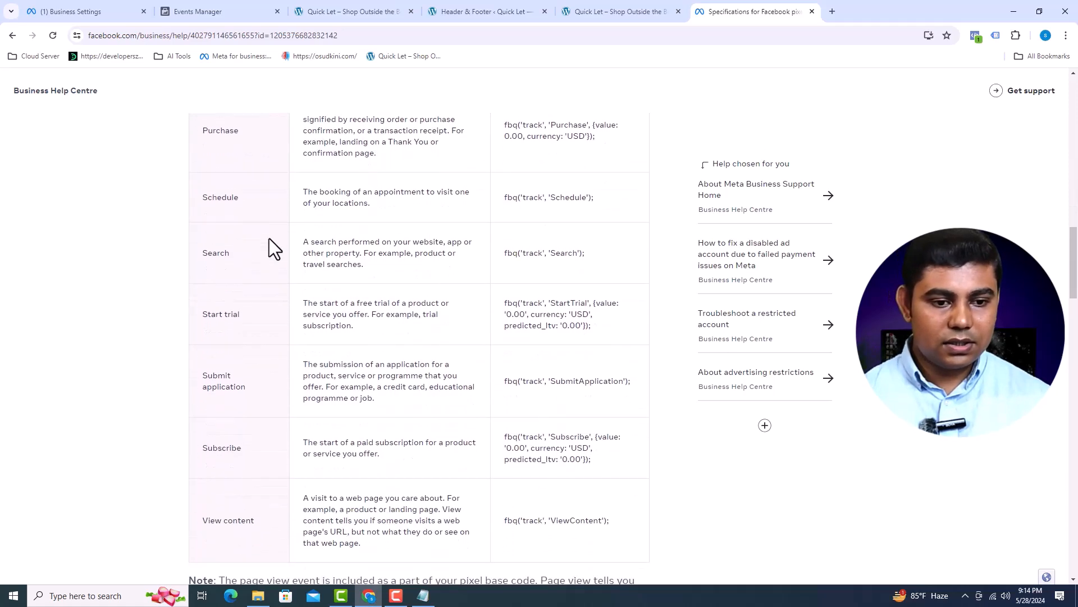
pyautogui.scroll(15, 268, 238)
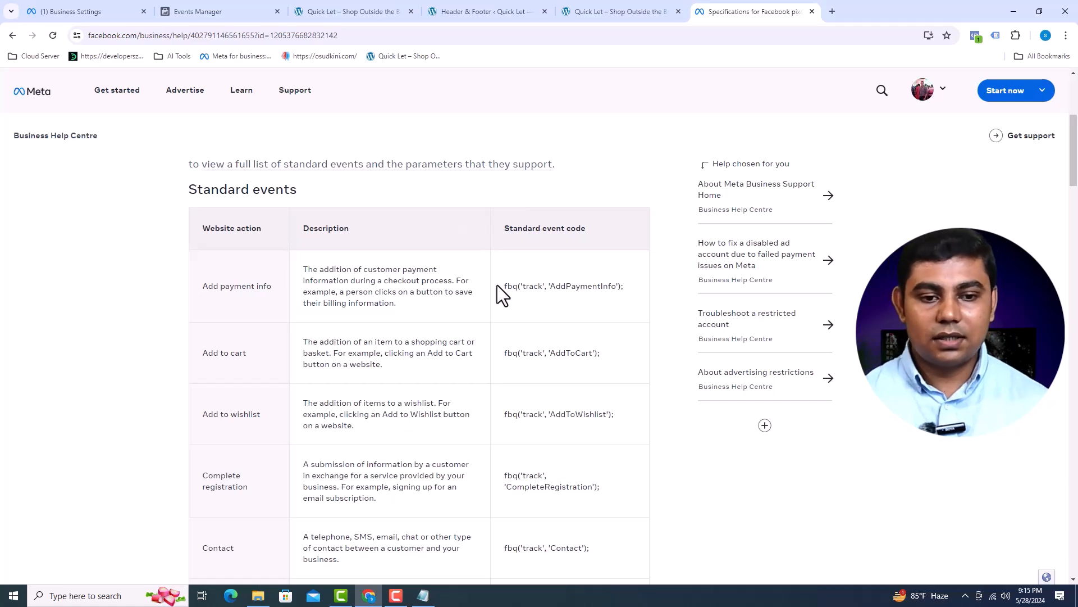
pyautogui.moveTo(498, 284); pyautogui.dragTo(556, 281)
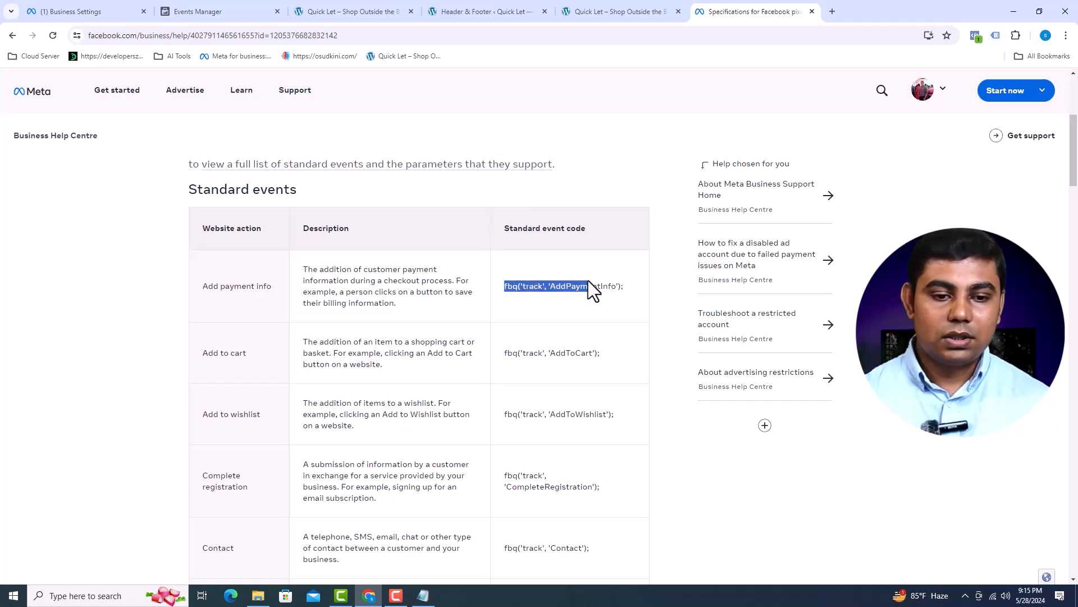
pyautogui.scroll(-2, 624, 276)
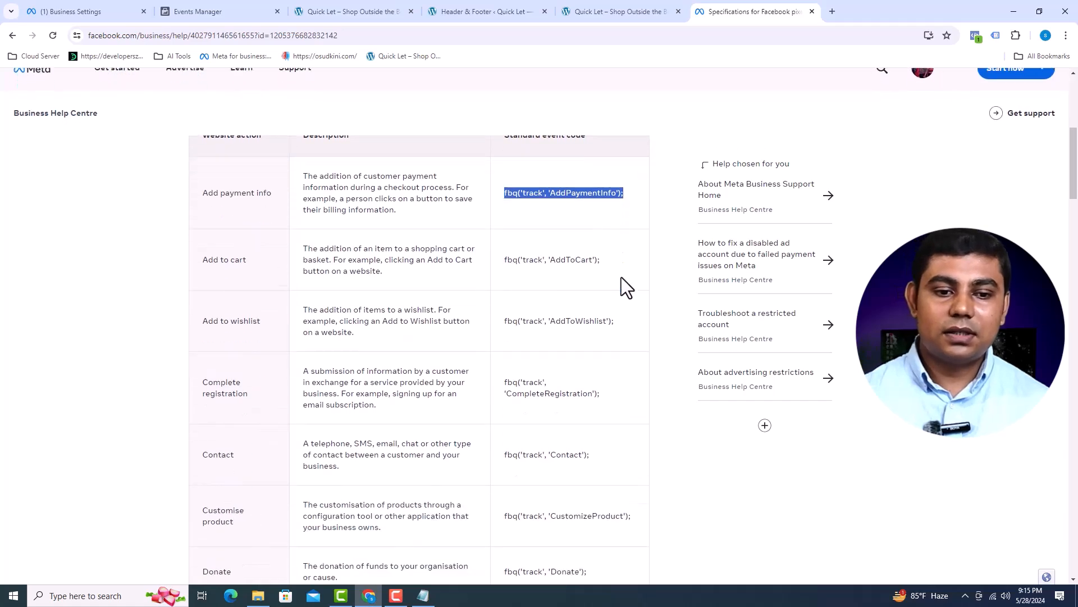
pyautogui.scroll(-1, 621, 277)
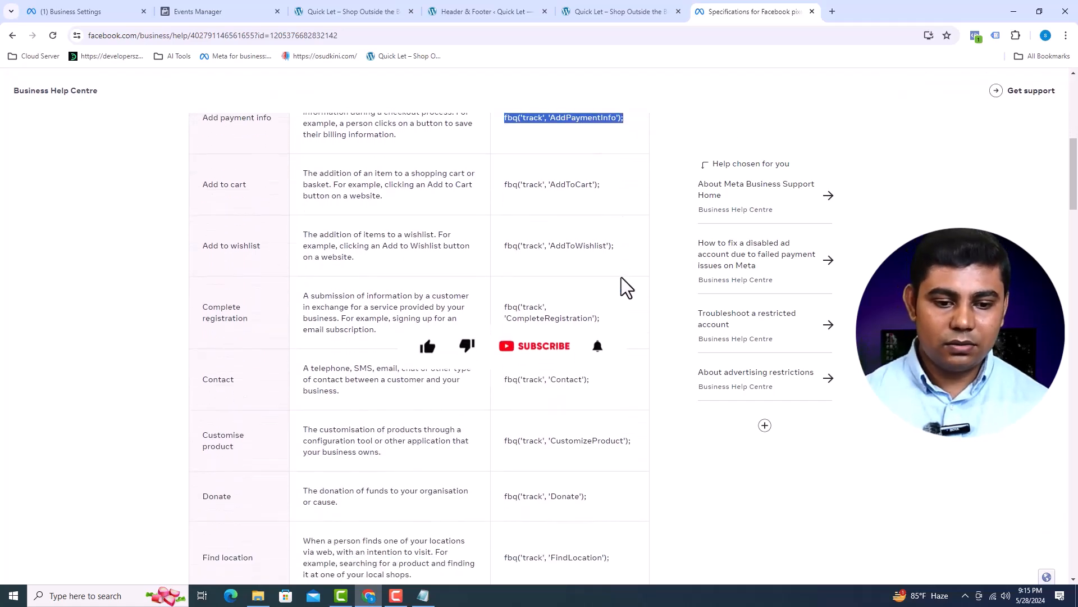
pyautogui.click(600, 188)
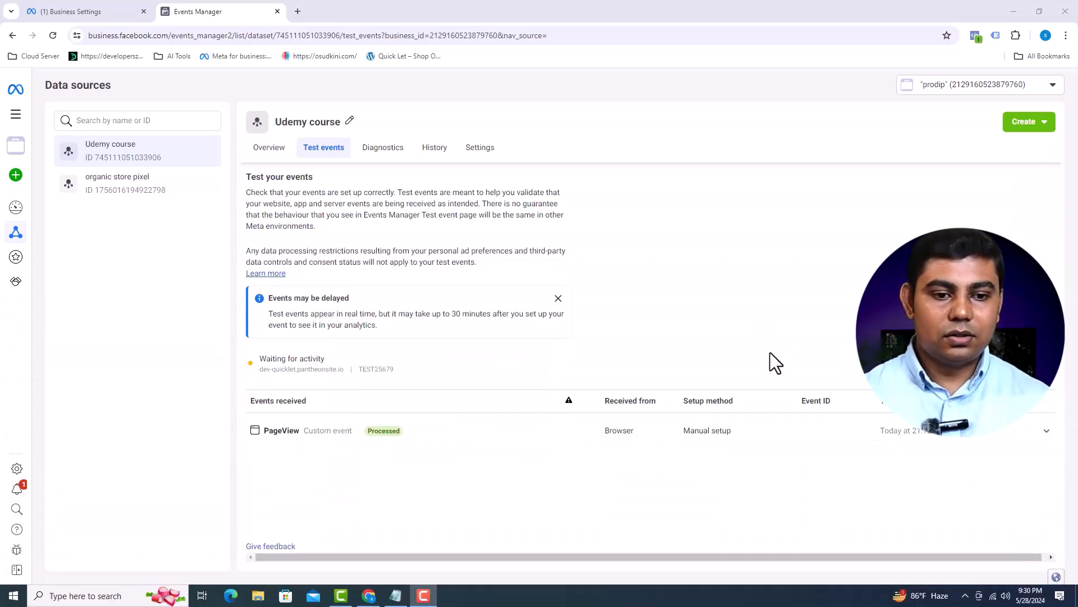
# Open the Event Setup Tool from the Udemy course dataset's settings.
pyautogui.click(480, 150)
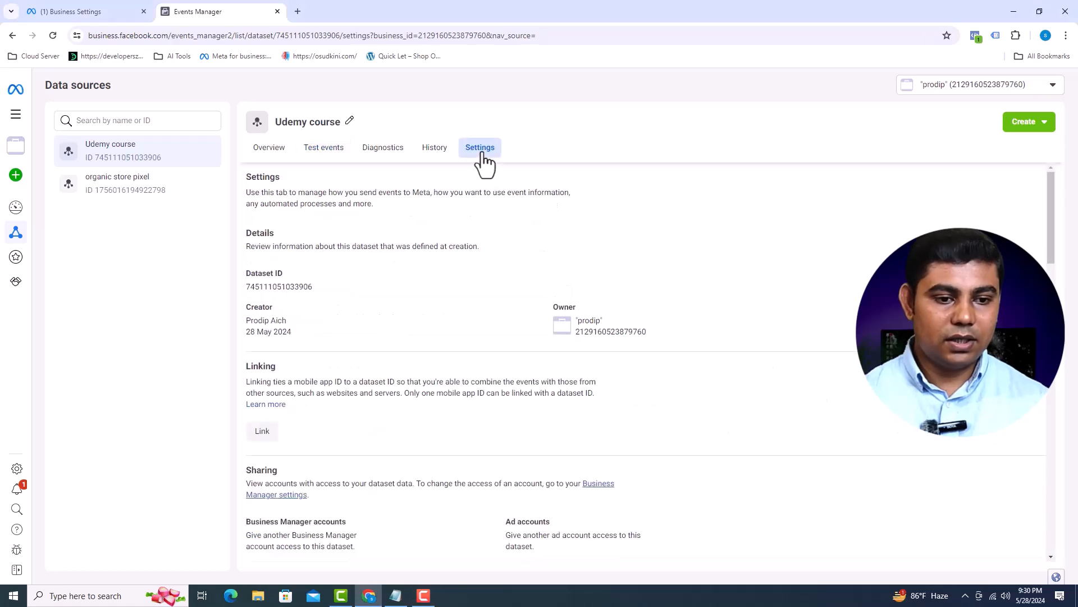
pyautogui.scroll(-8, 463, 252)
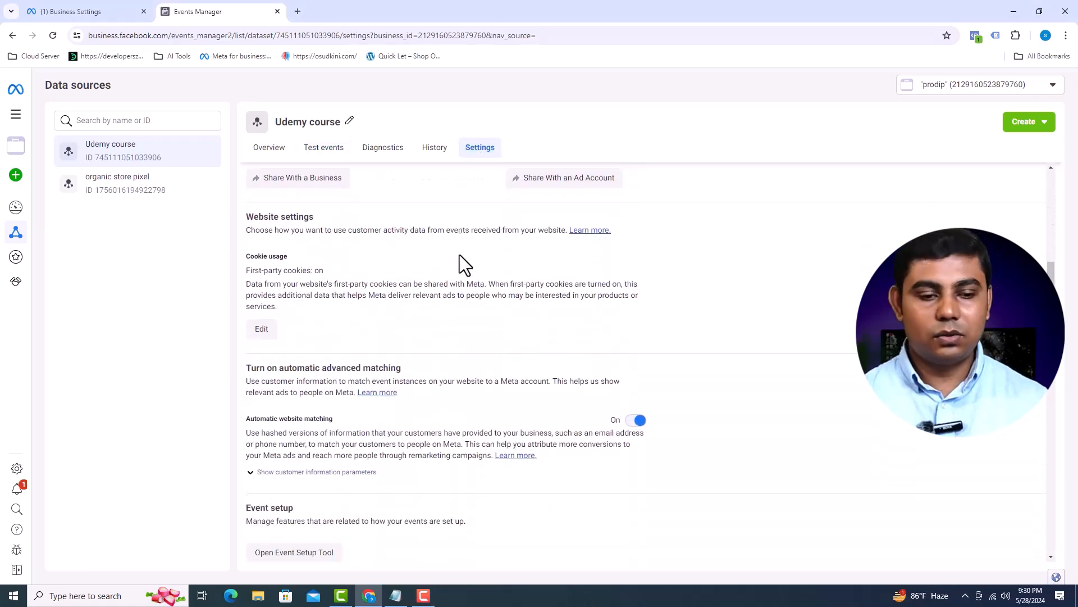
pyautogui.scroll(-1, 463, 261)
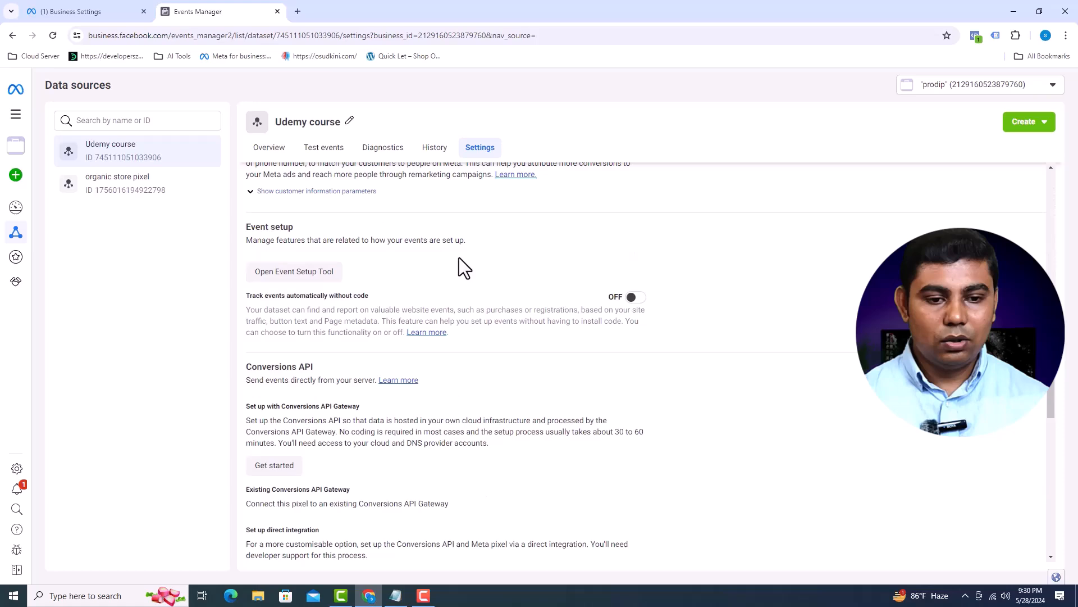
pyautogui.click(318, 272)
pyautogui.click(298, 11)
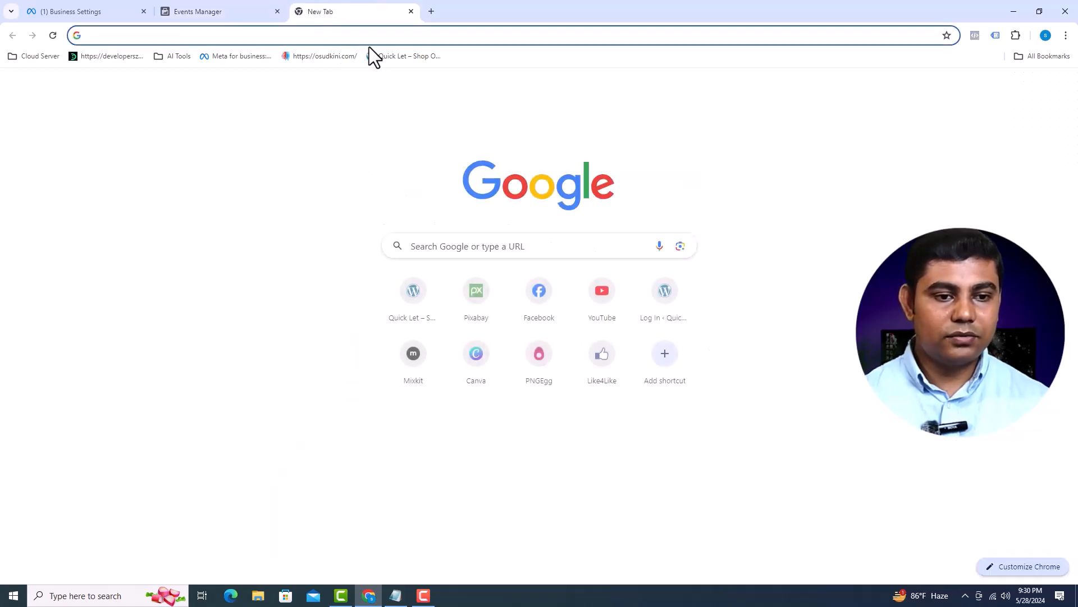
pyautogui.click(388, 57)
pyautogui.click(221, 41)
pyautogui.click(250, 12)
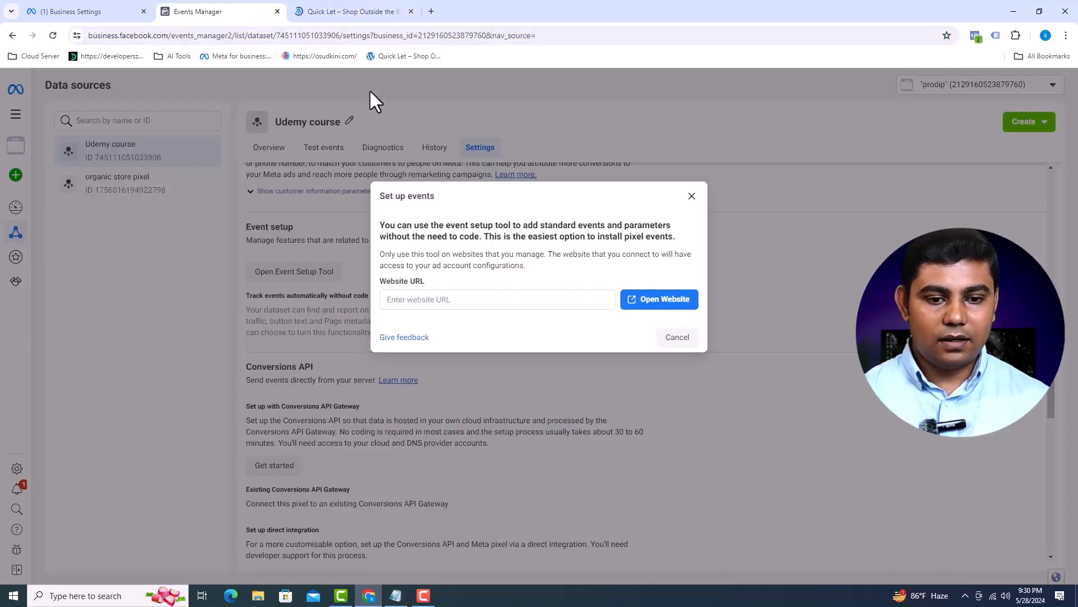
pyautogui.click(418, 299)
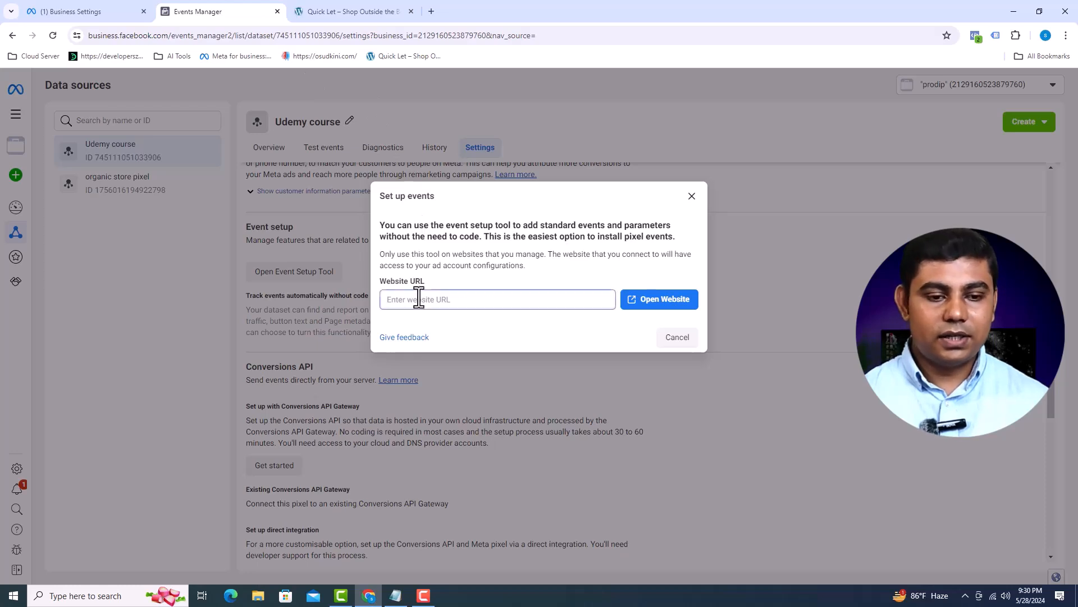
pyautogui.write('https://dev-quicklet.pantheonsite.io/')
pyautogui.click(674, 303)
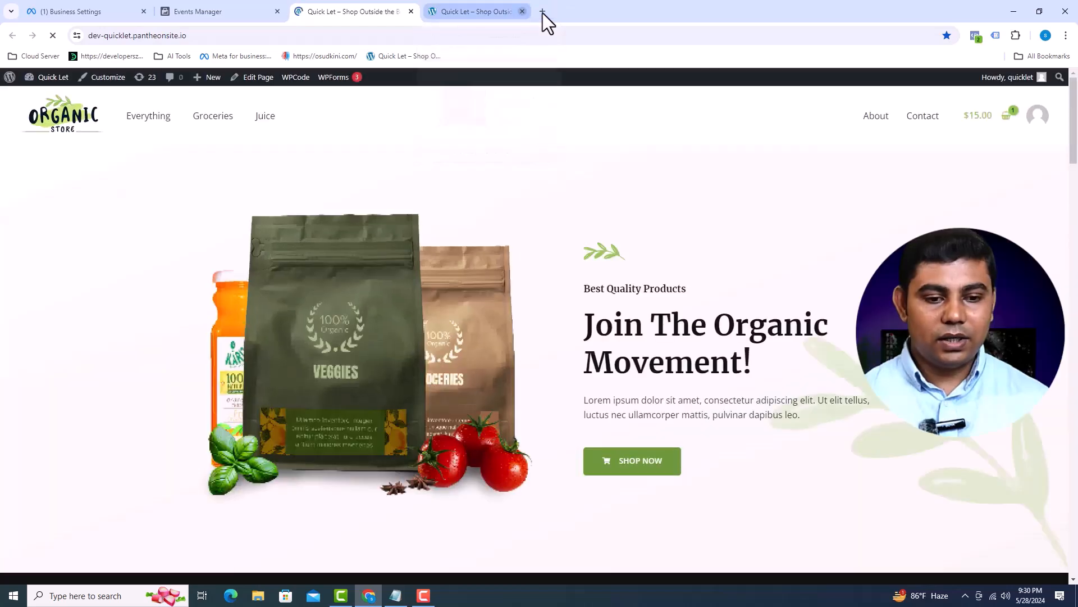
pyautogui.click(545, 12)
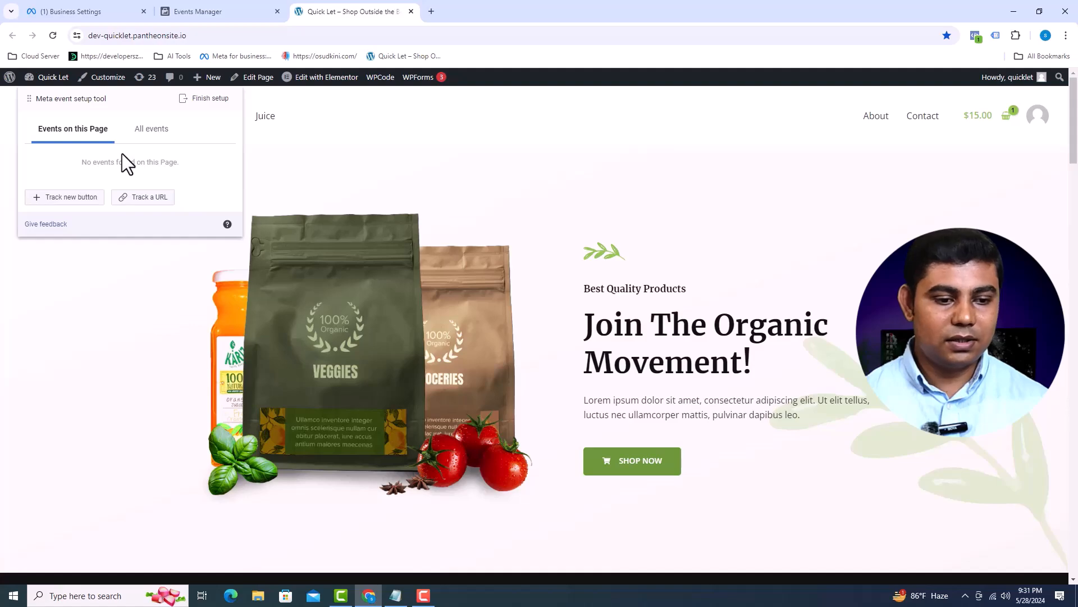
# Search the web for "facebook standard events list" in a new tab and open Meta's article on Facebook Pixel standard event specifications.
pyautogui.hotkey('ctrl', 't')
pyautogui.write('facebook')
pyautogui.press('Down')
pyautogui.press('Return')
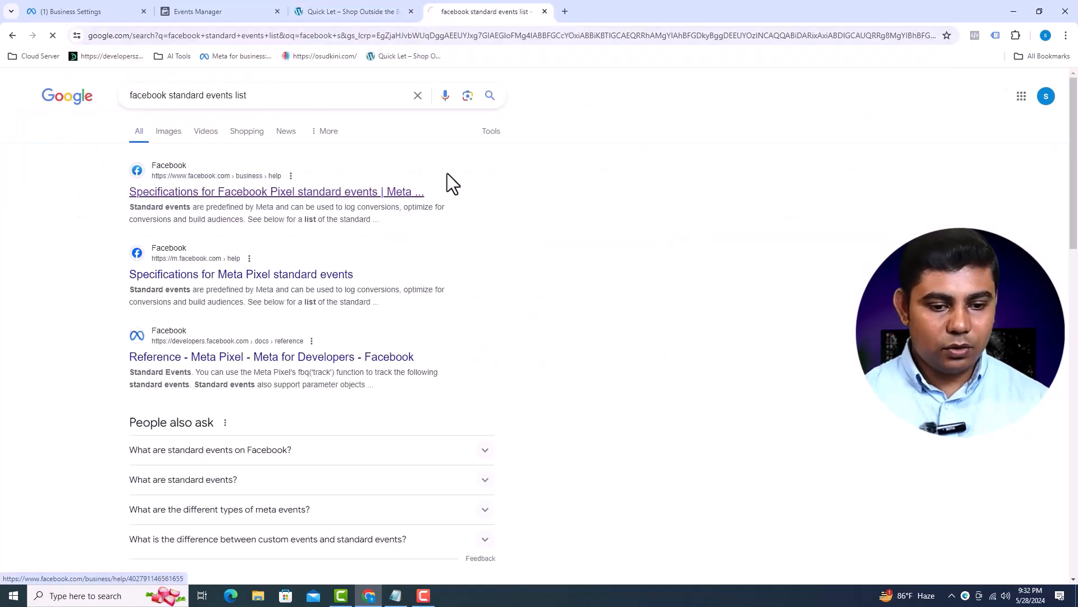
pyautogui.click(444, 185)
# Examine the standard events table, including the Initiate checkout, Lead and Purchase actions, to decide which events suit the store.
pyautogui.scroll(-10, 529, 178)
pyautogui.scroll(8, 528, 179)
pyautogui.scroll(-11, 527, 177)
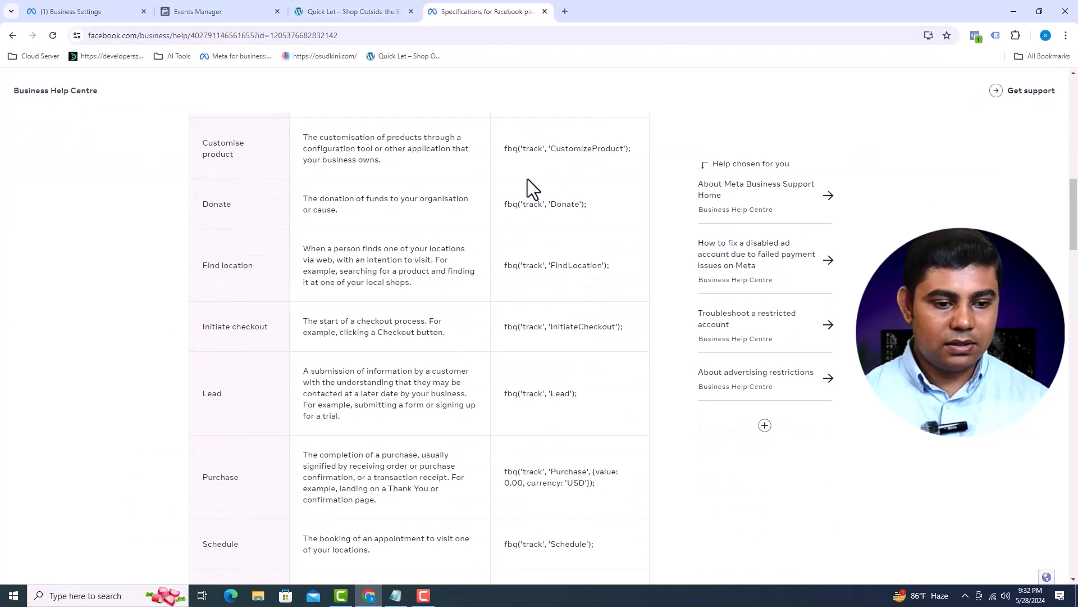
pyautogui.scroll(3, 292, 251)
pyautogui.scroll(-10, 261, 278)
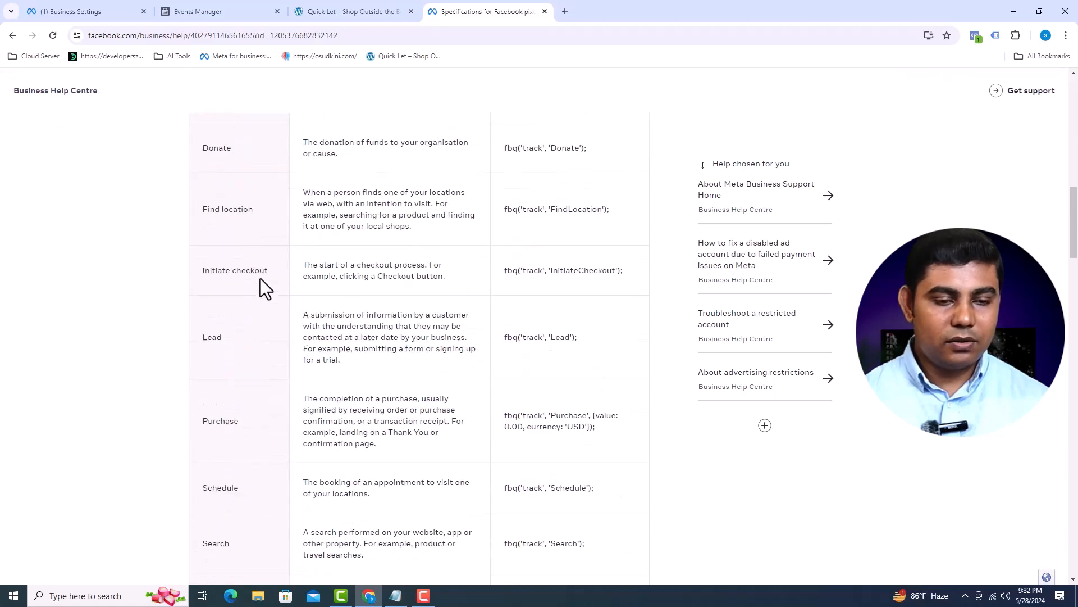
pyautogui.scroll(-1, 259, 293)
pyautogui.tripleClick(229, 416)
# Return to the Quick Let site and open the Hand Sanitizer product from Best Selling Products.
pyautogui.click(349, 12)
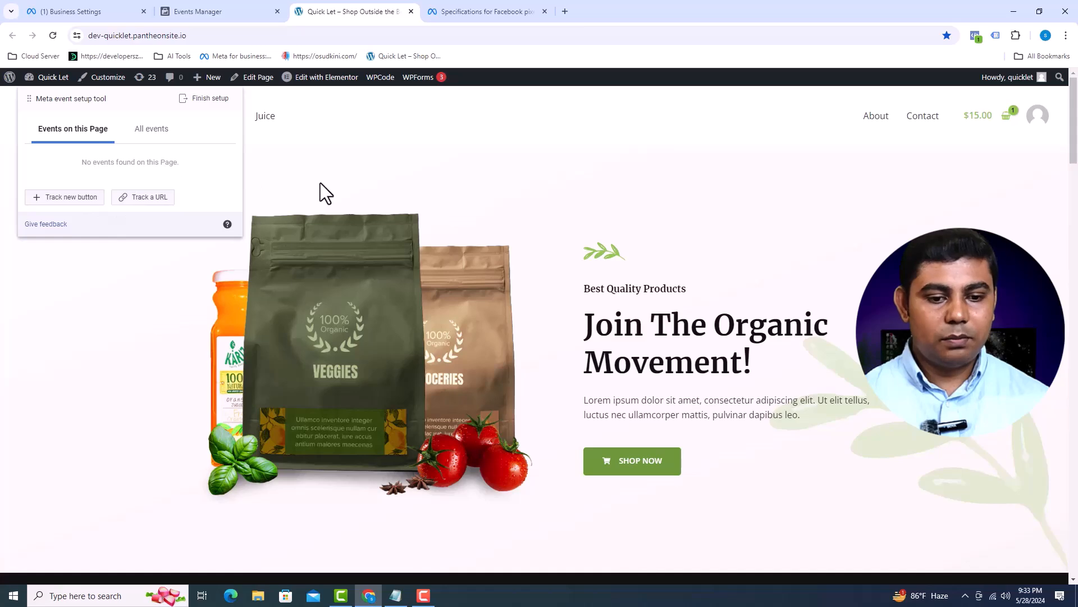
pyautogui.scroll(-12, 323, 186)
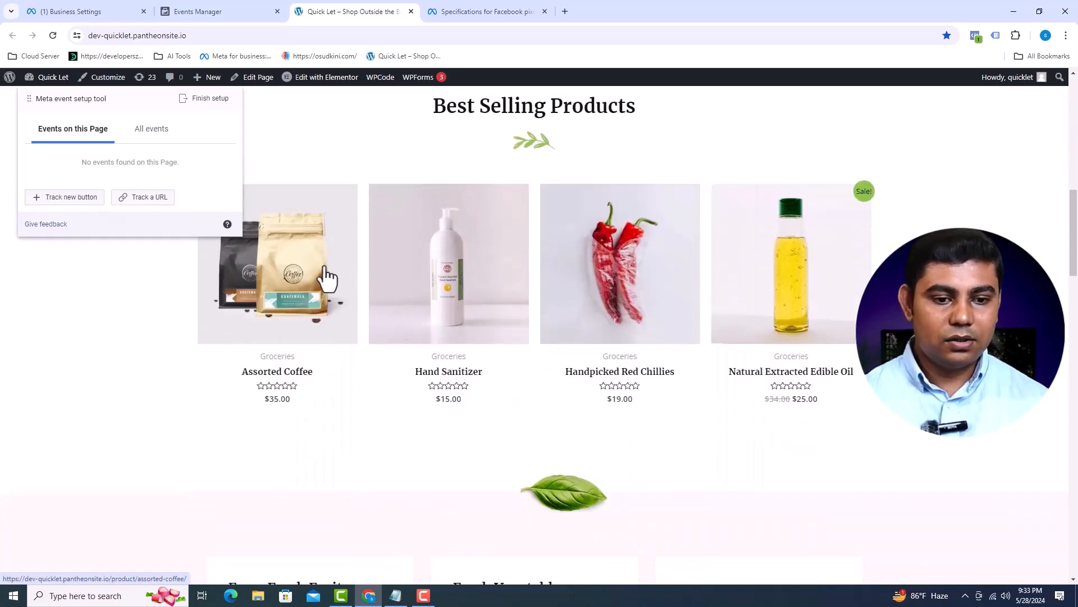
pyautogui.click(434, 283)
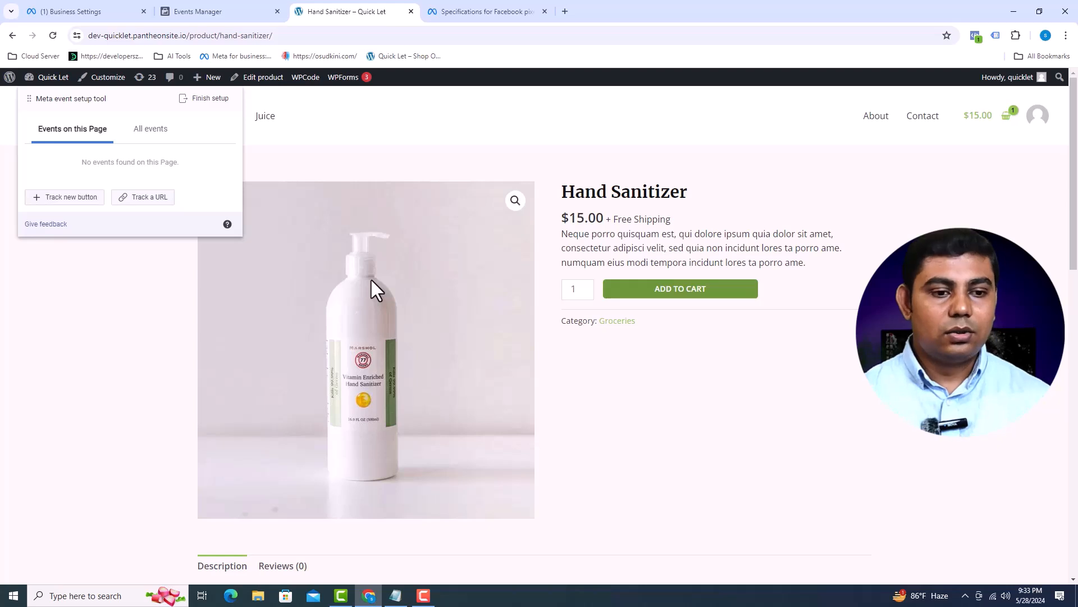
# Start tracking an event by URL on the Hand Sanitizer page and choose View content as the event.
pyautogui.click(142, 198)
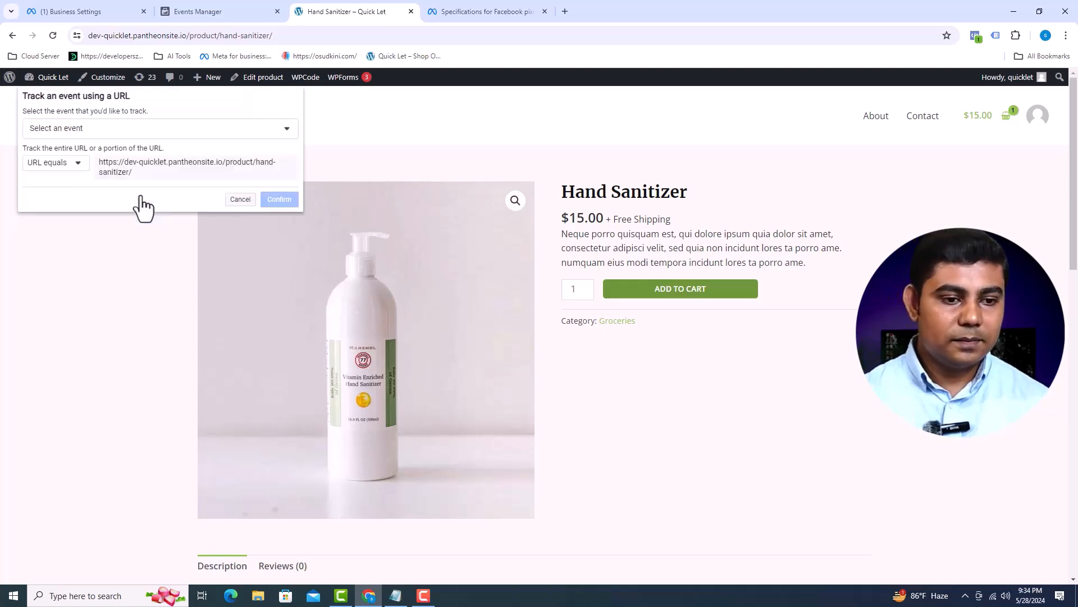
pyautogui.click(79, 164)
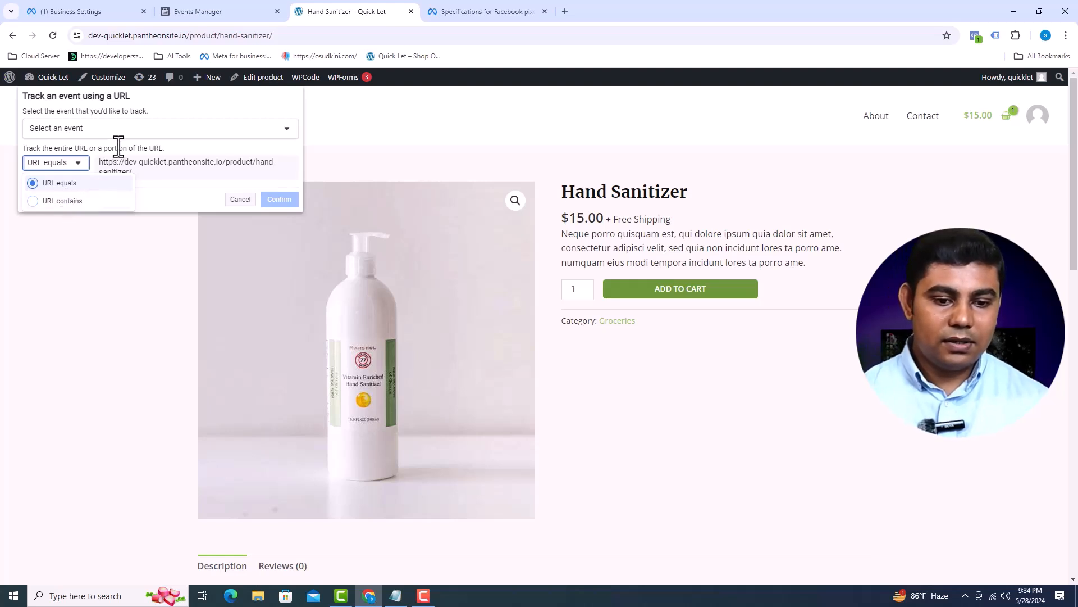
pyautogui.click(137, 129)
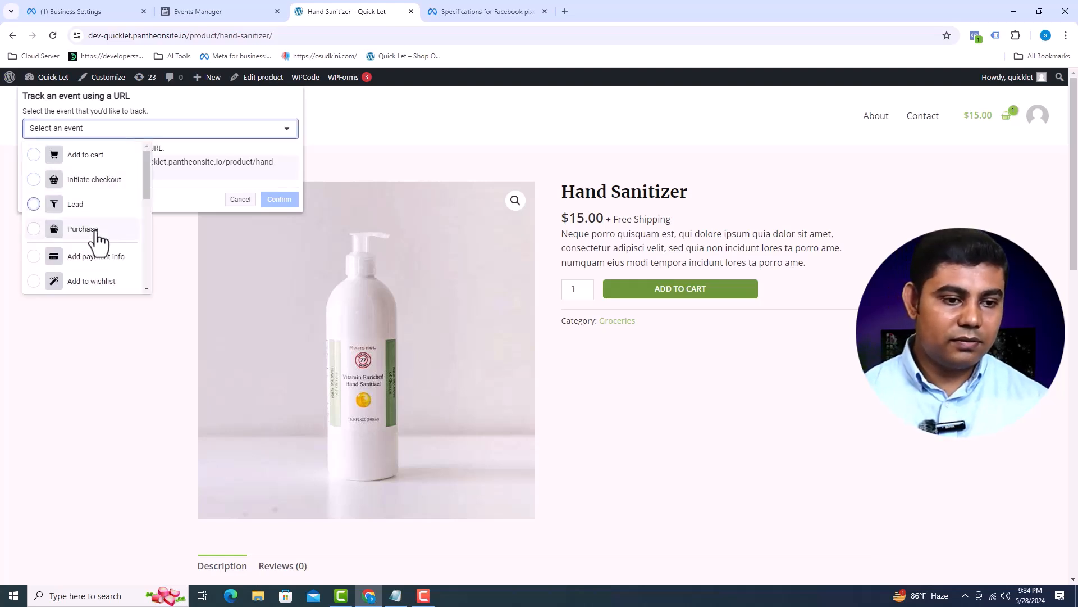
pyautogui.scroll(-5, 90, 268)
pyautogui.click(82, 282)
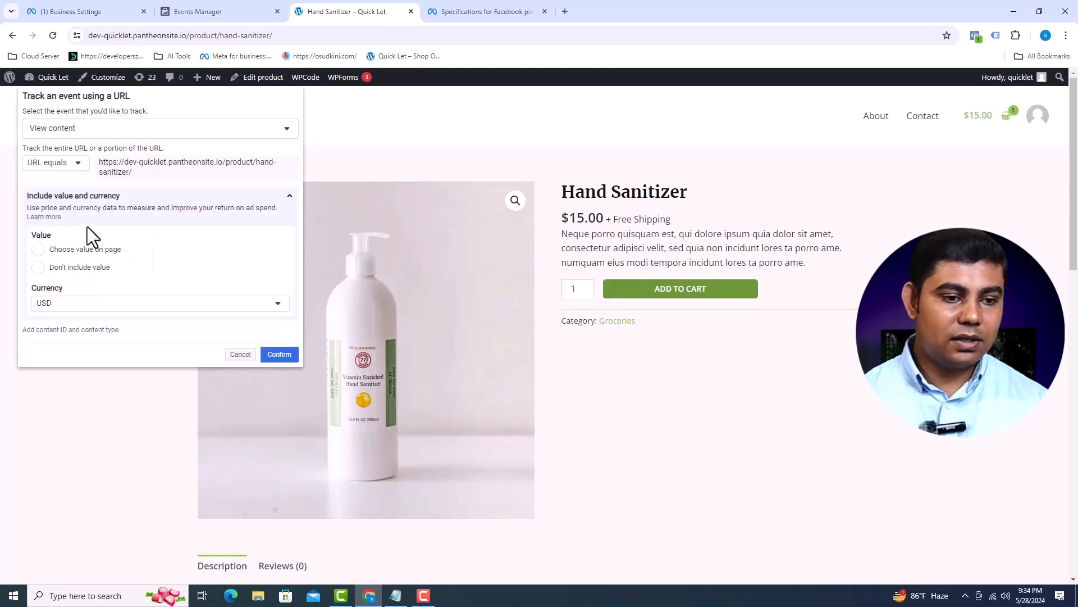
# Set the View content event's rule to URL contains "/product/", copying that portion from the product page's address.
pyautogui.click(78, 167)
pyautogui.click(63, 201)
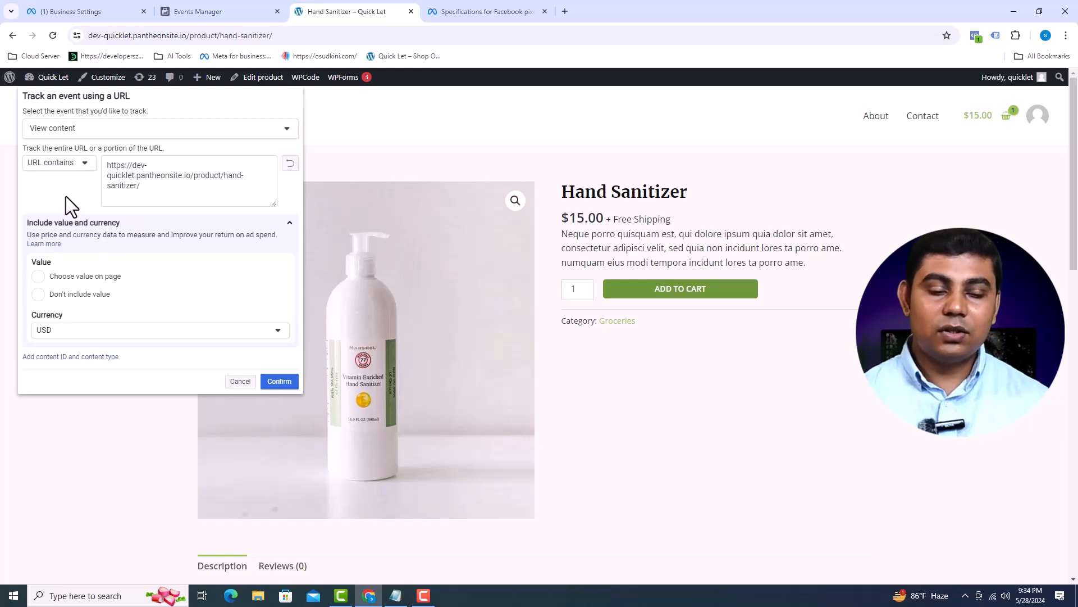
pyautogui.moveTo(212, 36); pyautogui.dragTo(245, 35)
pyautogui.hotkey('ctrl', 'c')
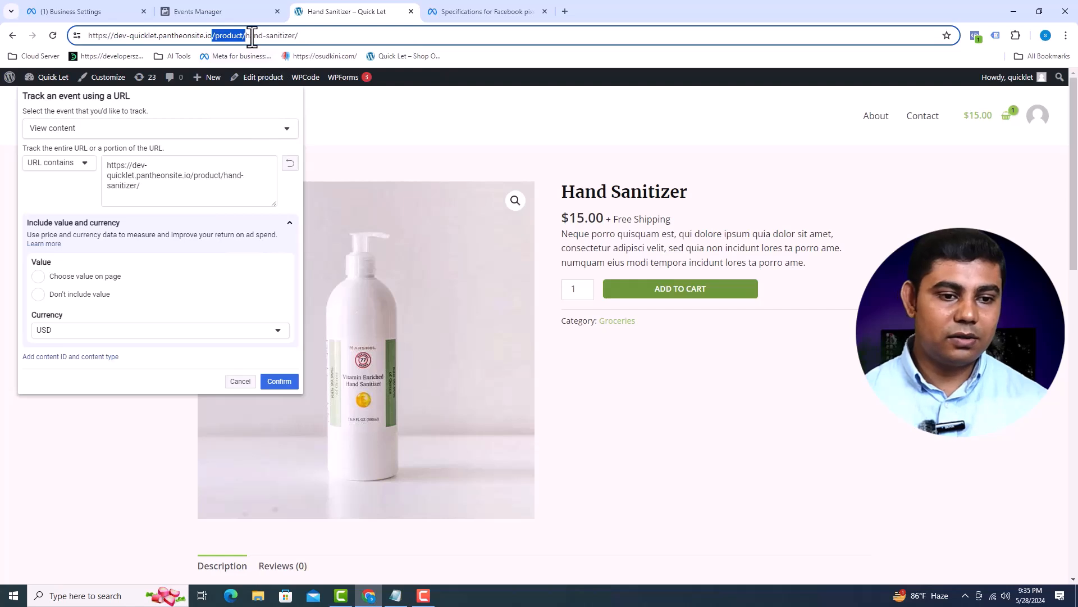
pyautogui.moveTo(141, 186); pyautogui.dragTo(97, 164)
pyautogui.hotkey('ctrl', 'v')
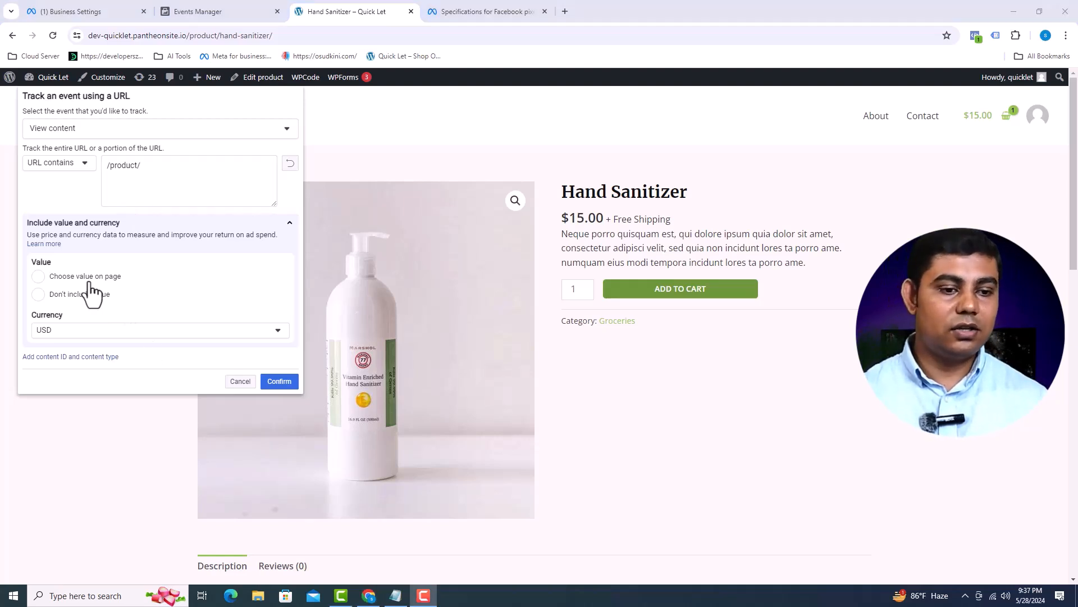
# Use the $15.00 price on the page as the View content event's value in USD and confirm the event.
pyautogui.click(88, 278)
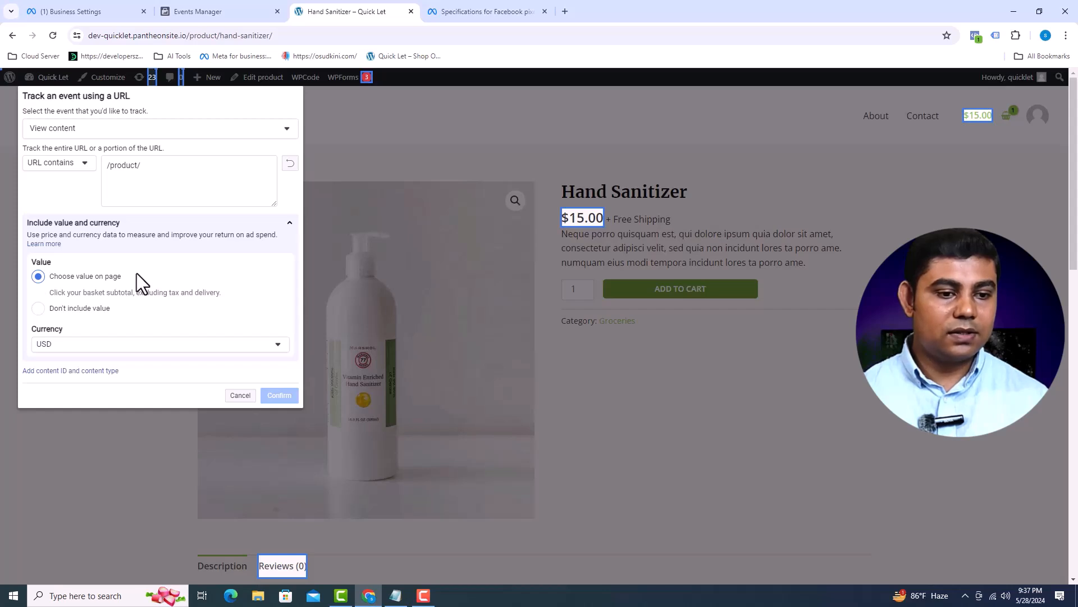
pyautogui.click(234, 344)
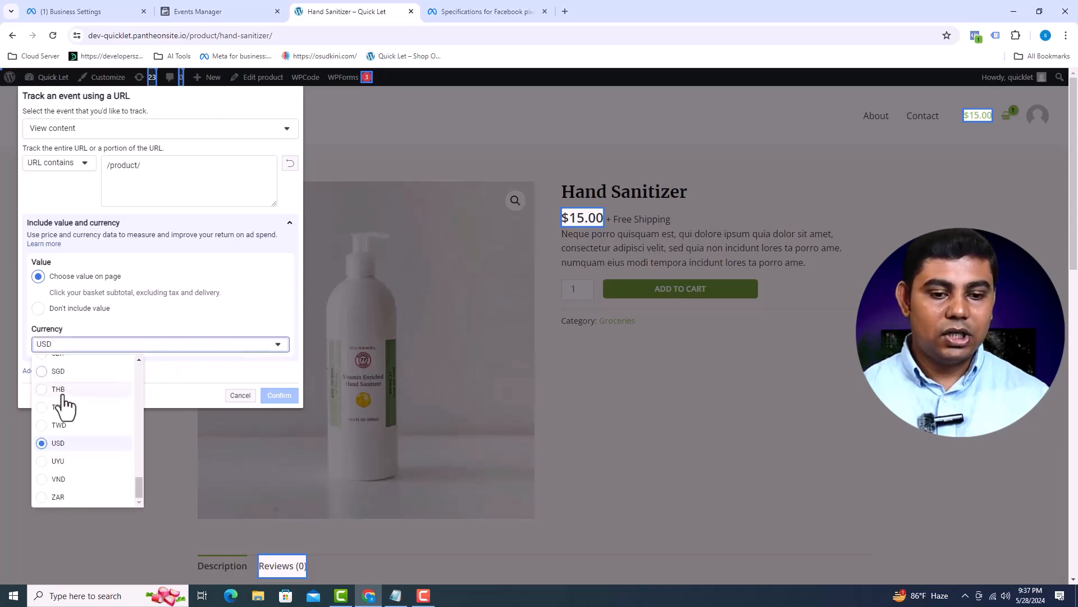
pyautogui.scroll(-4, 84, 400)
pyautogui.scroll(10, 97, 414)
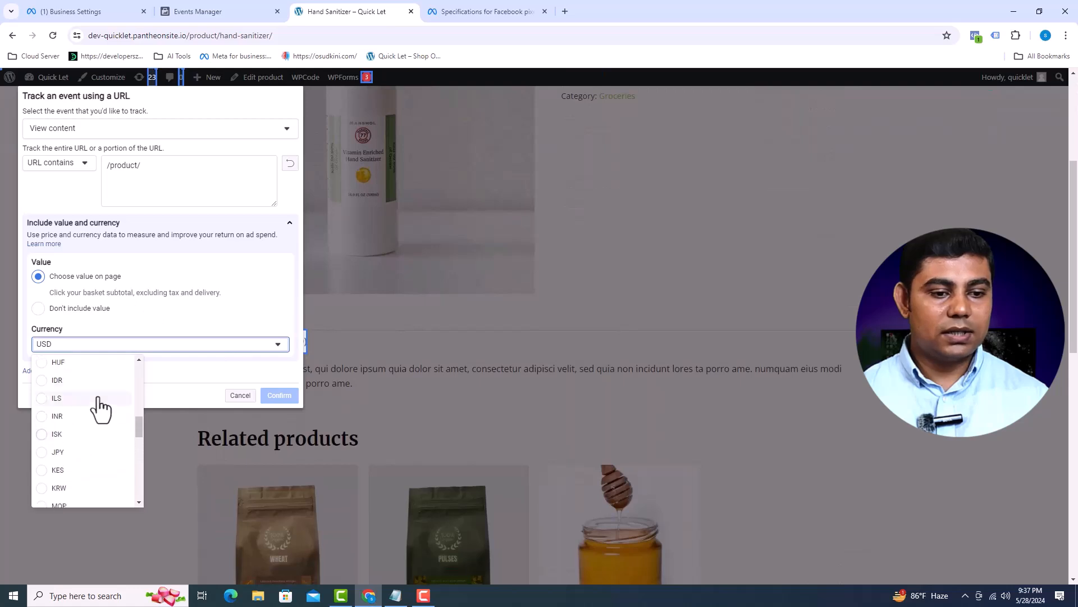
pyautogui.scroll(-10, 109, 402)
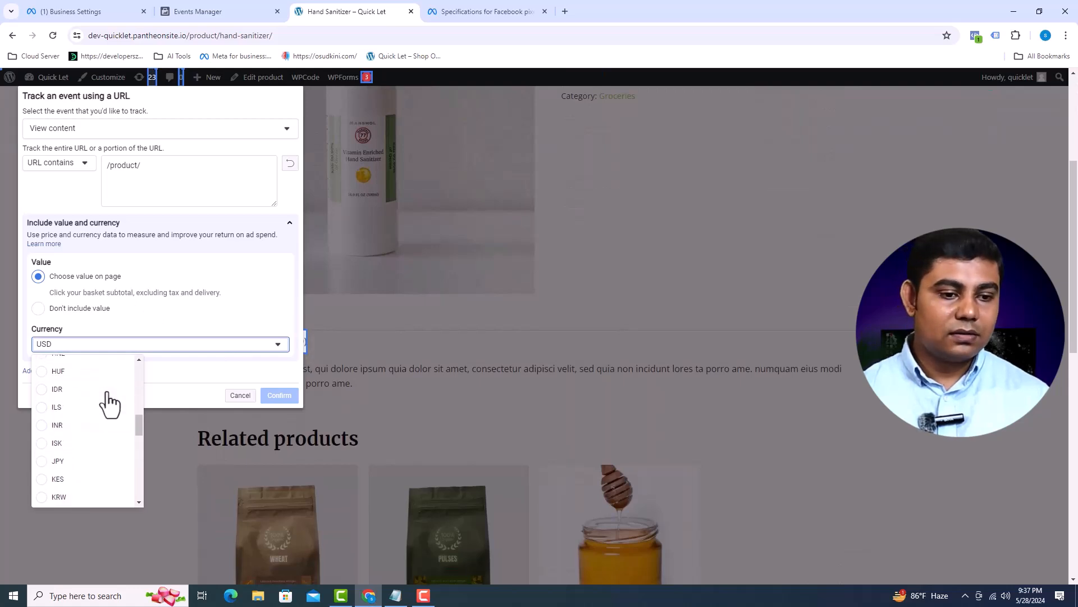
pyautogui.scroll(-6, 115, 387)
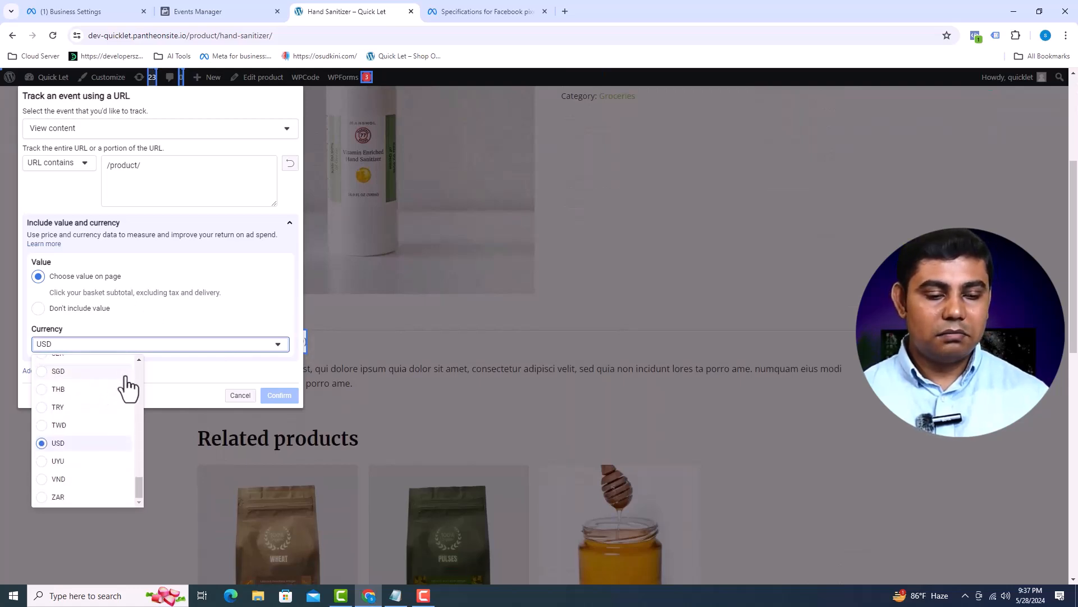
pyautogui.click(170, 321)
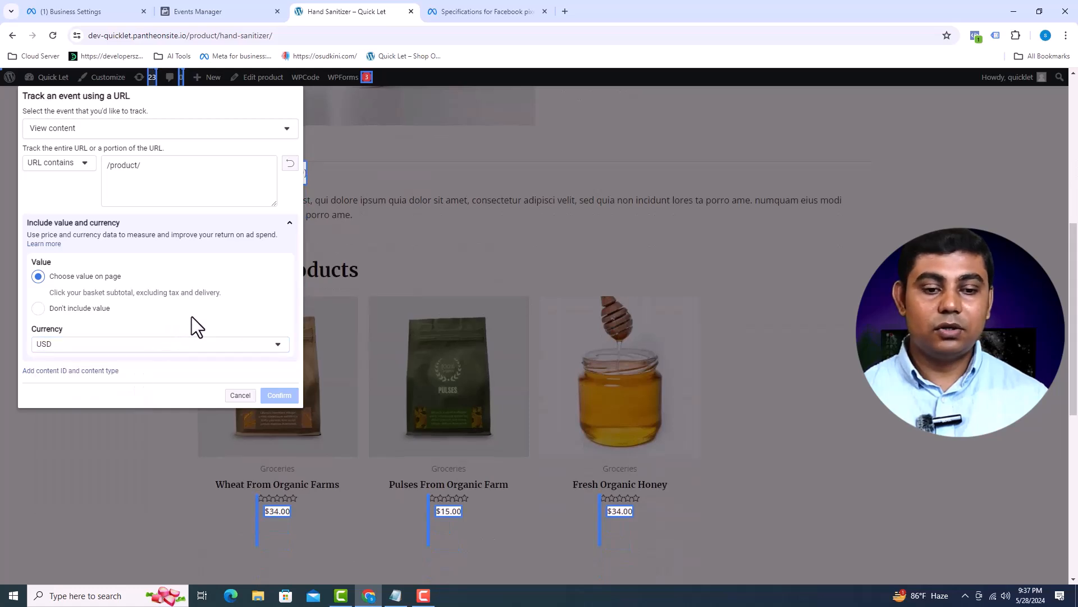
pyautogui.scroll(7, 488, 272)
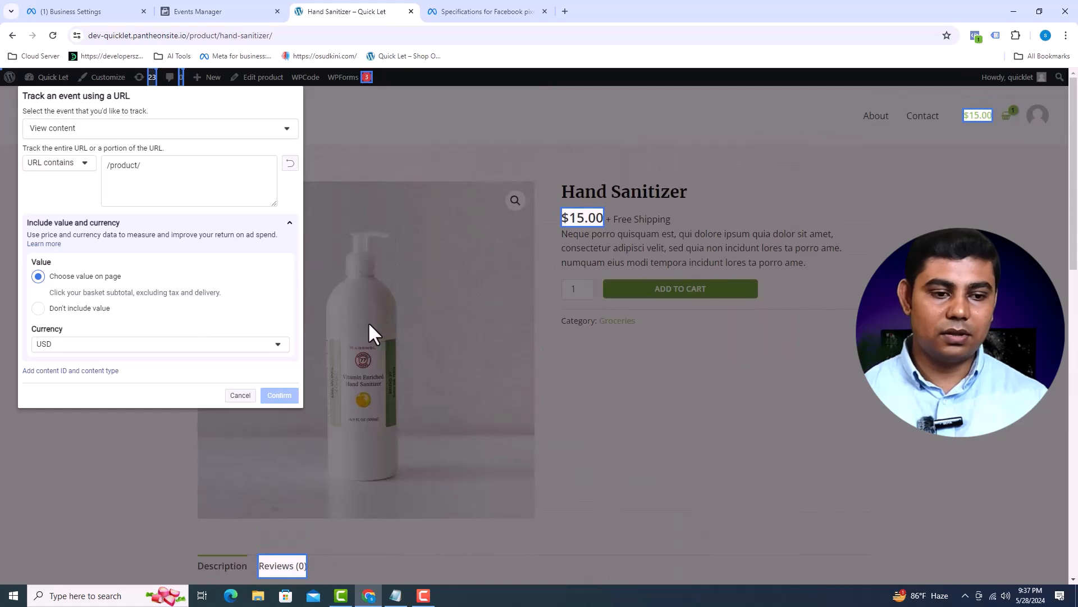
pyautogui.click(571, 218)
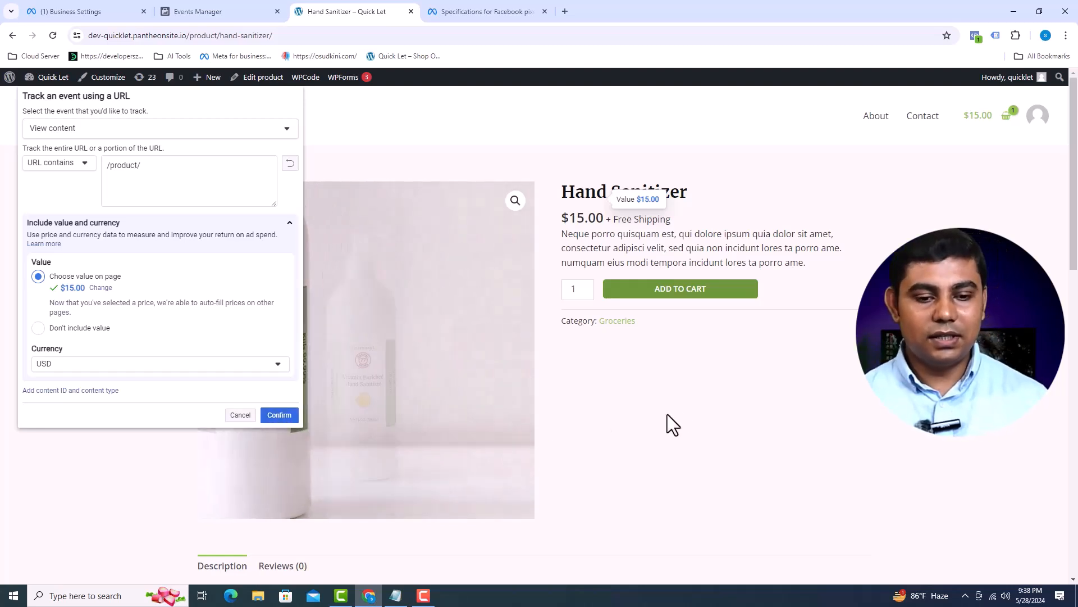
pyautogui.click(865, 511)
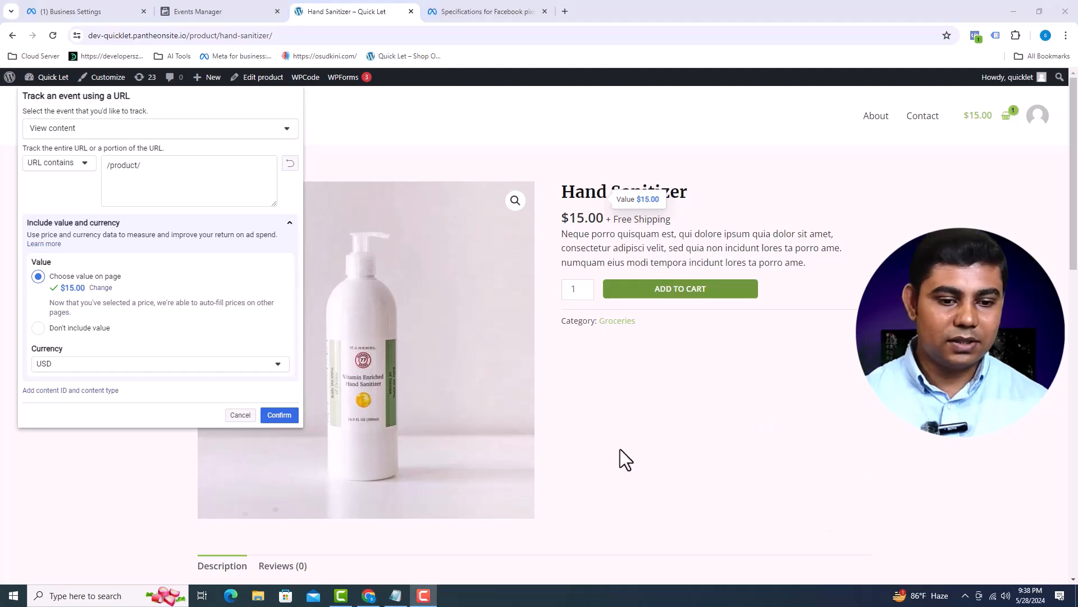
pyautogui.click(279, 416)
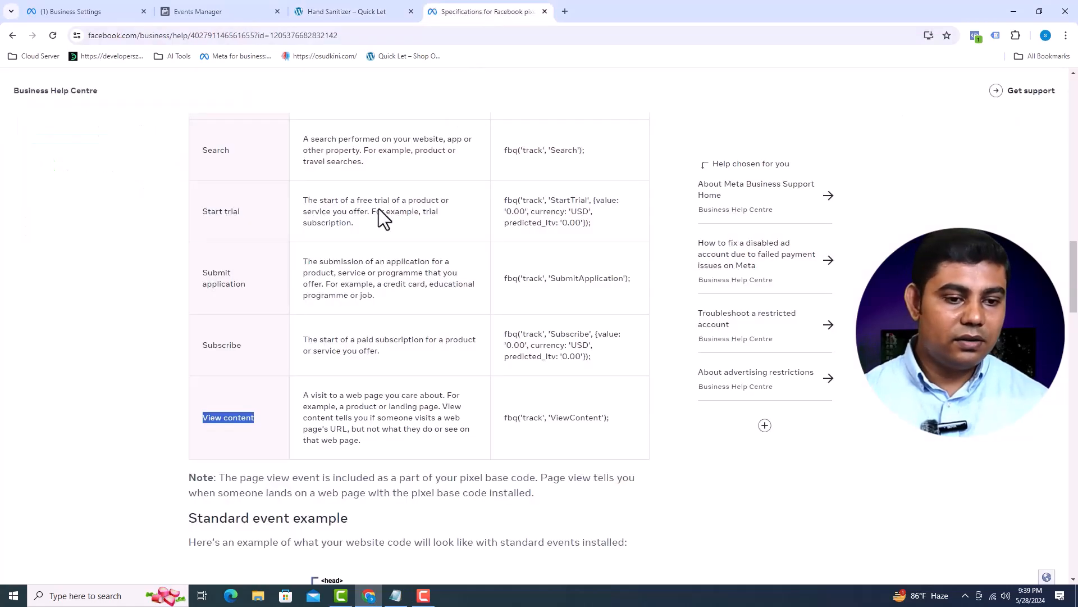
# Look up the Add to cart action in the standard events table and return to the Hand Sanitizer page.
pyautogui.scroll(12, 254, 302)
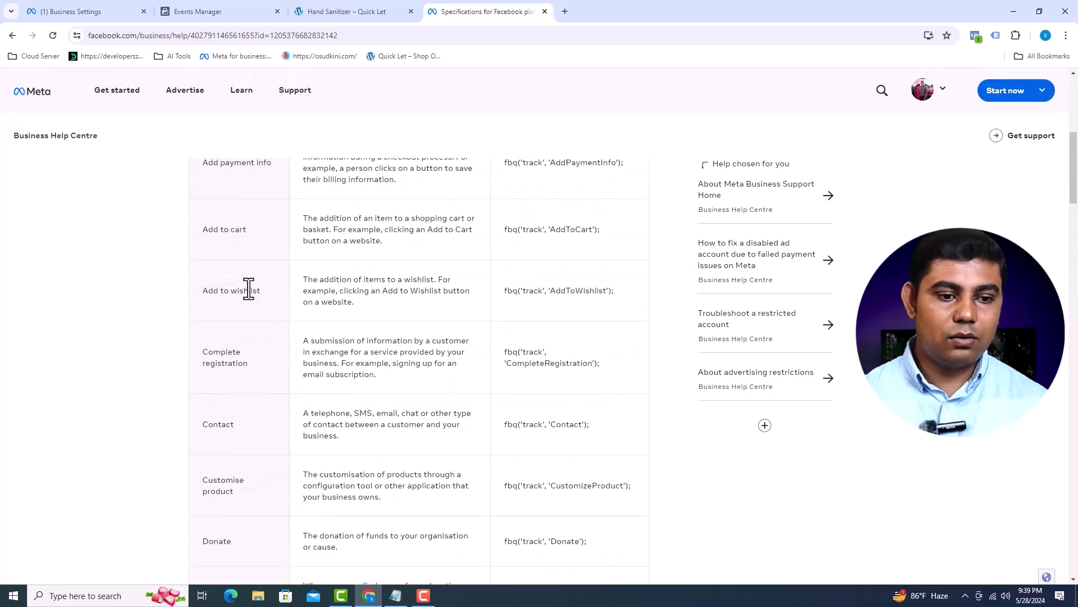
pyautogui.tripleClick(237, 230)
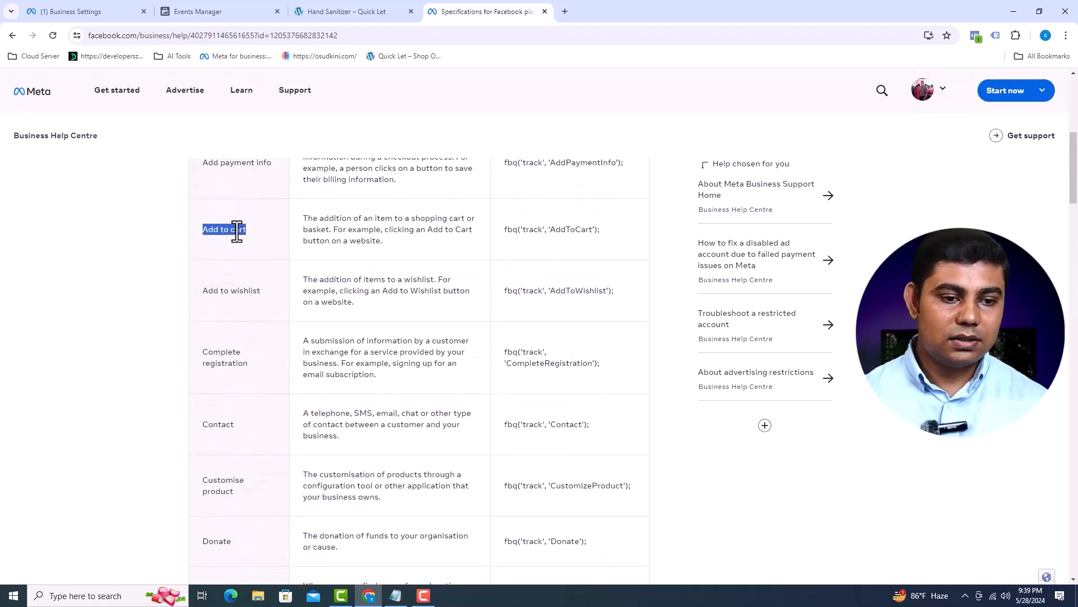
pyautogui.click(375, 12)
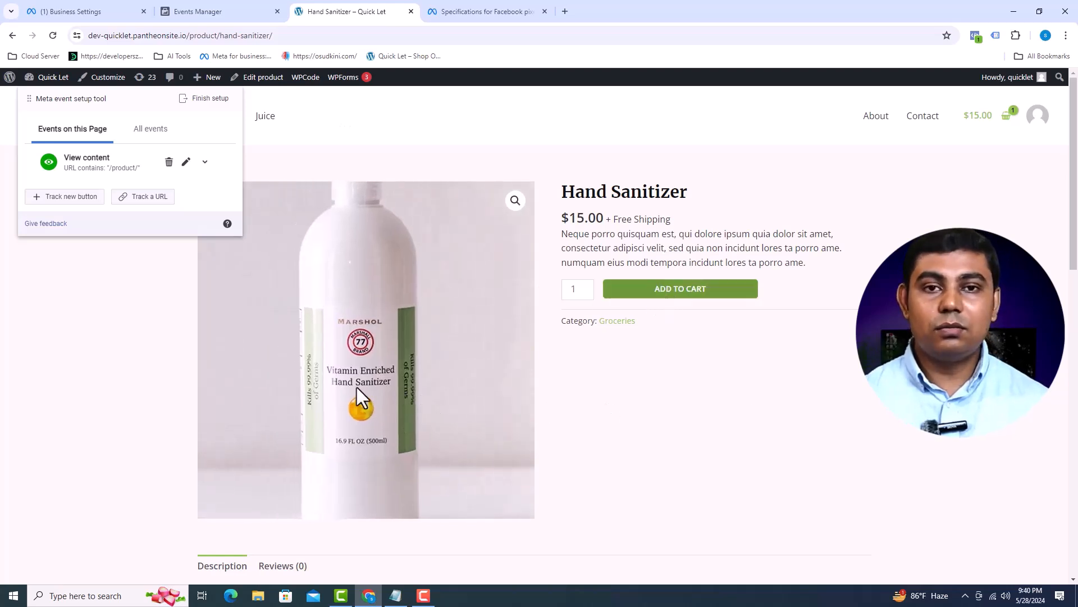
# Track the product page's Add to cart button as an Add to cart event with USD as the currency.
pyautogui.click(85, 200)
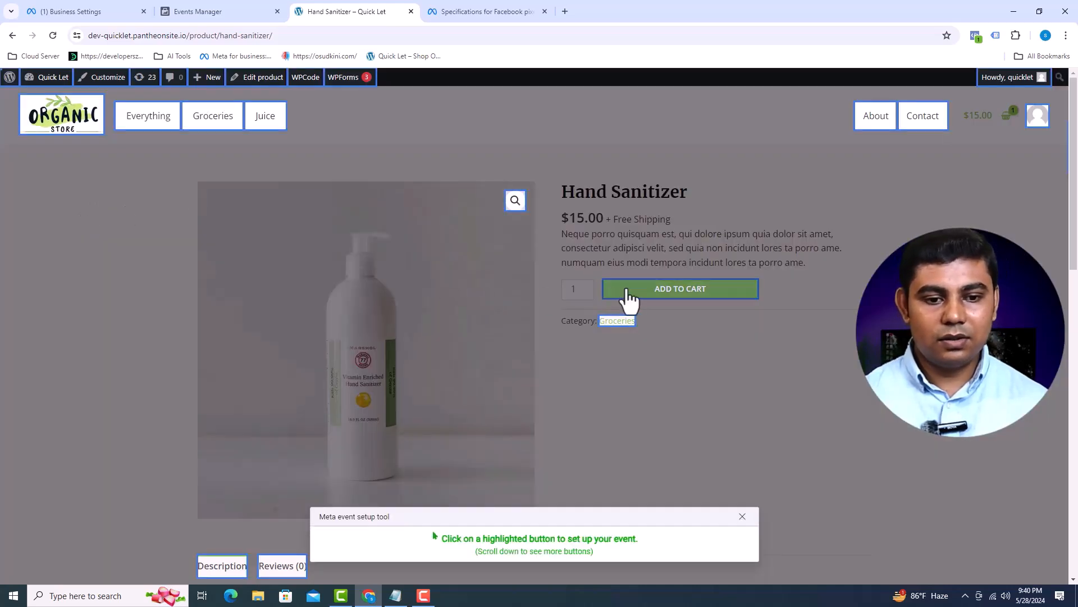
pyautogui.click(653, 290)
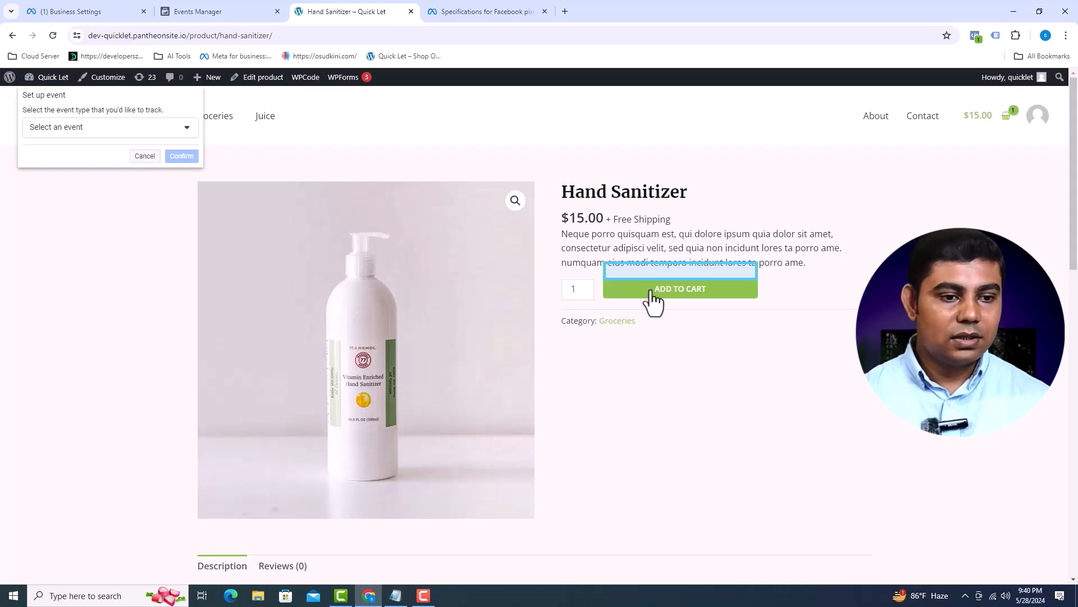
pyautogui.click(107, 127)
pyautogui.scroll(8, 108, 231)
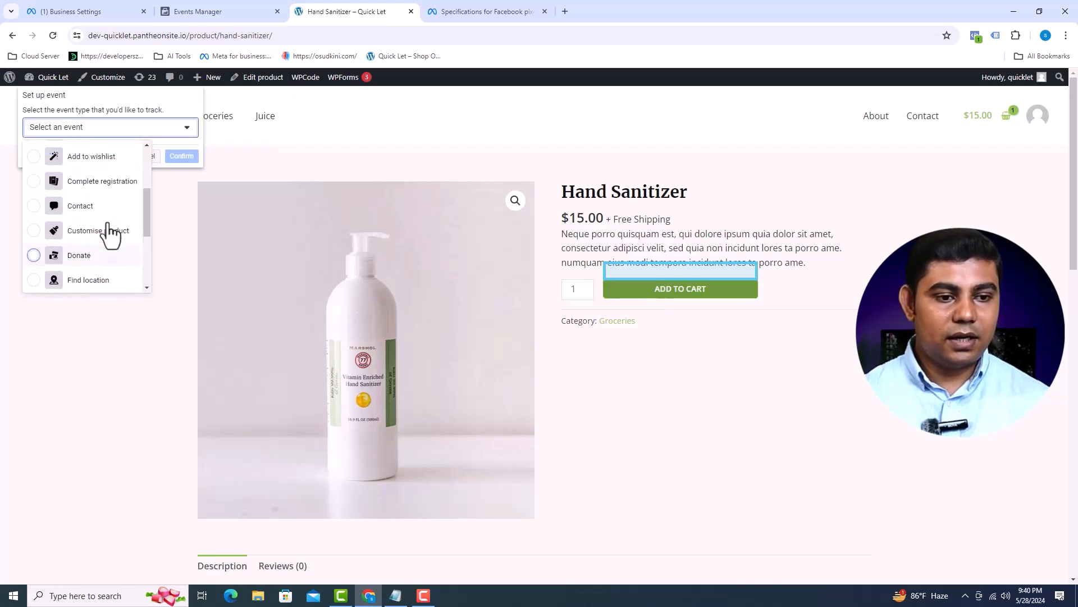
pyautogui.scroll(1, 111, 234)
pyautogui.scroll(2, 108, 232)
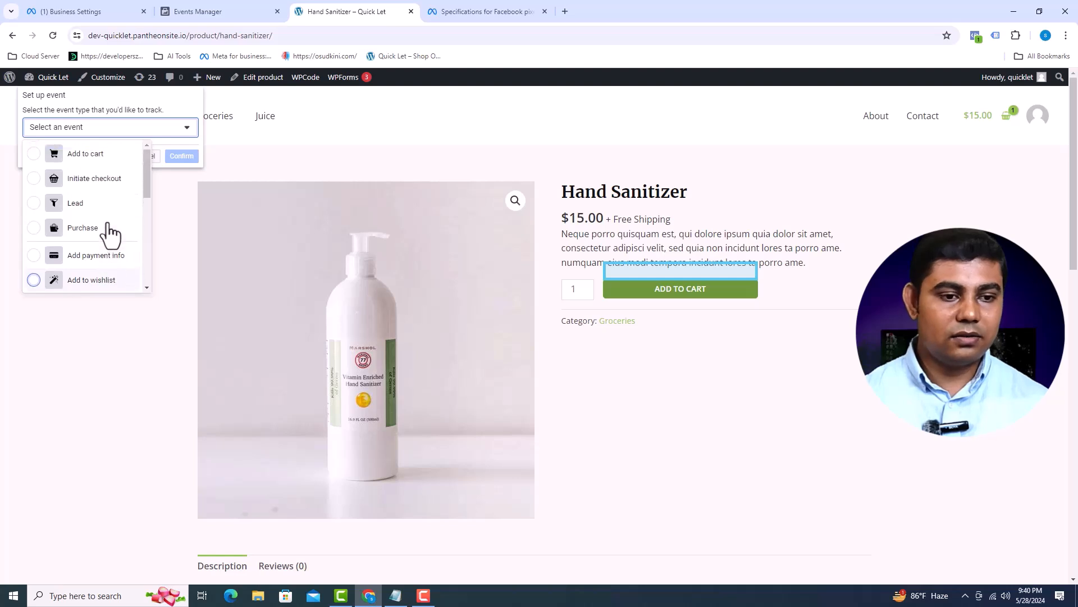
pyautogui.click(96, 160)
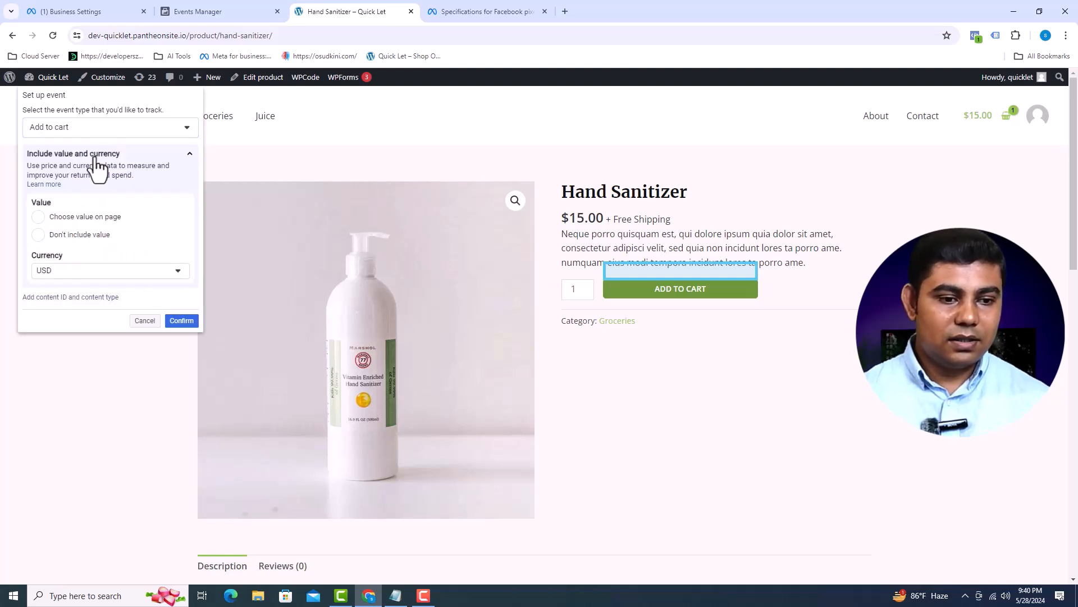
pyautogui.click(182, 322)
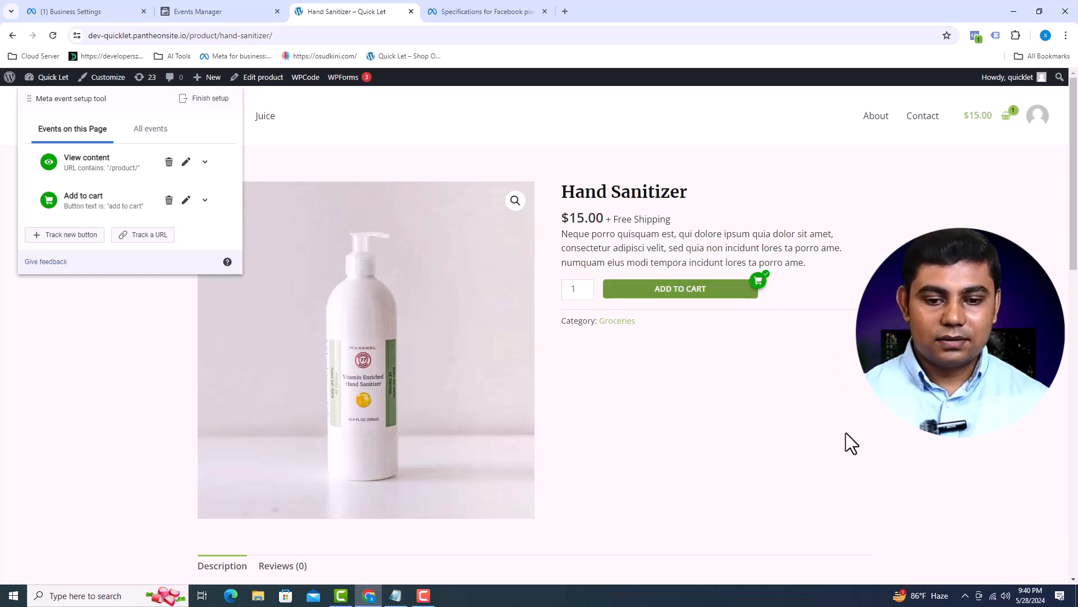
# Look up the Initiate checkout action in the standard events table and return to the Hand Sanitizer page.
pyautogui.hotkey('ctrl', 'Tab')
pyautogui.scroll(-5, 247, 354)
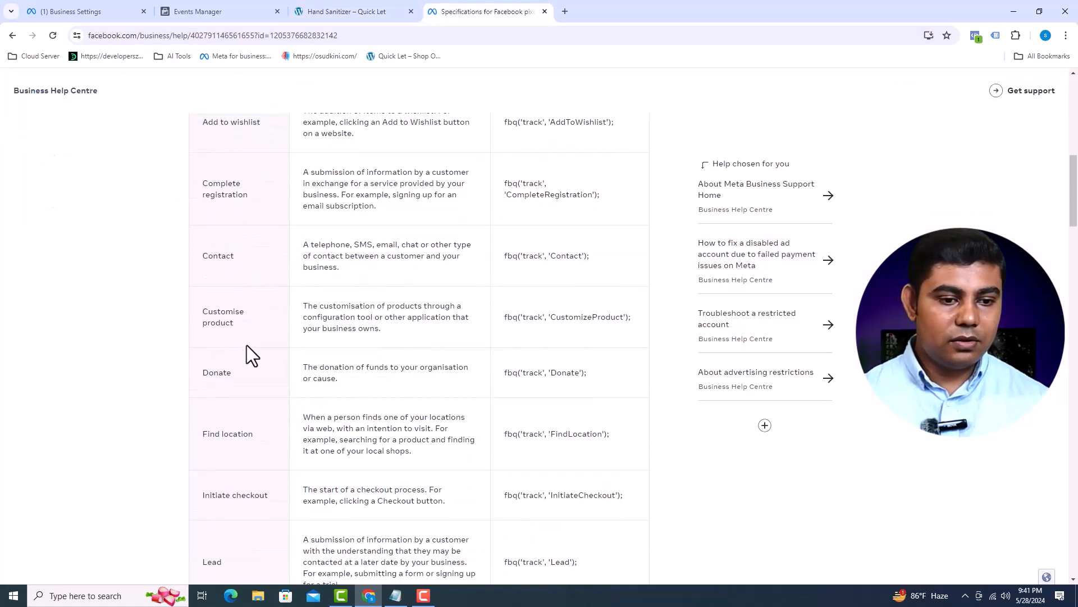
pyautogui.tripleClick(243, 385)
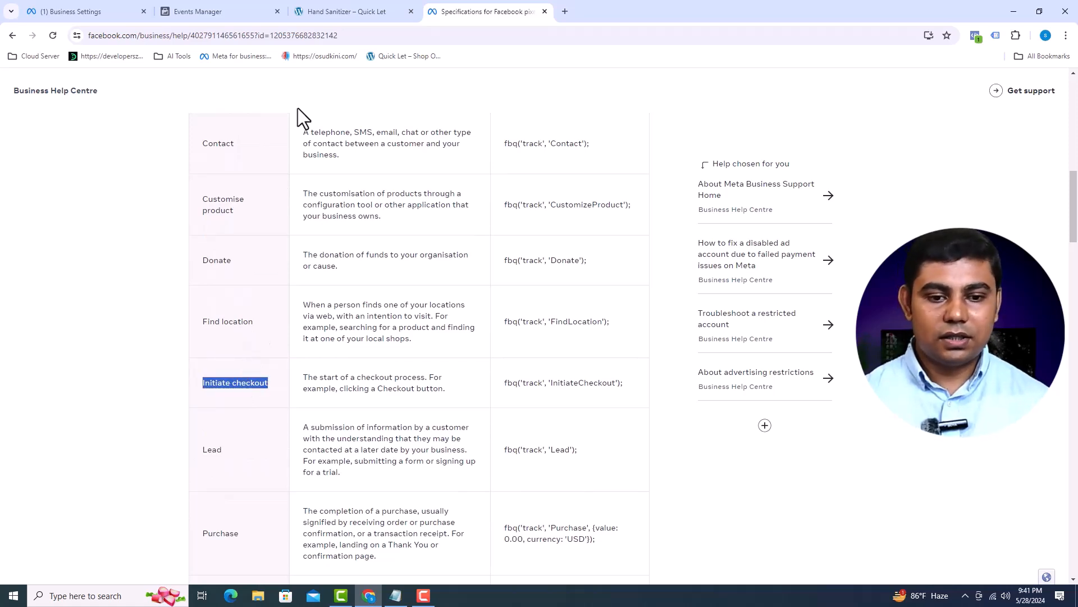
pyautogui.click(335, 14)
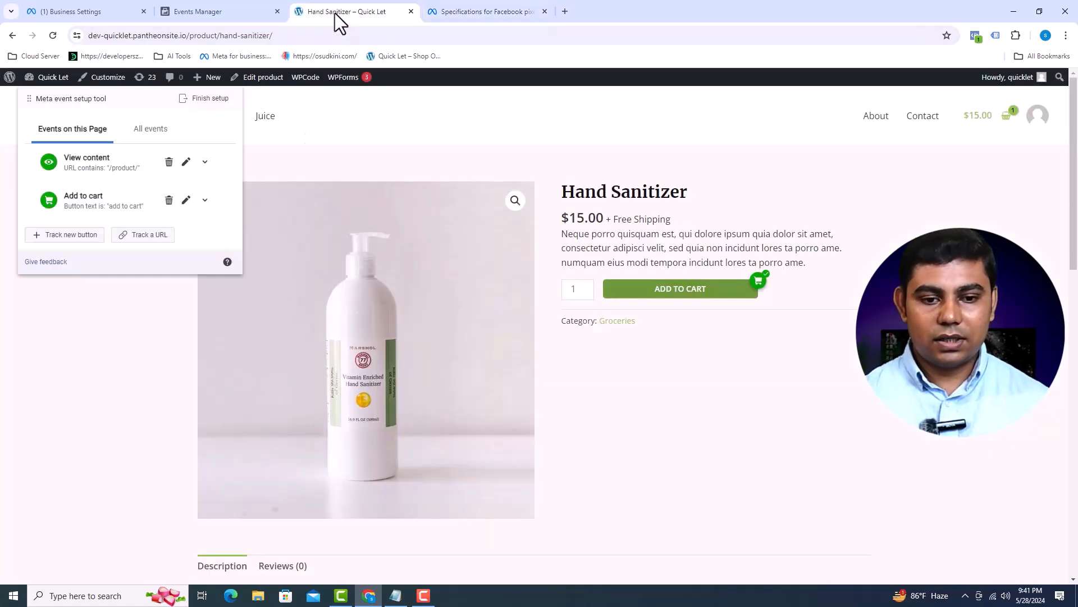
# Add the Hand Sanitizer to the cart, view the cart and proceed to the checkout page.
pyautogui.click(708, 303)
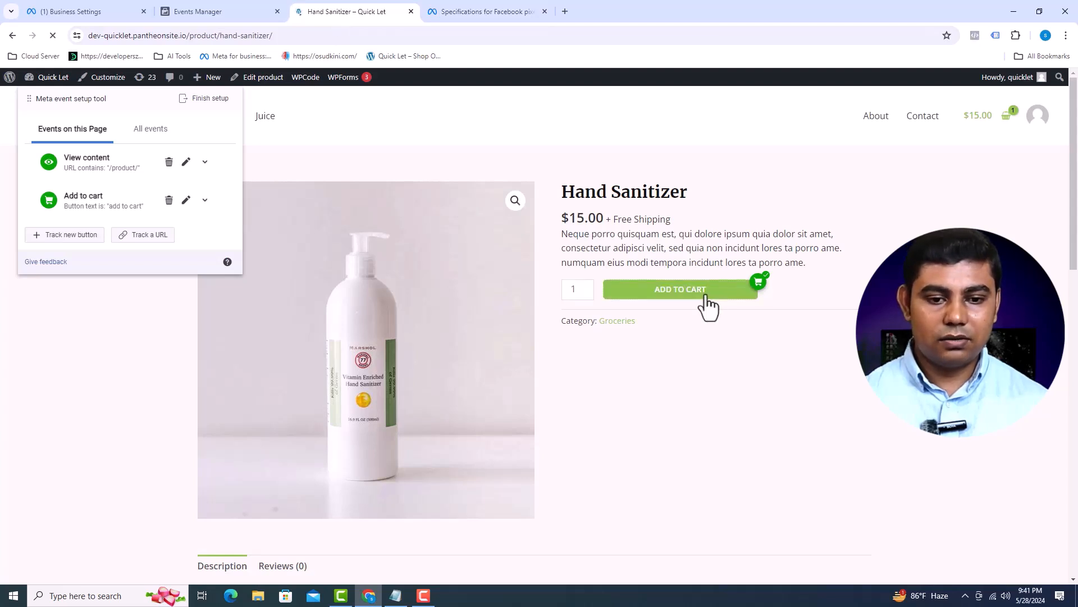
pyautogui.click(801, 219)
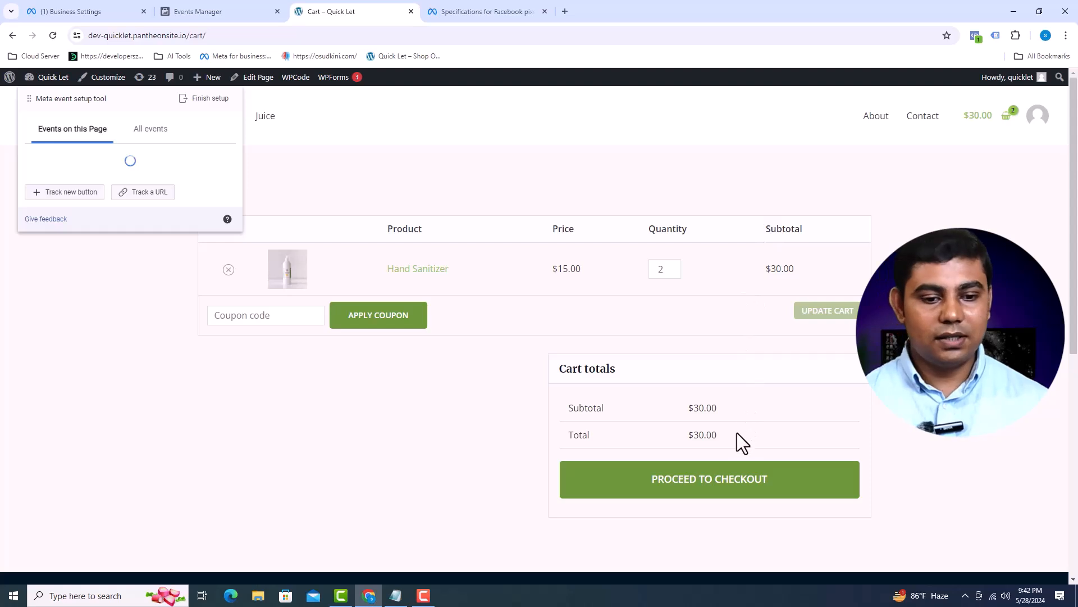
pyautogui.click(710, 484)
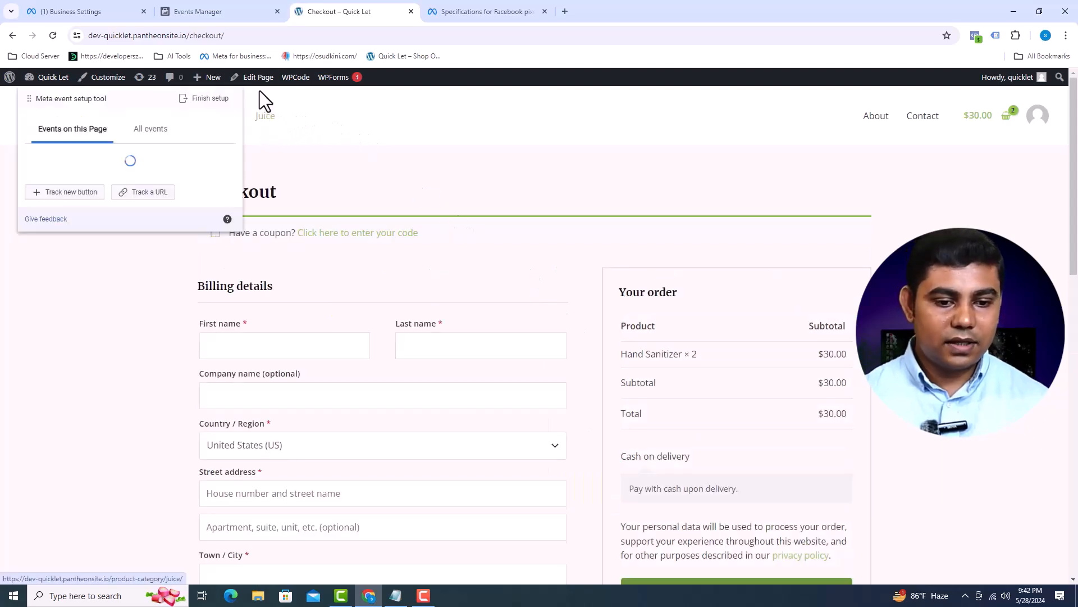
# Create a URL-based Initiate checkout event for the exact address of the checkout page, with USD as the currency.
pyautogui.click(143, 193)
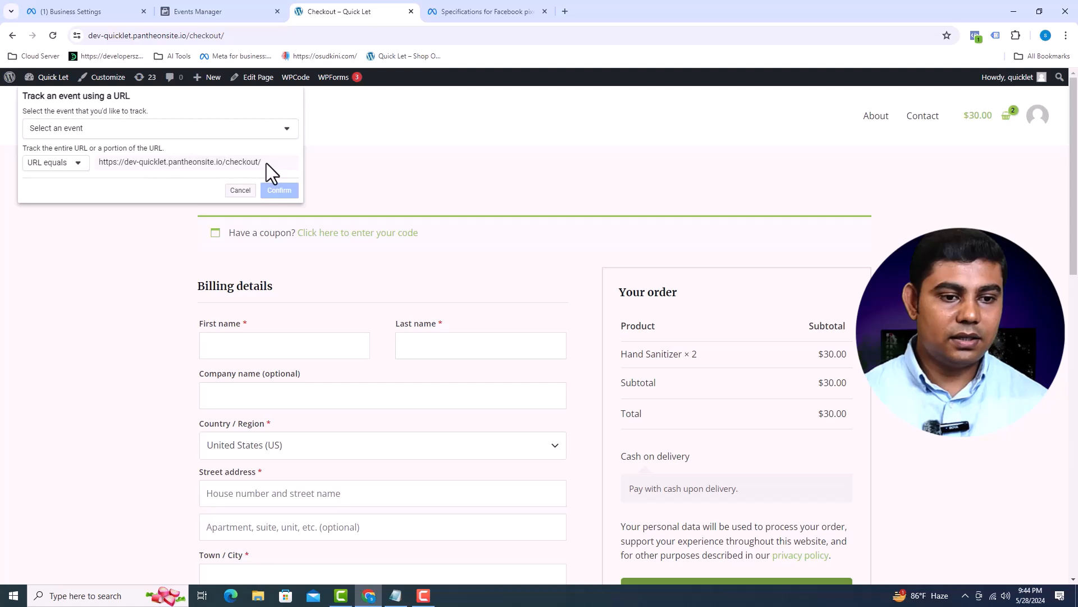
pyautogui.click(282, 130)
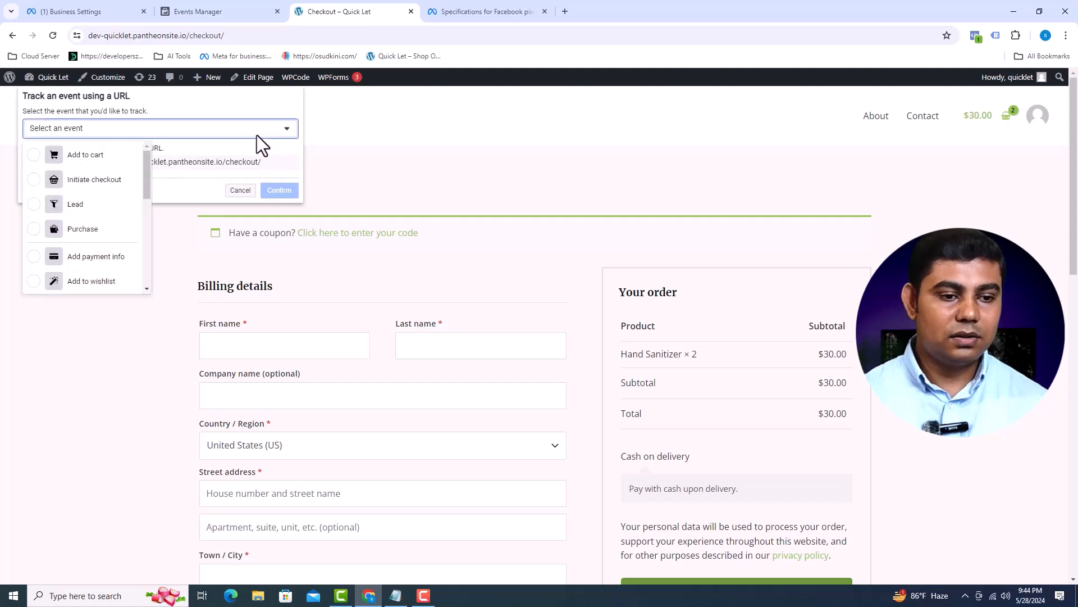
pyautogui.click(103, 180)
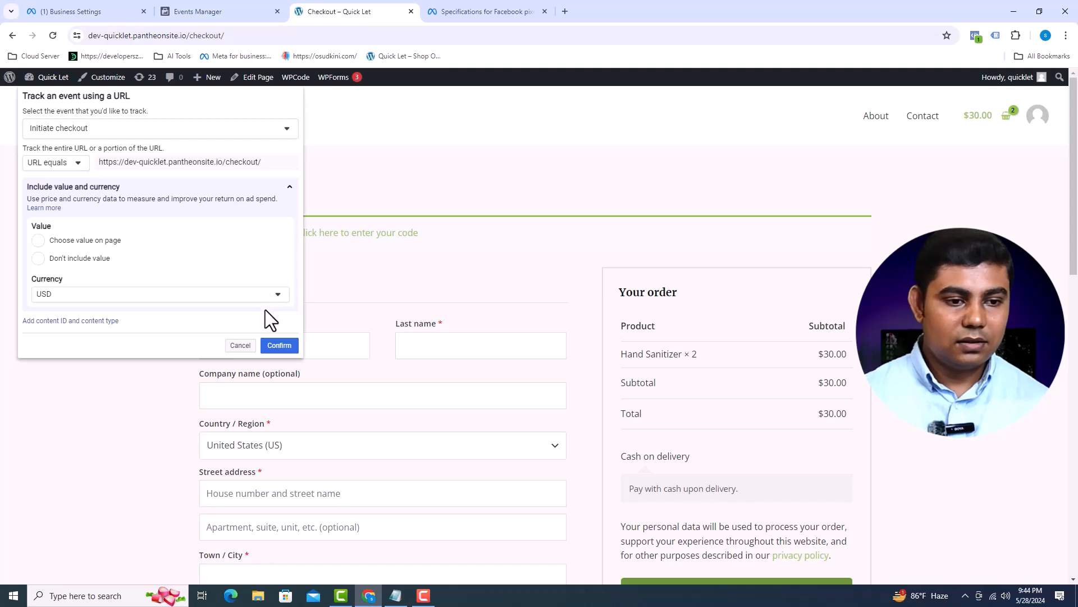
pyautogui.click(278, 346)
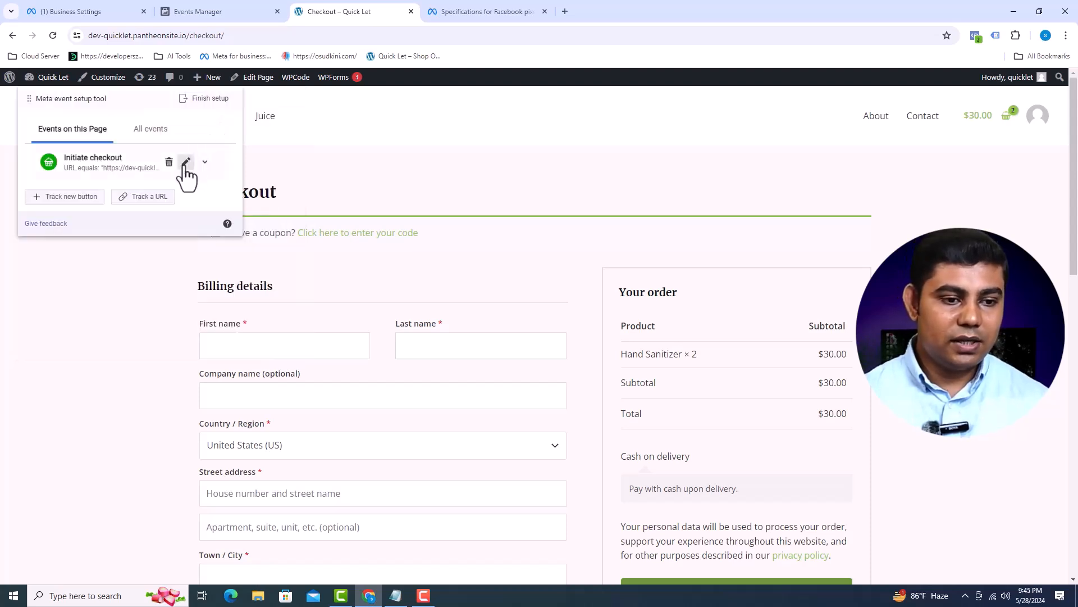
# Try changing the Initiate checkout event's rule to URL contains "/checkout/".
pyautogui.click(186, 163)
pyautogui.click(77, 165)
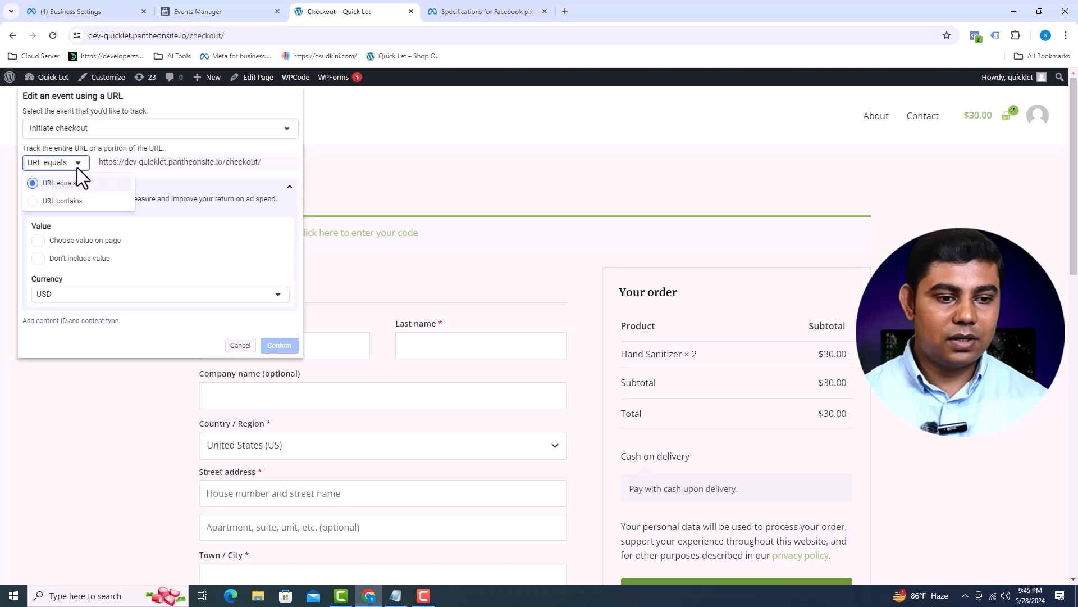
pyautogui.click(73, 200)
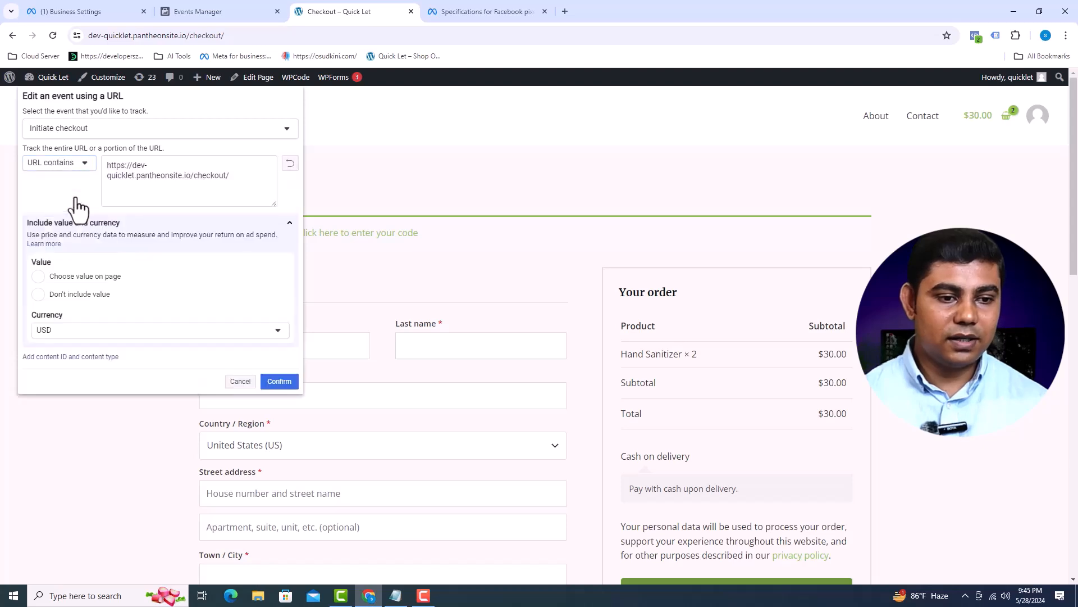
pyautogui.doubleClick(188, 176)
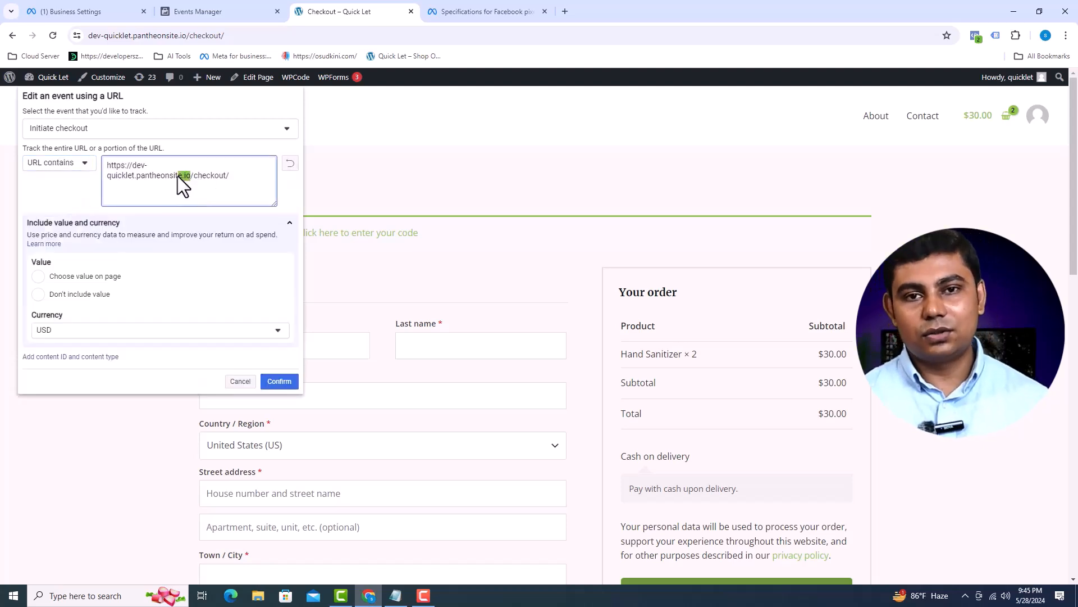
pyautogui.moveTo(123, 173); pyautogui.dragTo(101, 167)
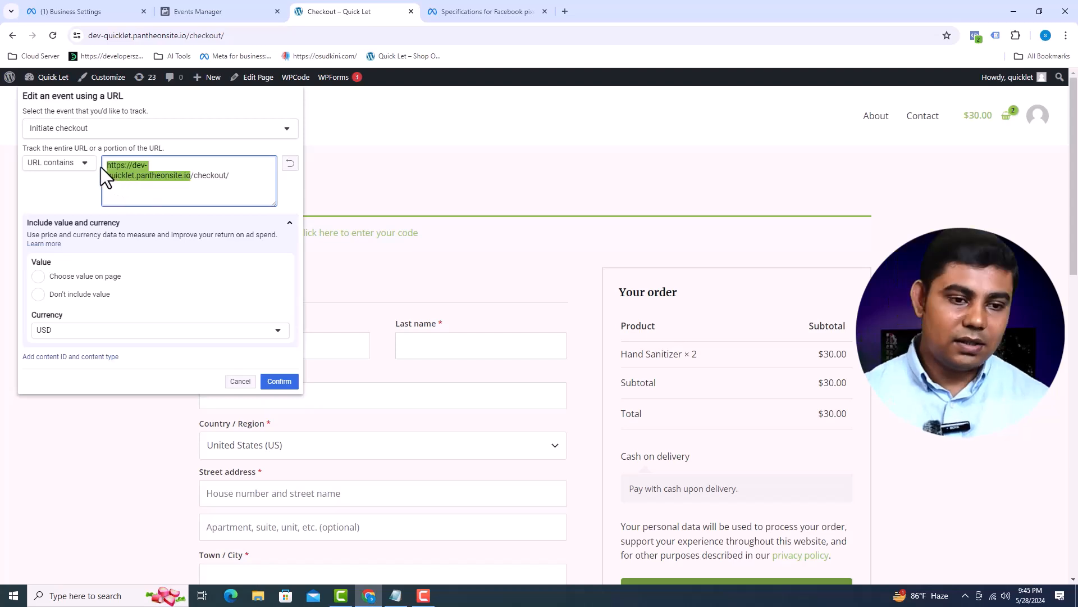
pyautogui.press('BackSpace')
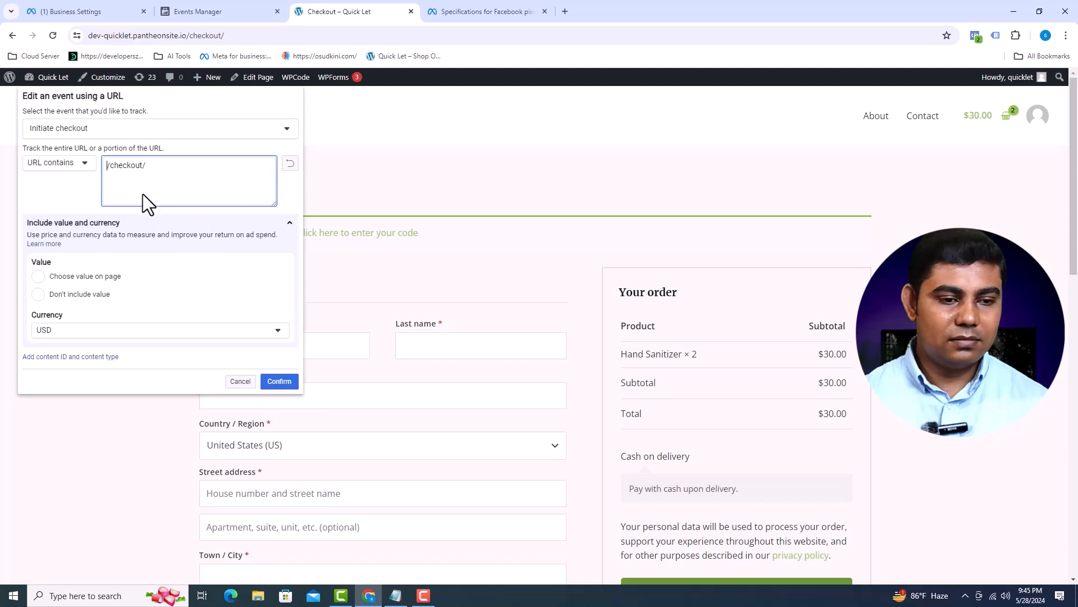
pyautogui.click(241, 382)
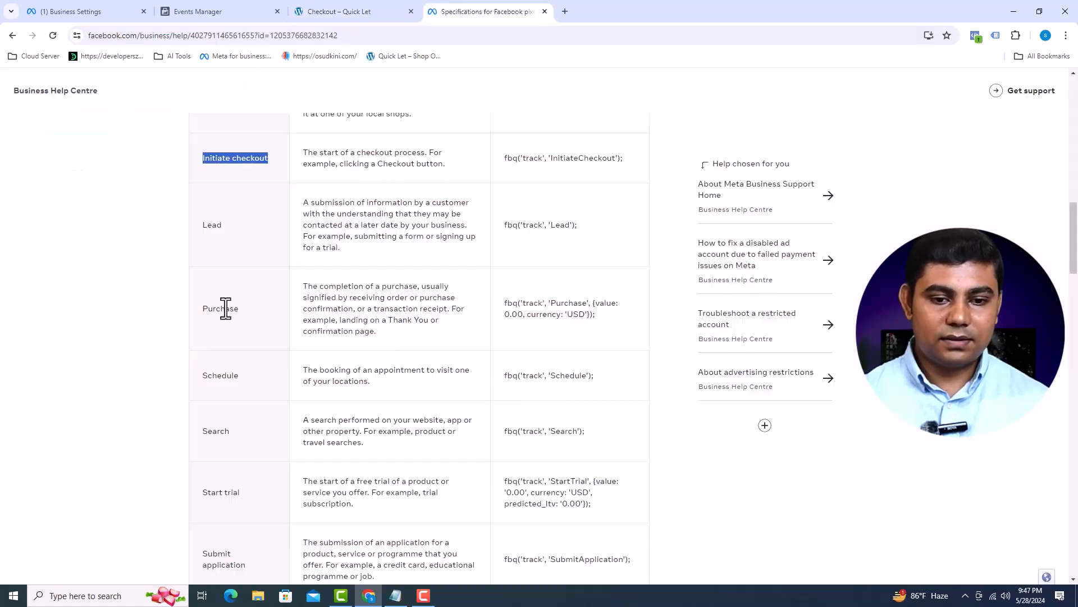
# Look up the Purchase action in the standard events table and place the Hand Sanitizer order without saving the address.
pyautogui.doubleClick(225, 308)
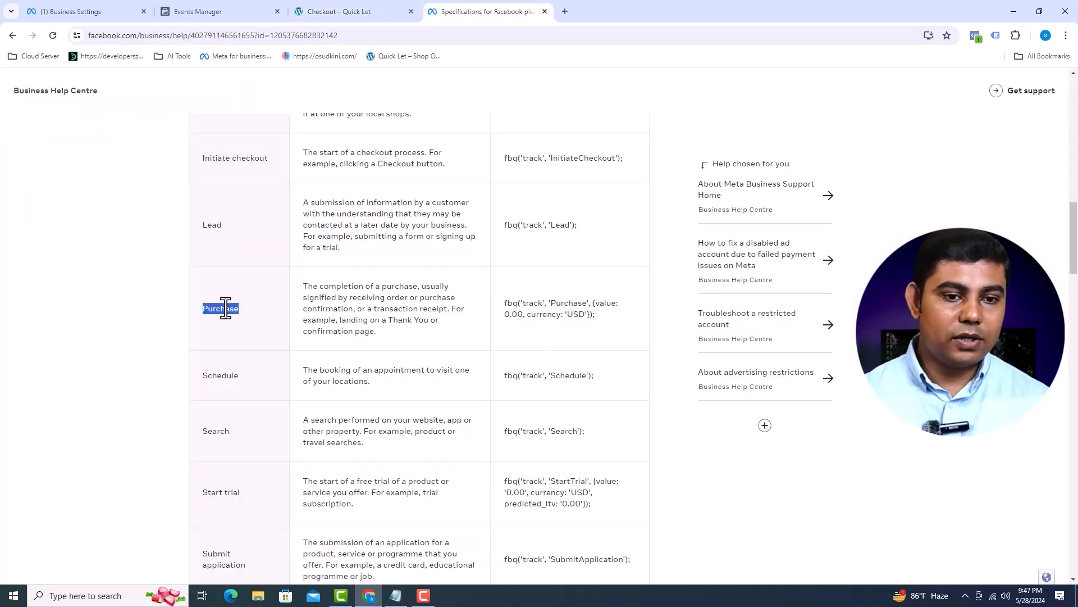
pyautogui.click(337, 17)
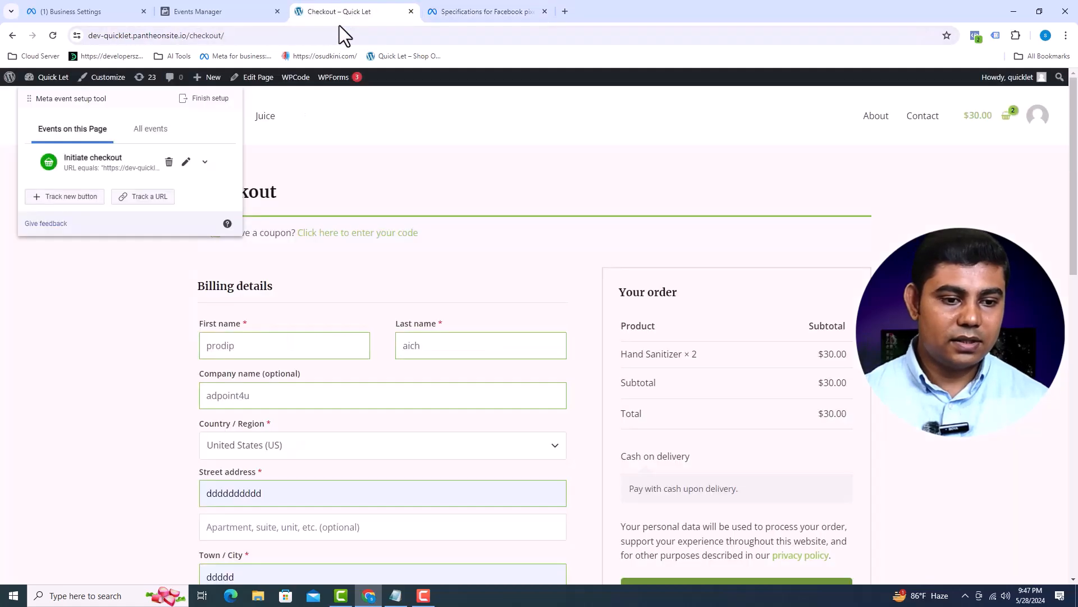
pyautogui.scroll(-3, 390, 250)
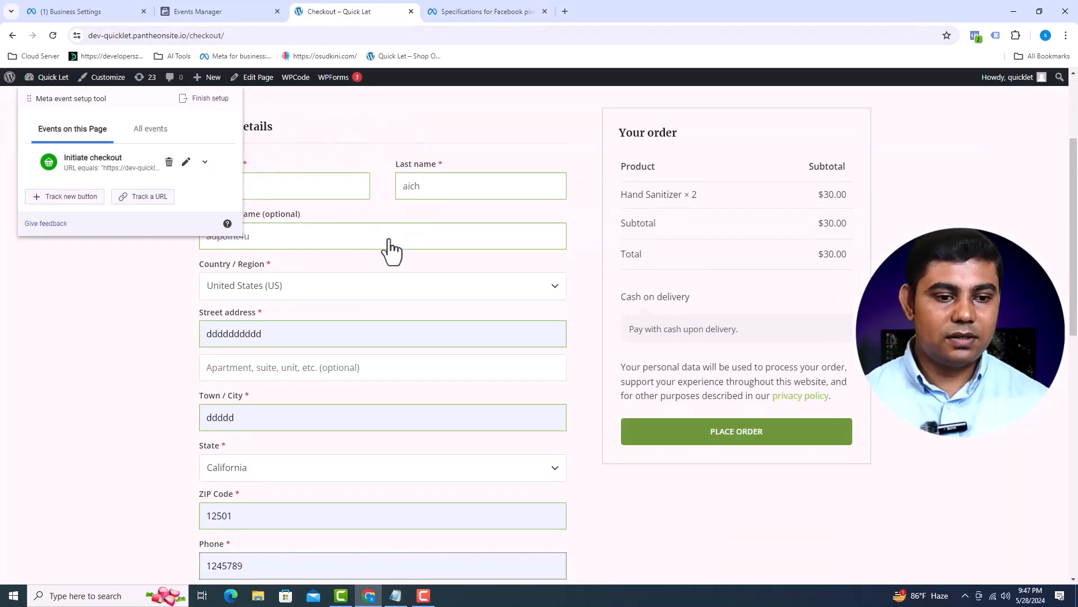
pyautogui.scroll(-2, 399, 238)
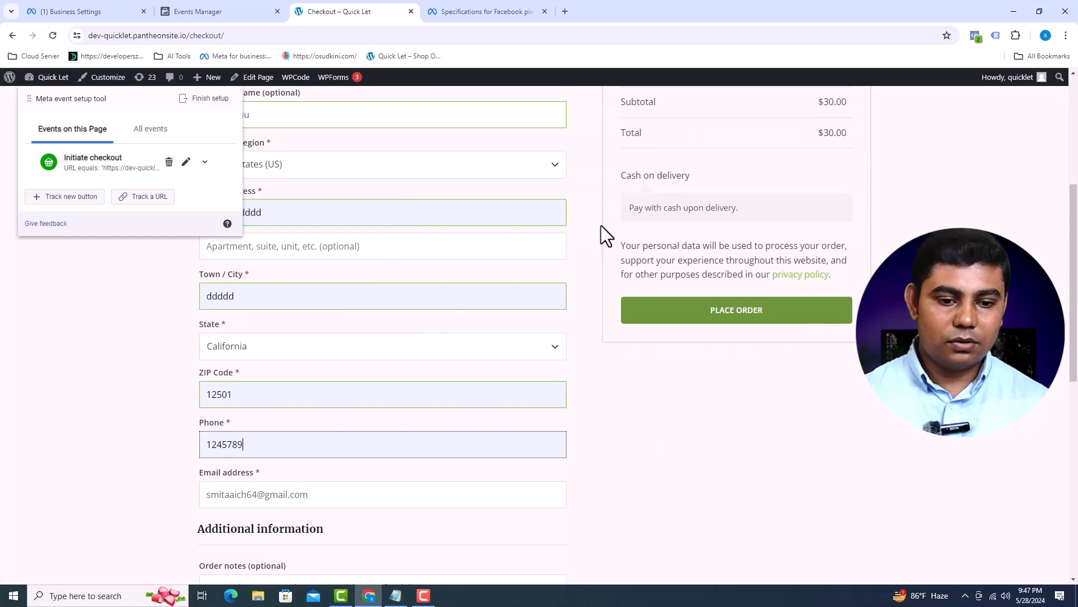
pyautogui.scroll(5, 601, 230)
pyautogui.scroll(-6, 645, 258)
pyautogui.click(705, 259)
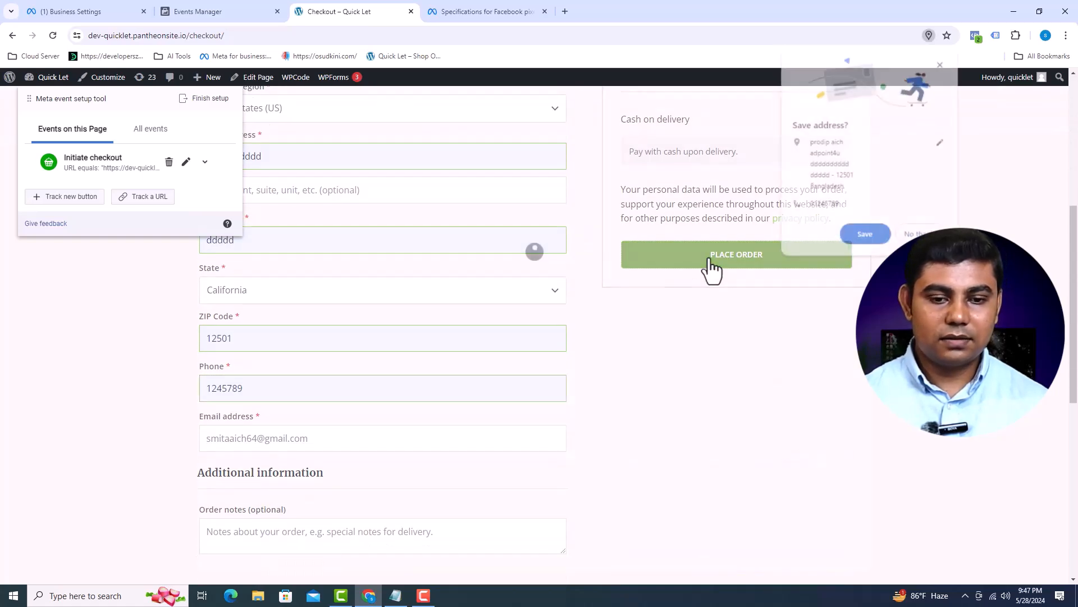
pyautogui.click(901, 238)
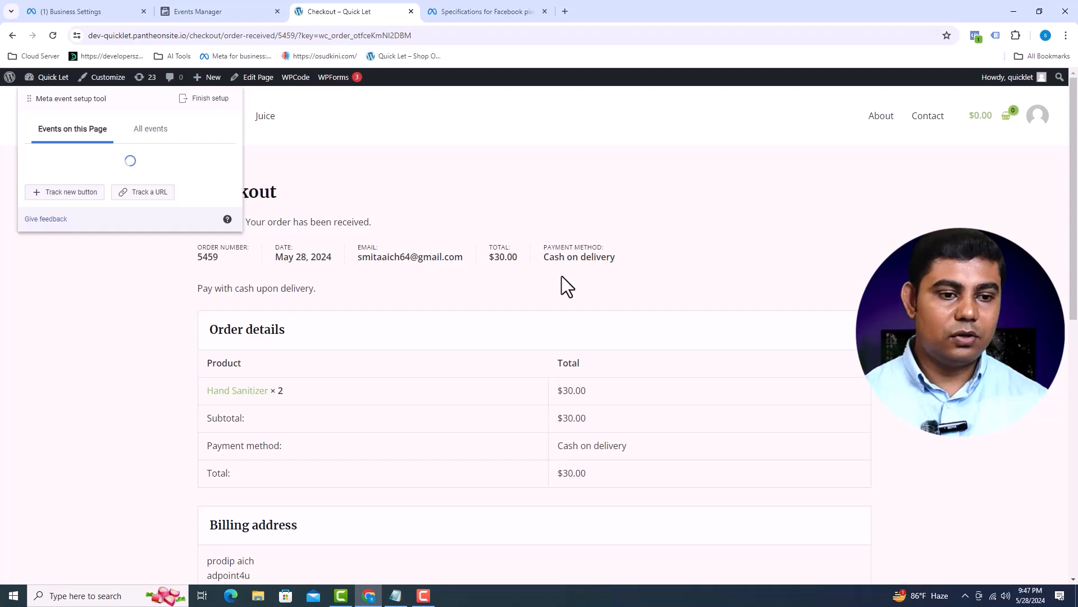
# Start a new URL-tracked event on the order confirmation page and set its rule to URL contains.
pyautogui.click(142, 201)
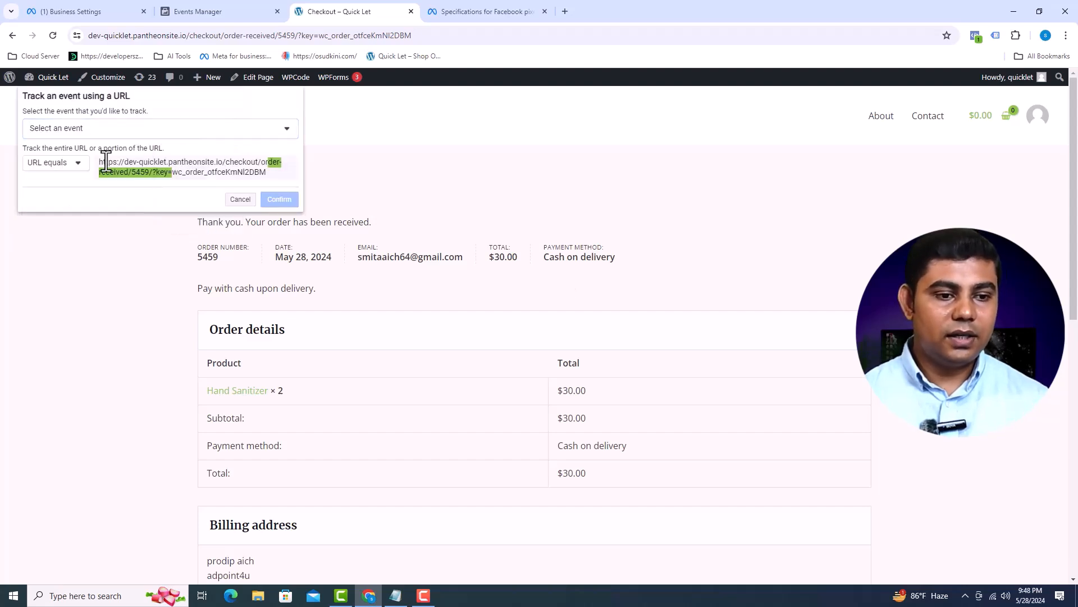
pyautogui.click(77, 166)
pyautogui.click(63, 201)
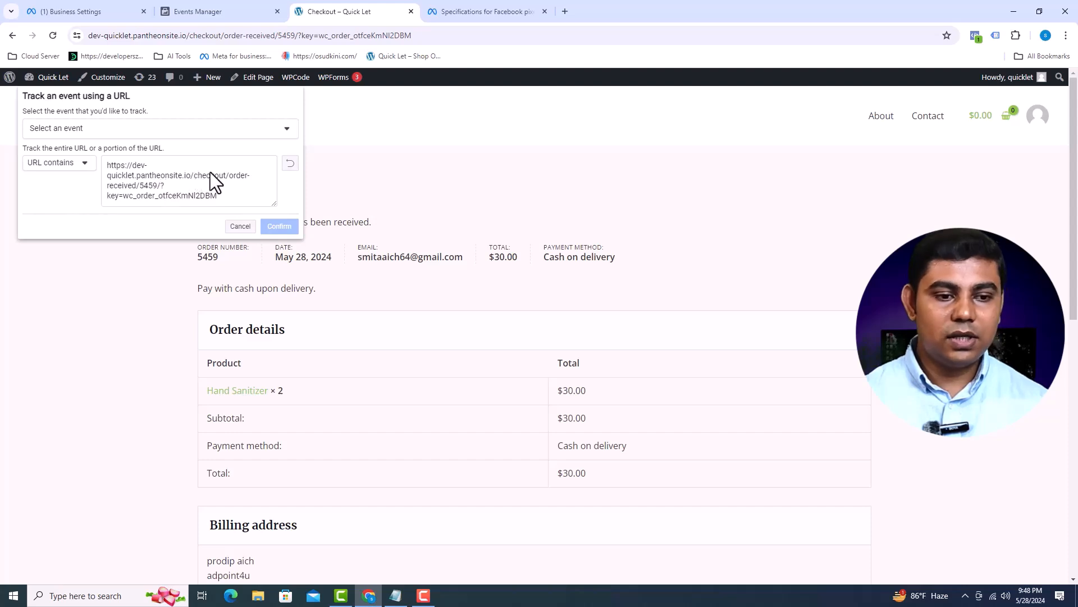
# Try trimming the rule's URL text to "order-received" without slashes, and undo the deletions.
pyautogui.click(228, 174)
pyautogui.moveTo(228, 174); pyautogui.dragTo(89, 165)
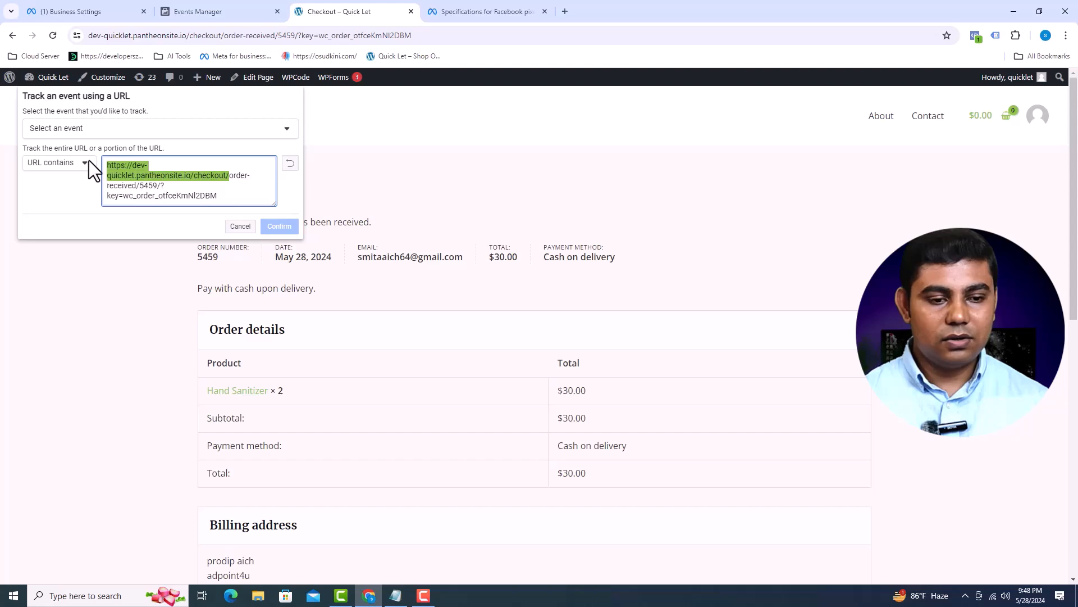
pyautogui.press('BackSpace')
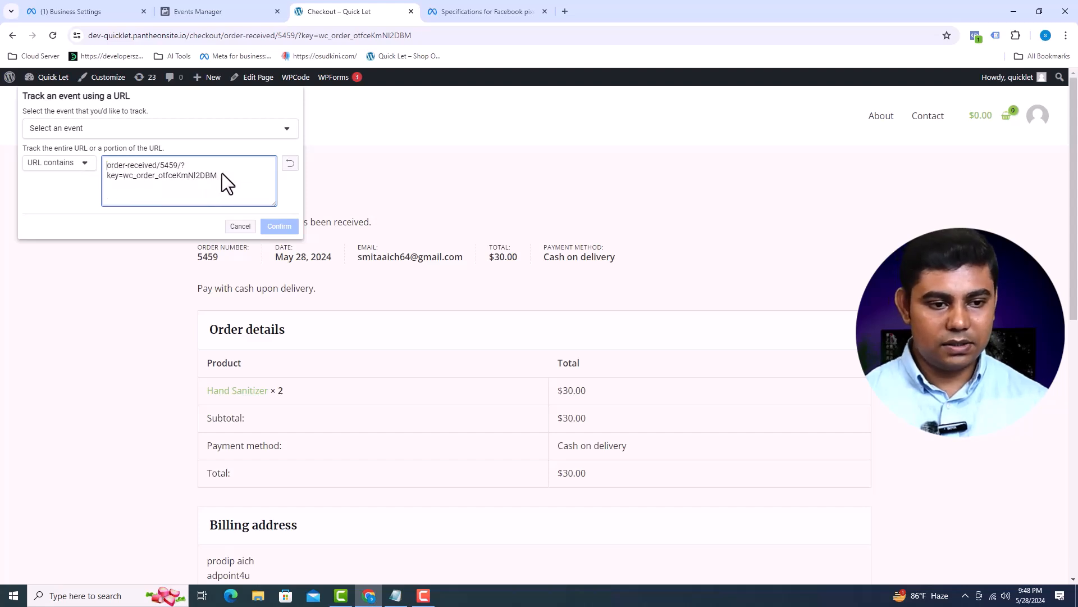
pyautogui.moveTo(197, 172); pyautogui.dragTo(169, 164)
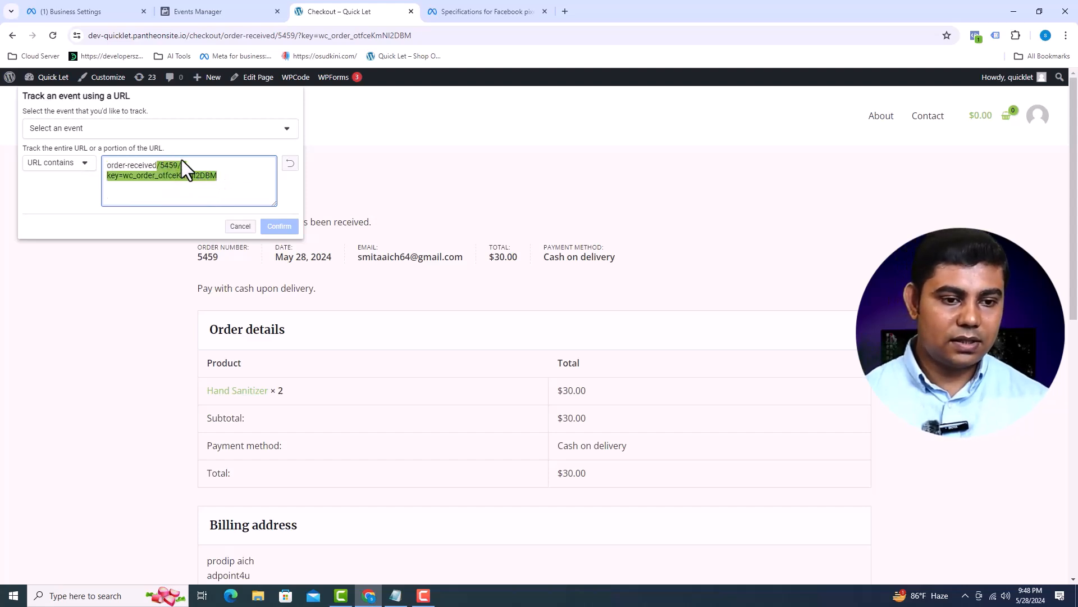
pyautogui.press('BackSpace')
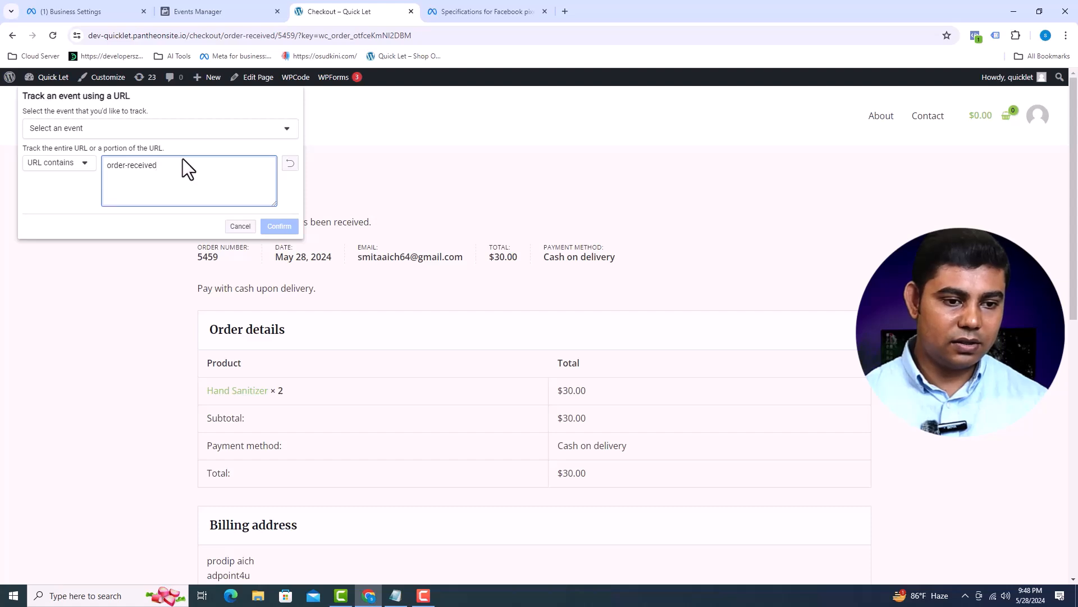
pyautogui.hotkey('ctrl', 'z')
pyautogui.hotkey('ctrl', 'z')
pyautogui.click(188, 167)
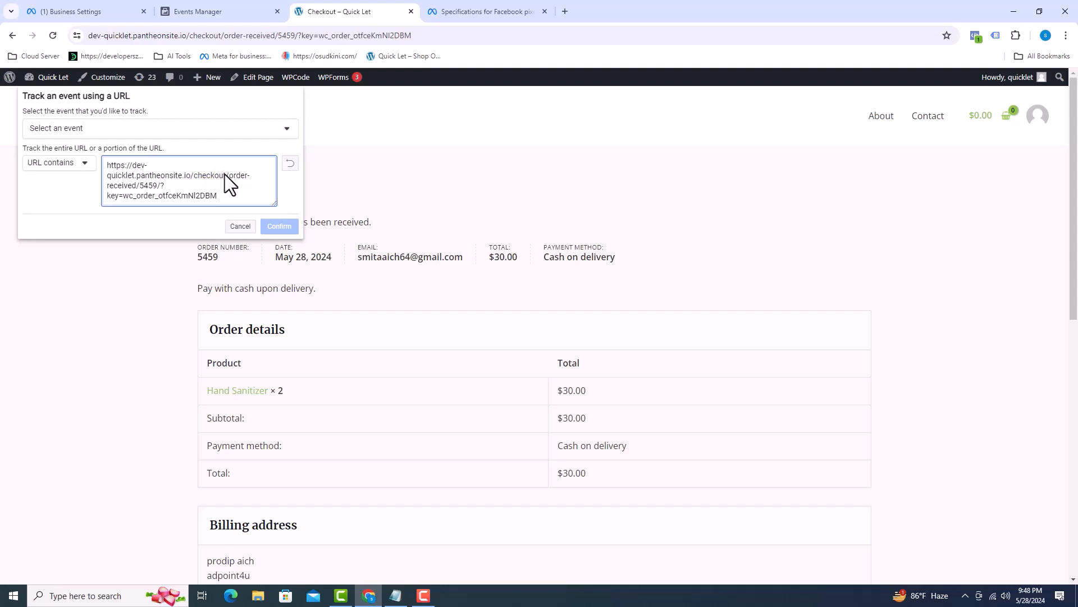
# Trim the rule's URL text to "/order-received/" and choose Purchase as the tracked event.
pyautogui.moveTo(224, 174); pyautogui.dragTo(192, 156)
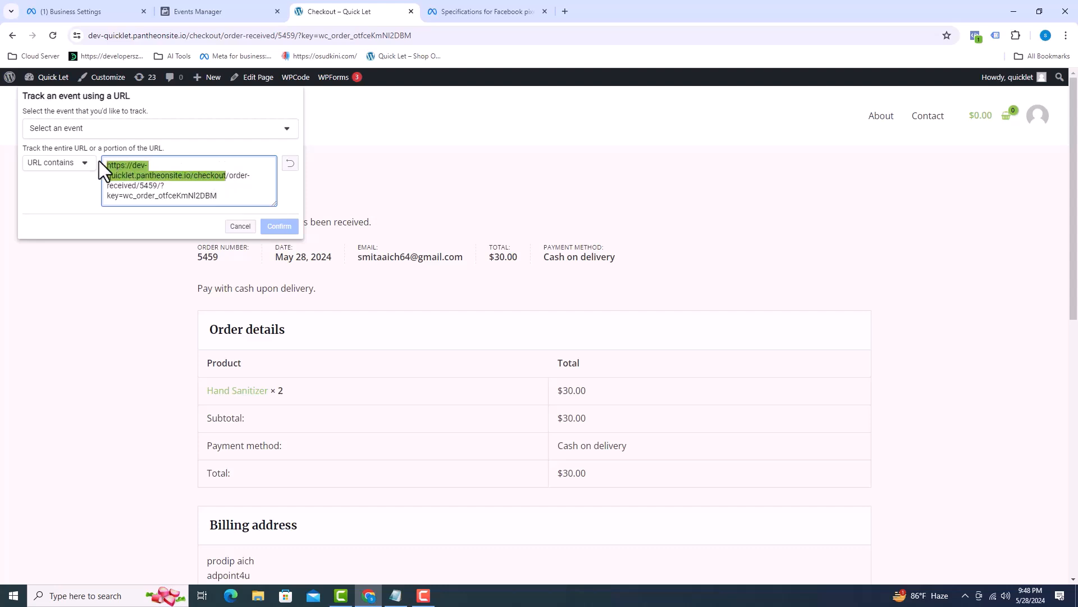
pyautogui.press('BackSpace')
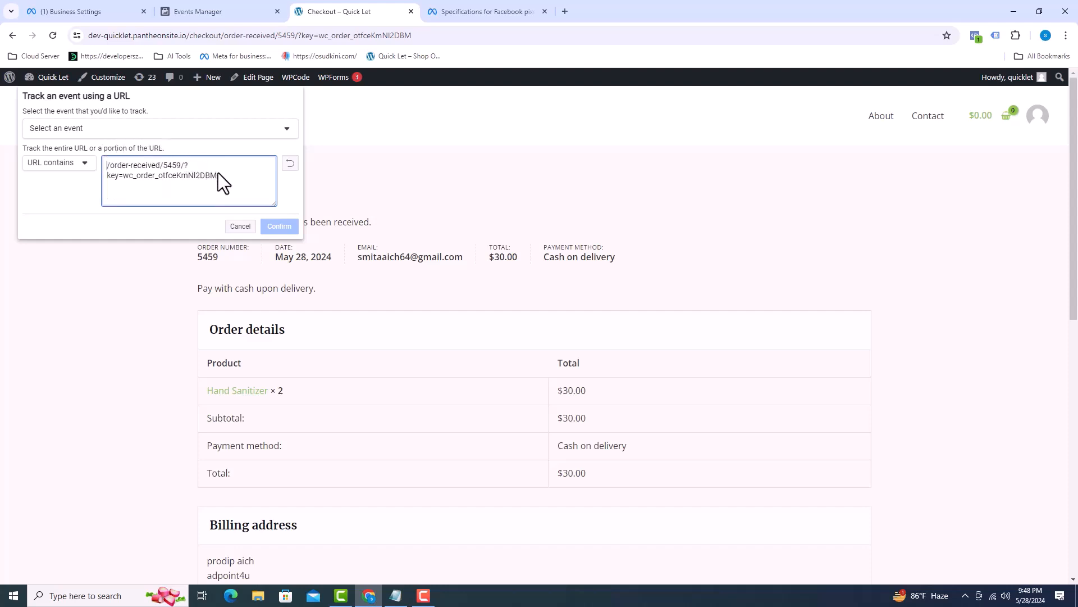
pyautogui.moveTo(218, 174); pyautogui.dragTo(170, 166)
pyautogui.press('BackSpace')
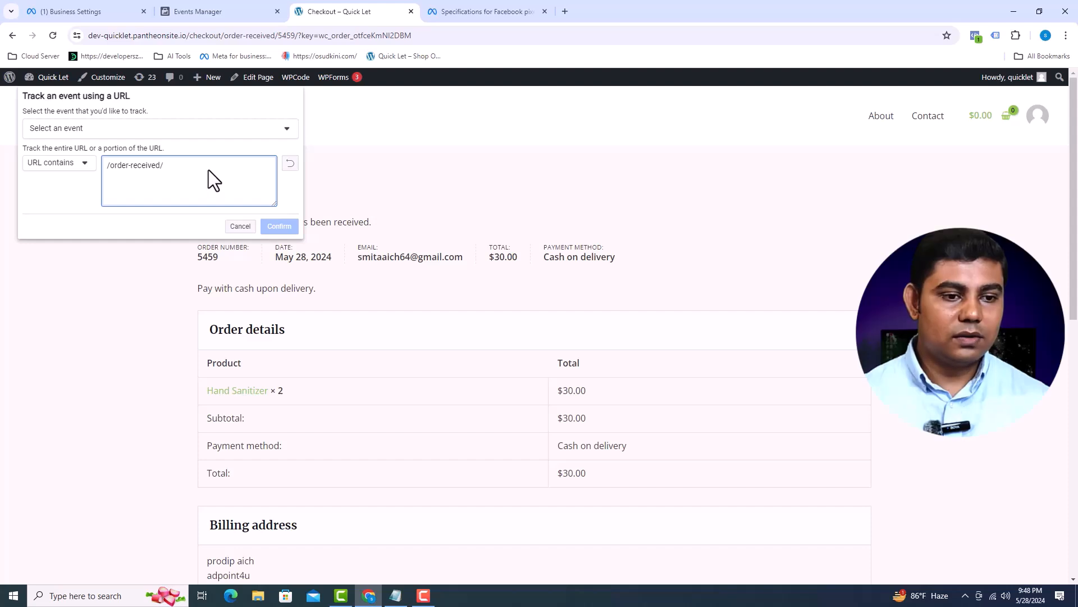
pyautogui.click(243, 134)
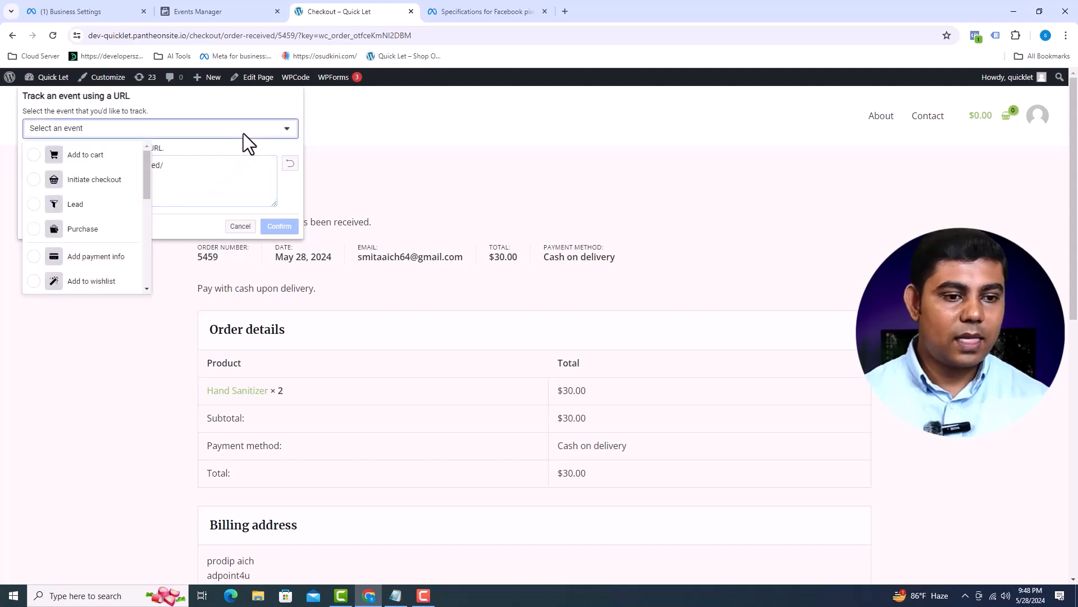
pyautogui.click(90, 230)
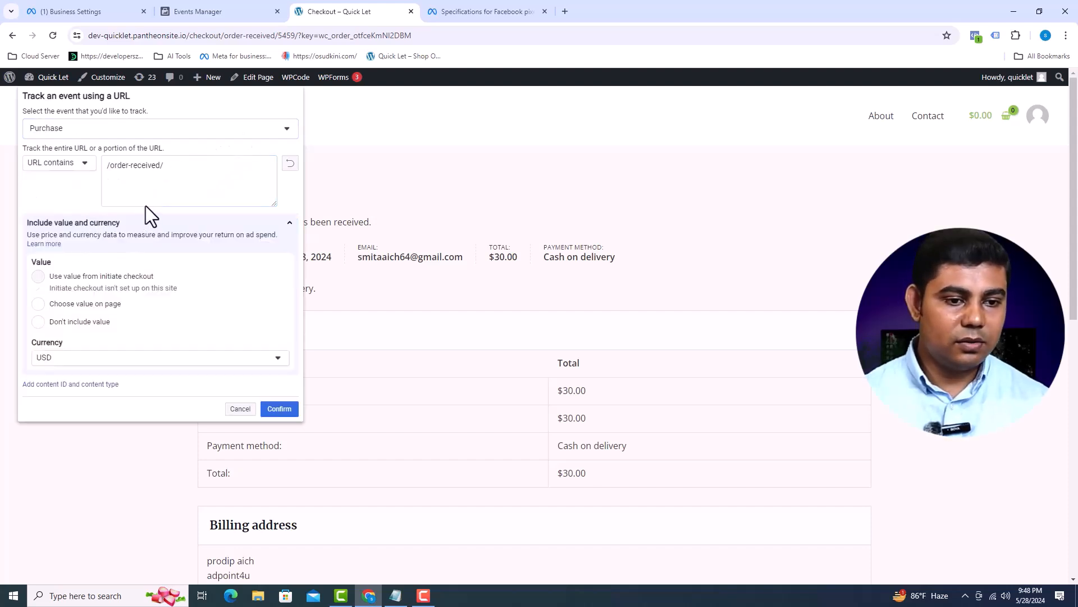
# Take the Purchase event's value from the Hand Sanitizer amount in the order details, keeping USD as the currency.
pyautogui.click(110, 304)
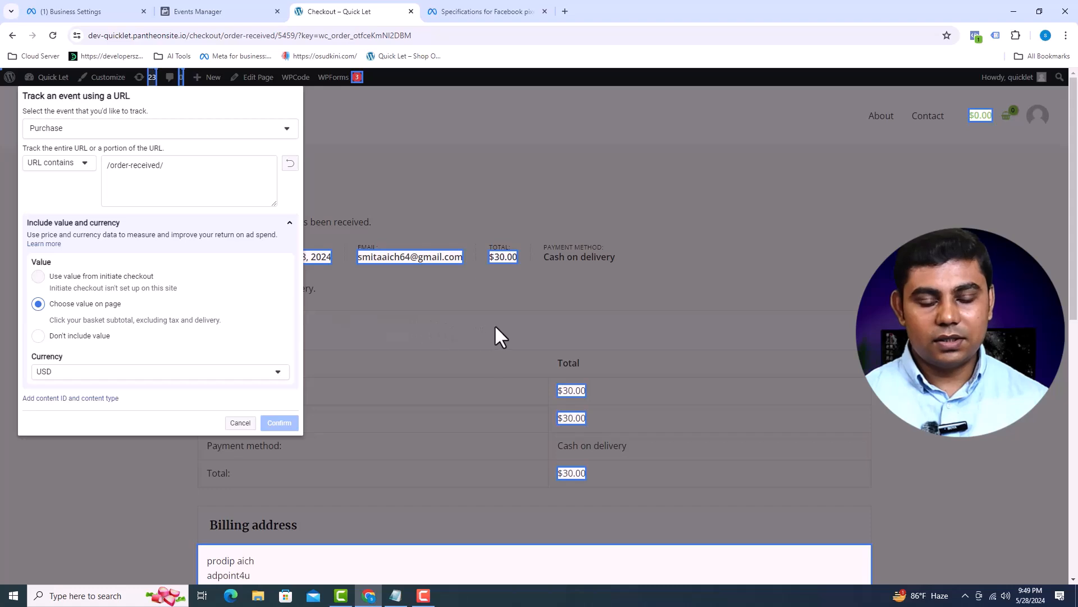
pyautogui.click(579, 393)
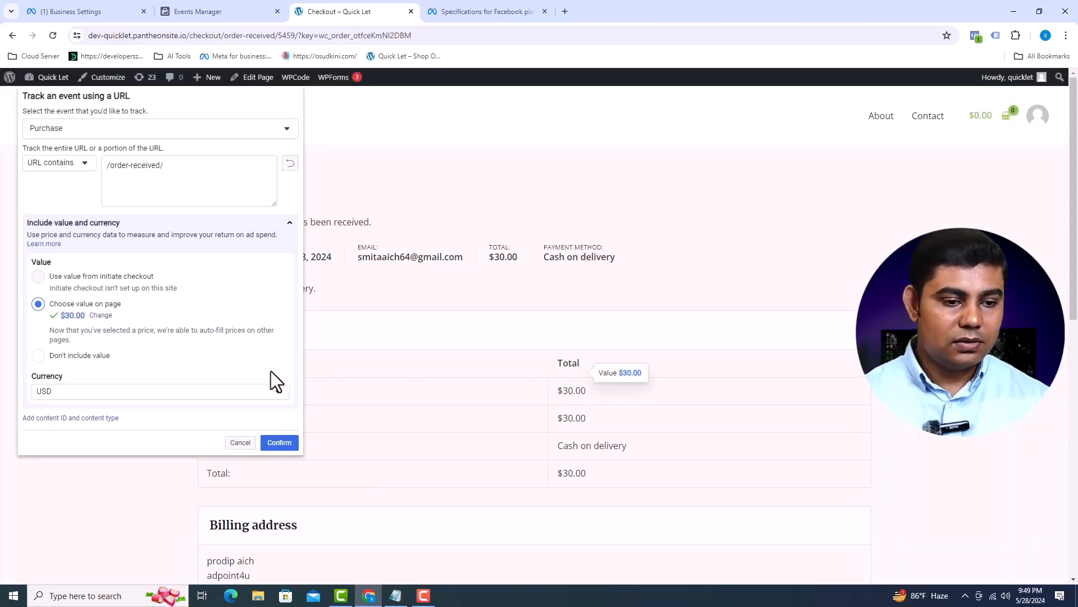
pyautogui.click(272, 393)
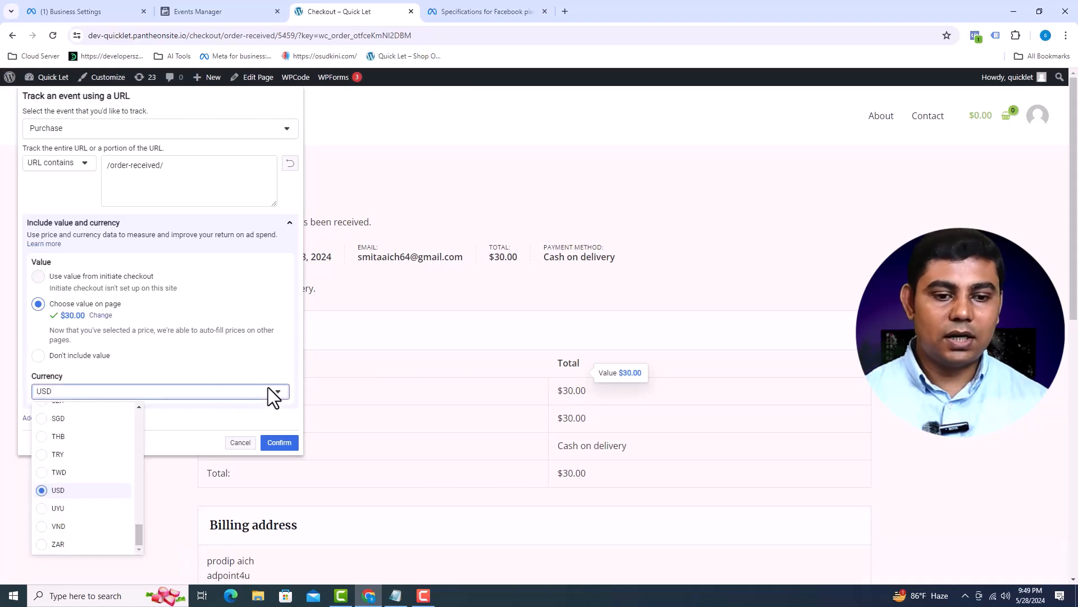
pyautogui.click(265, 392)
pyautogui.scroll(-1, 278, 357)
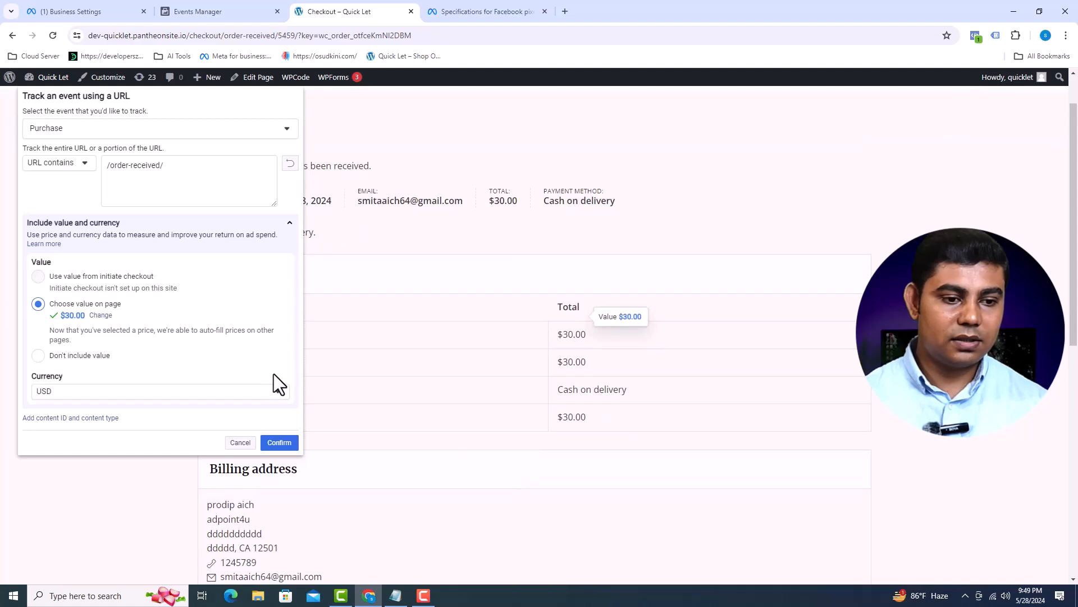
pyautogui.scroll(1, 274, 373)
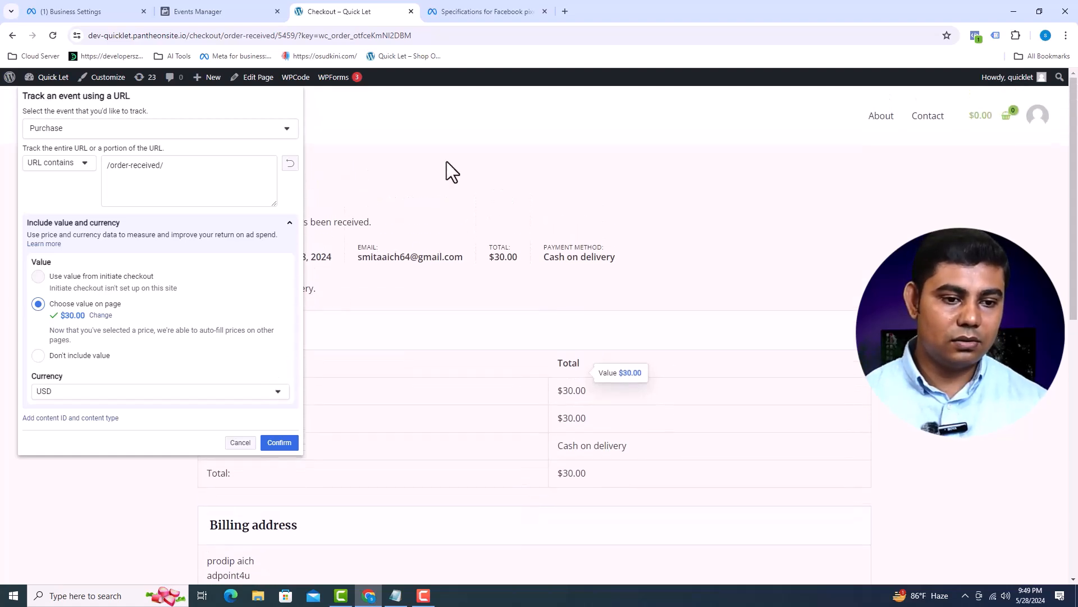
# Examine the standard event codes for Purchase, Add to cart and Initiate checkout in the help centre table.
pyautogui.click(477, 6)
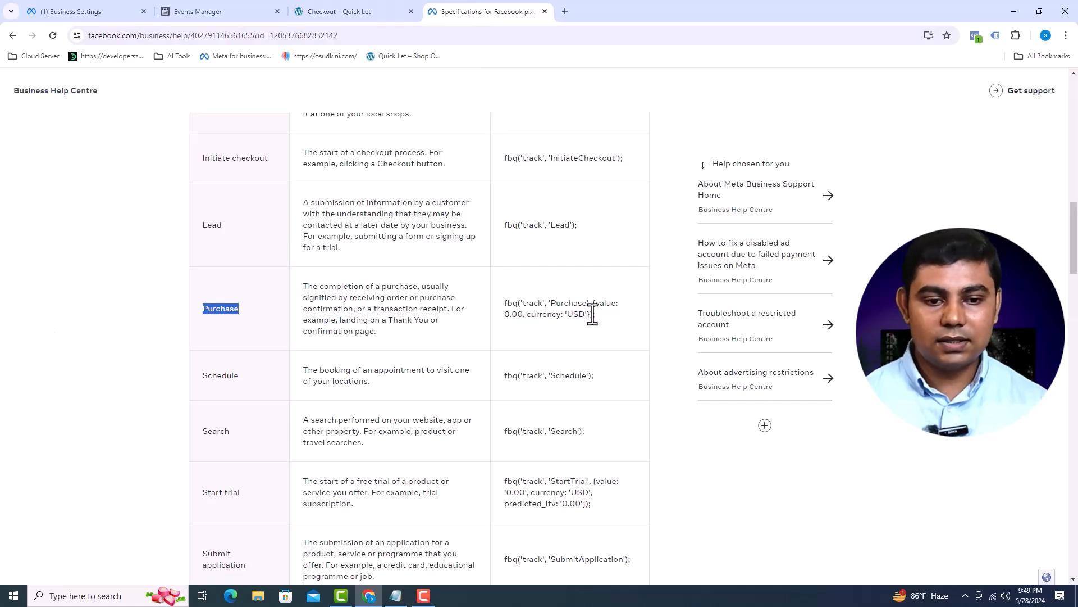
pyautogui.moveTo(595, 314); pyautogui.dragTo(497, 308)
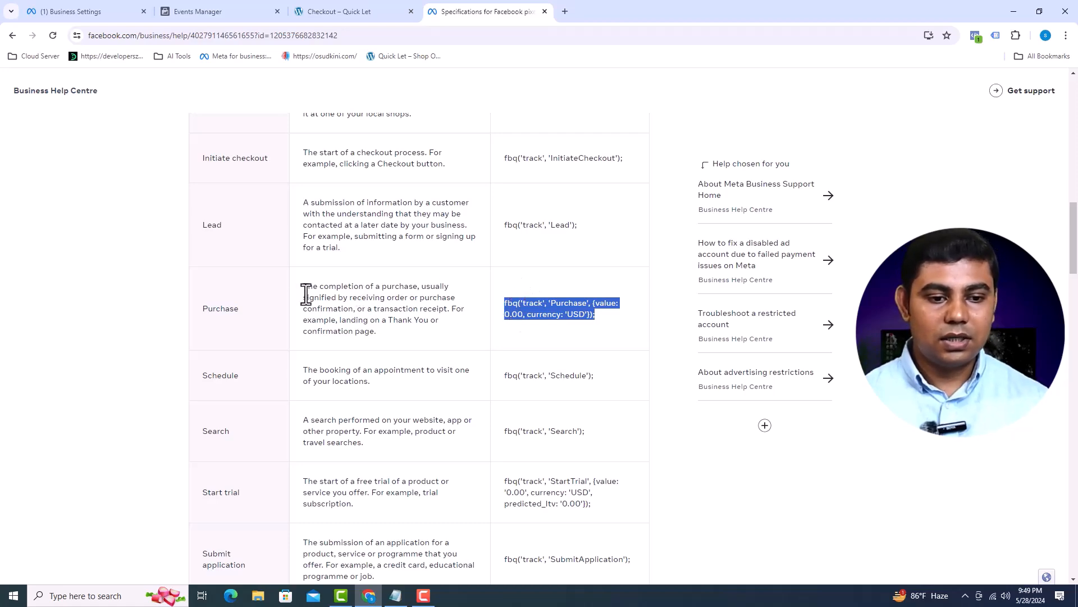
pyautogui.scroll(4, 293, 292)
pyautogui.scroll(4, 273, 282)
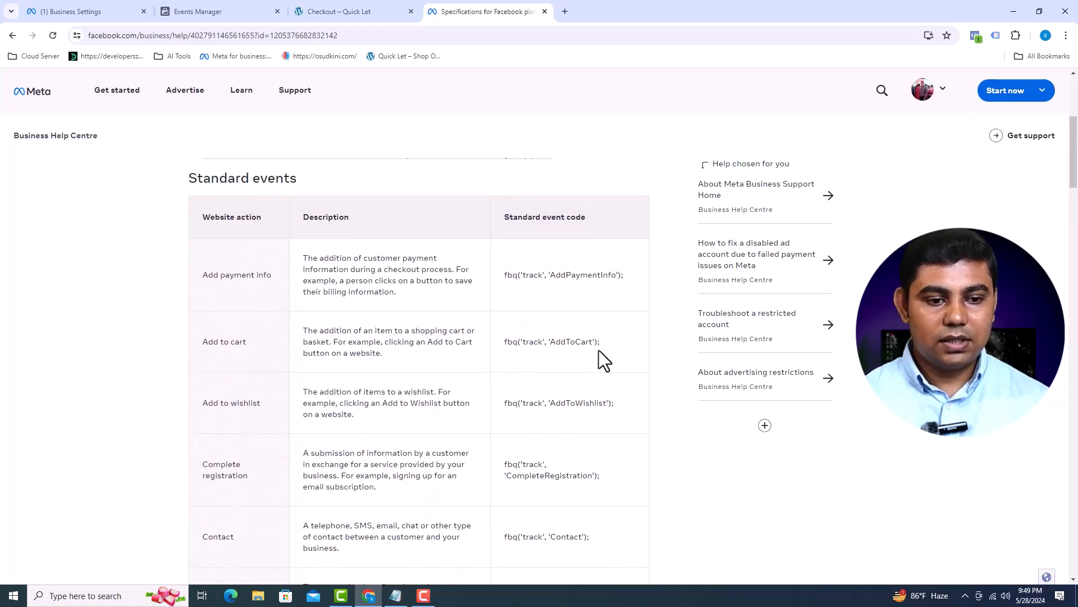
pyautogui.moveTo(599, 348); pyautogui.dragTo(482, 345)
pyautogui.scroll(-6, 482, 345)
pyautogui.scroll(-7, 478, 342)
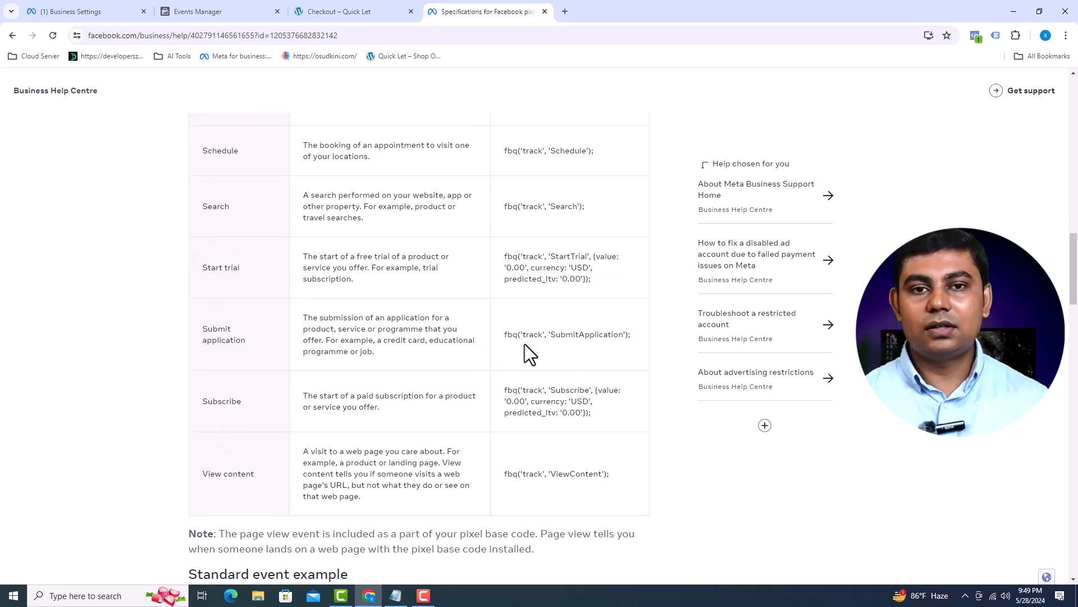
pyautogui.scroll(7, 525, 344)
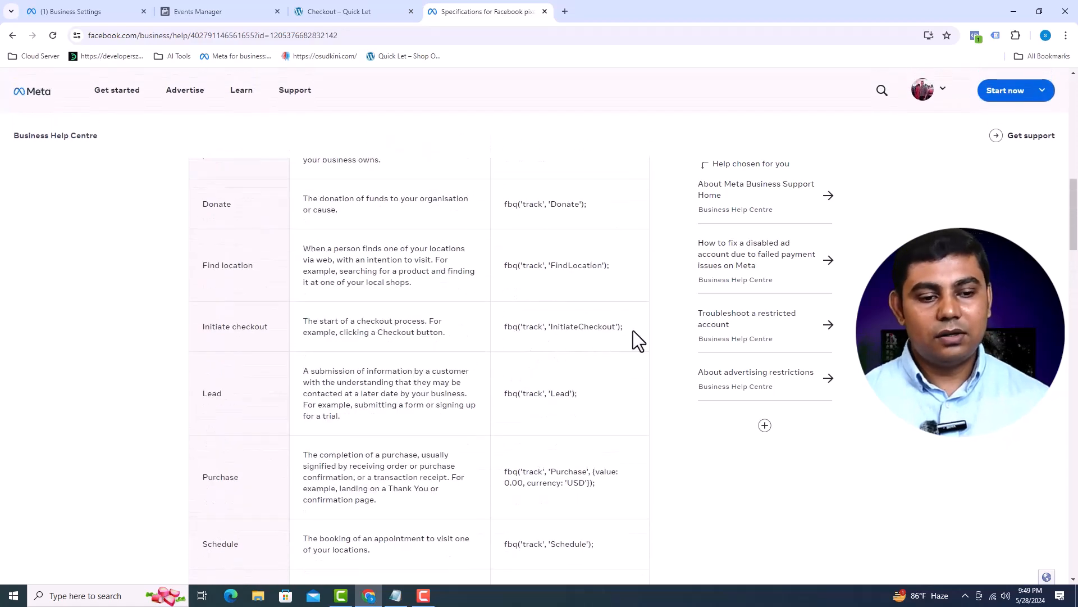
pyautogui.moveTo(633, 331); pyautogui.dragTo(555, 334)
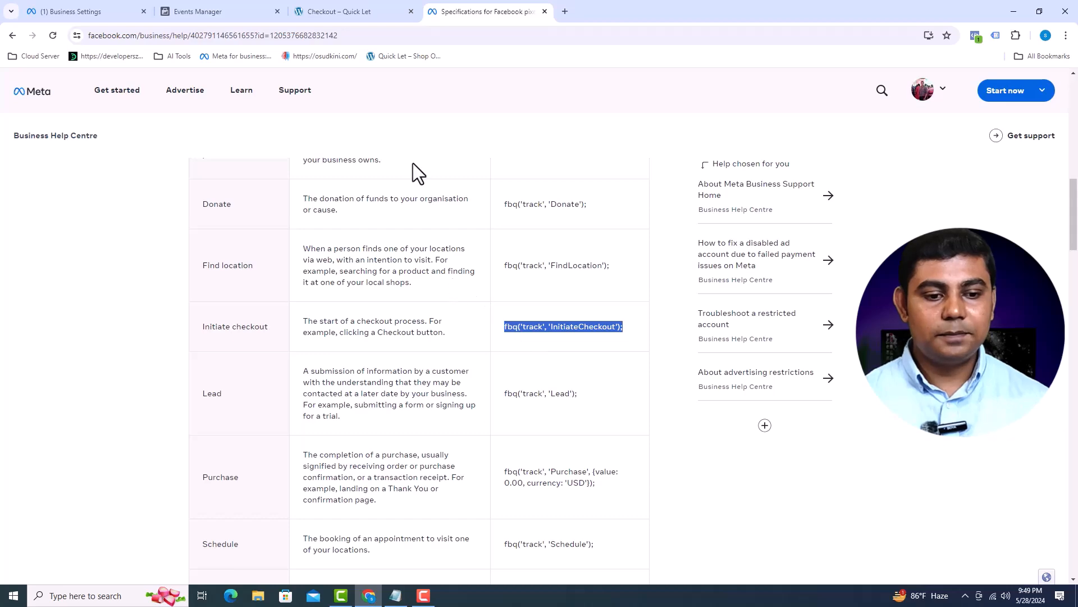
# Confirm the Purchase event on the order confirmation page, and finish the setup after reviewing all added events.
pyautogui.click(346, 2)
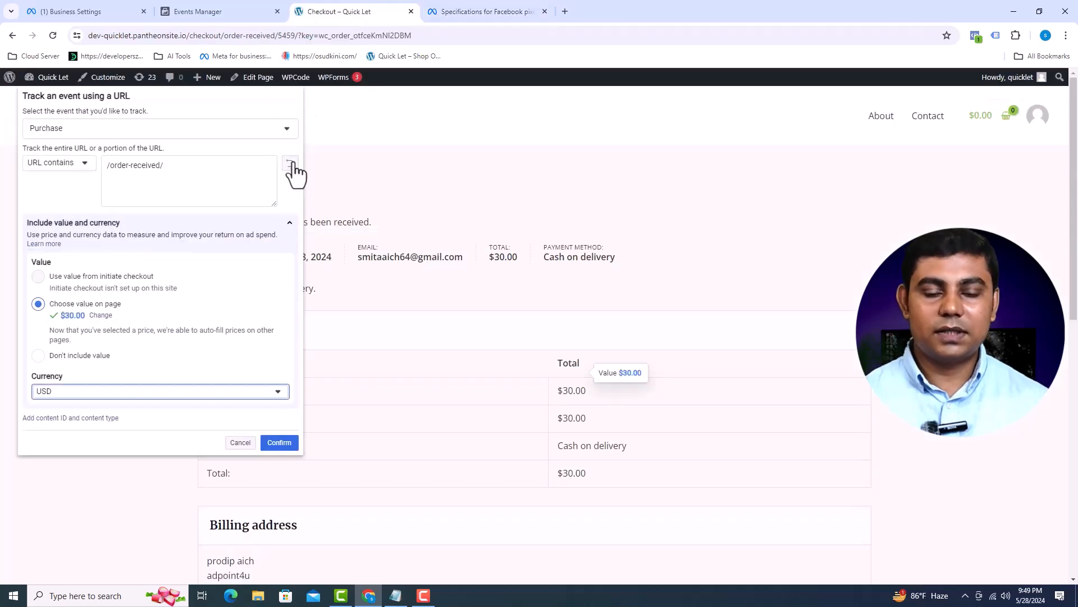
pyautogui.click(279, 442)
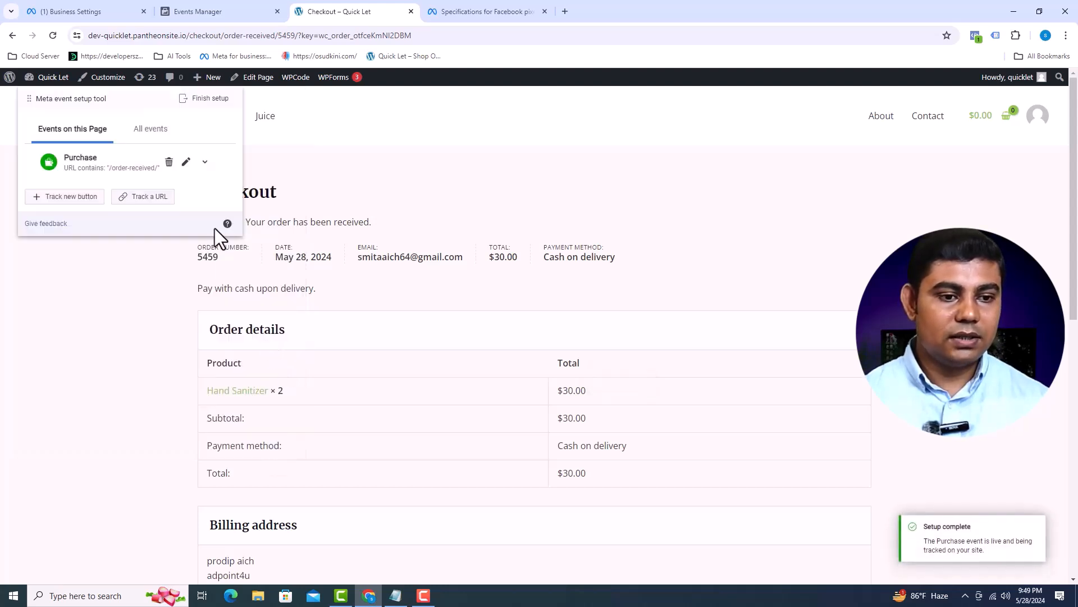
pyautogui.click(148, 131)
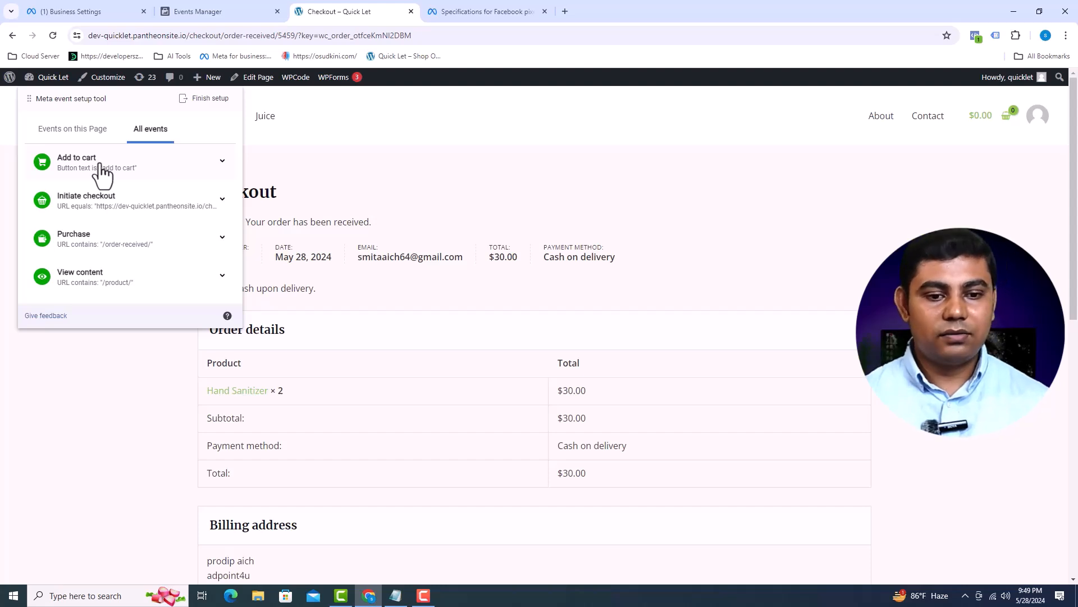
pyautogui.click(205, 98)
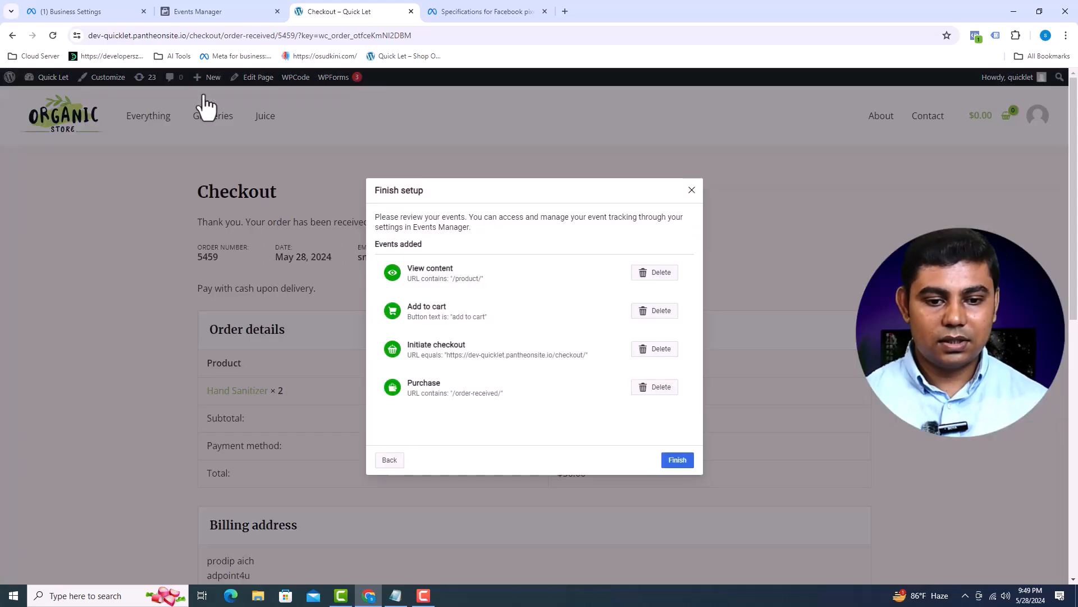
pyautogui.click(677, 460)
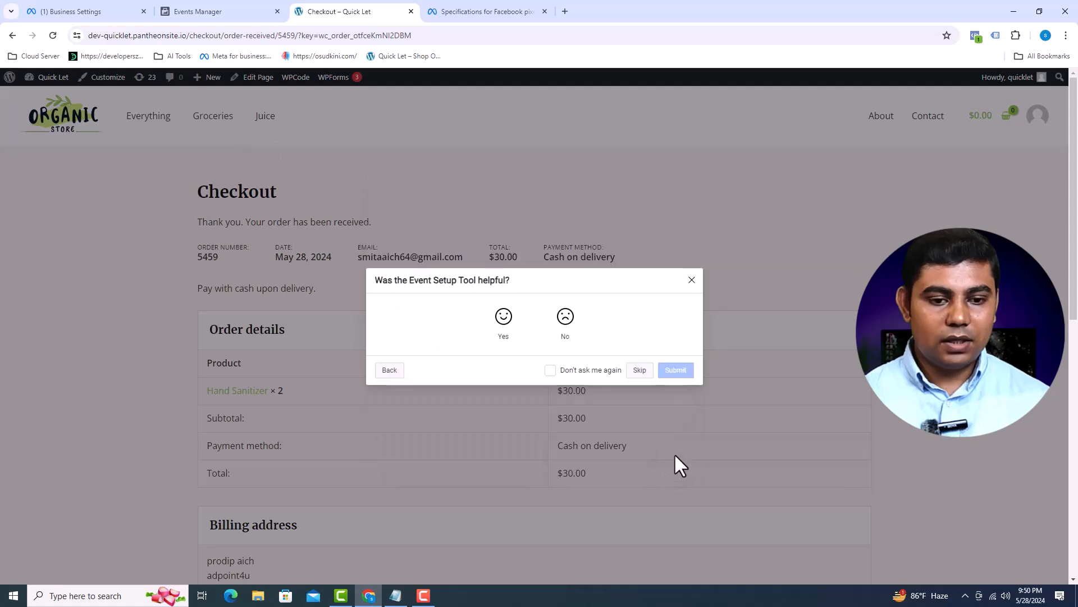
# Rate the Event Setup Tool as helpful, submit the feedback and close the survey.
pyautogui.click(582, 370)
pyautogui.click(581, 369)
pyautogui.click(504, 319)
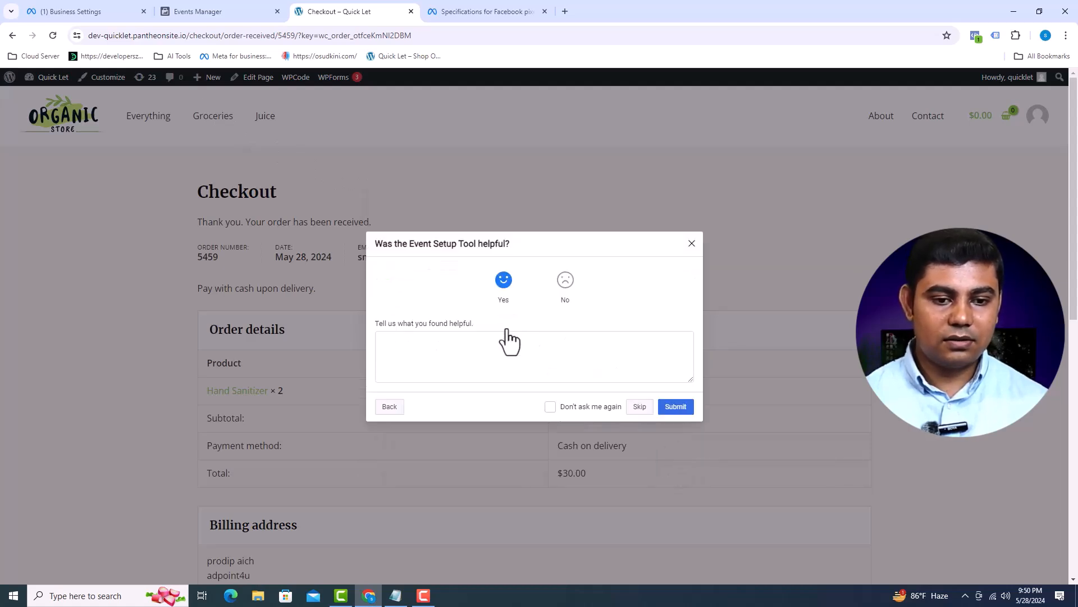
pyautogui.click(676, 407)
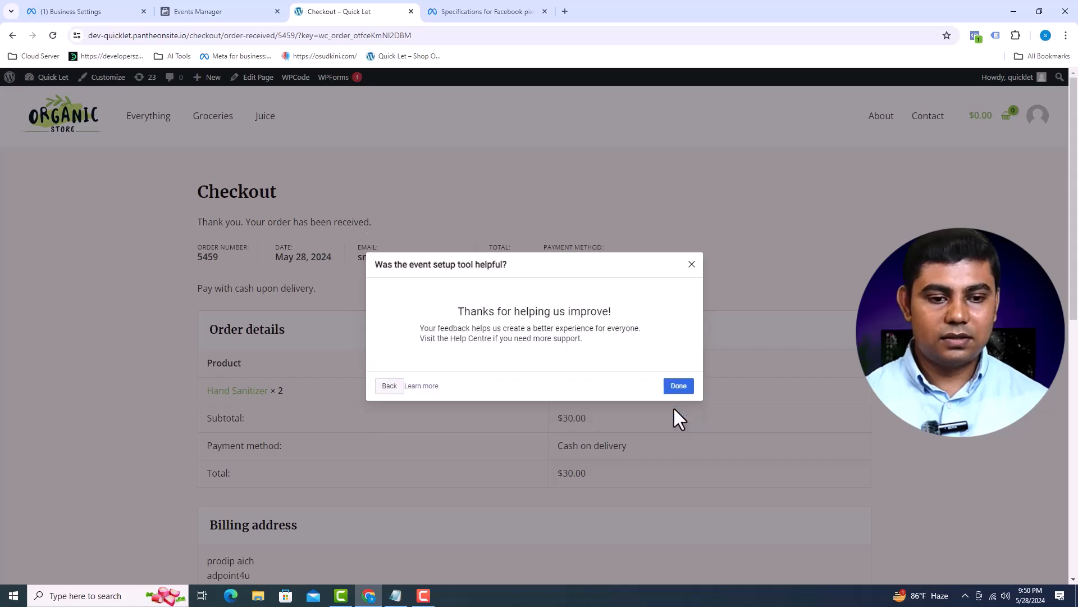
pyautogui.click(678, 386)
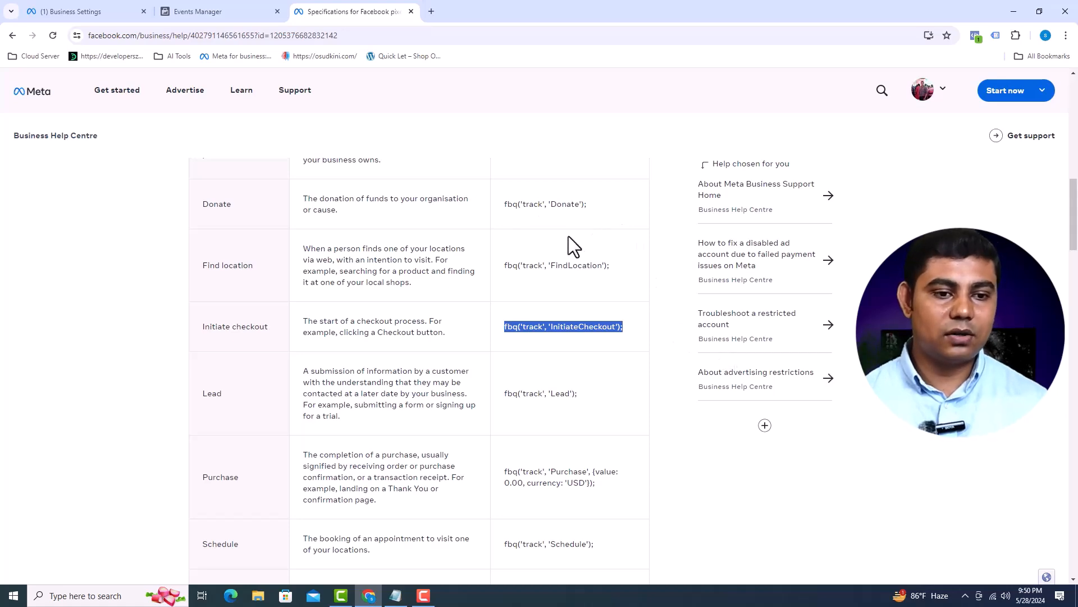
# Return to Events Manager and open the event testing page for the Udemy course pixel.
pyautogui.click(216, 14)
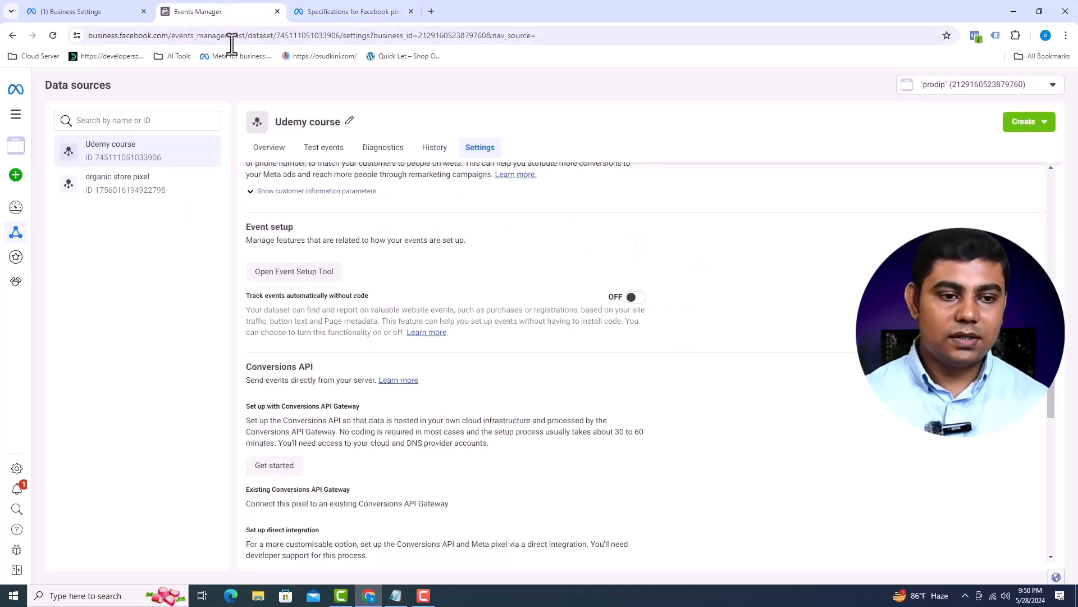
pyautogui.click(274, 151)
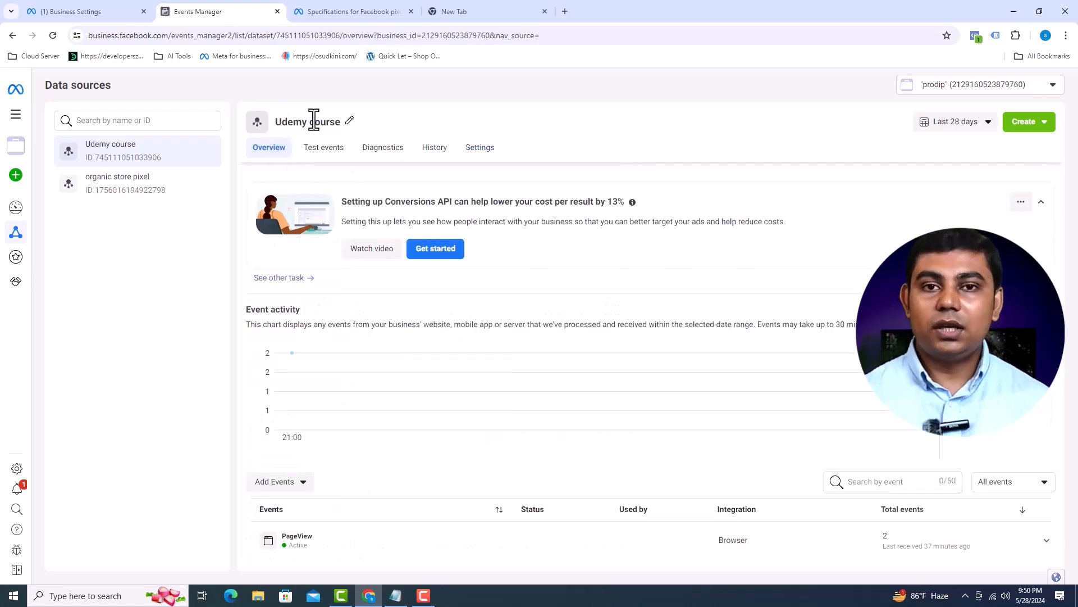
pyautogui.click(325, 150)
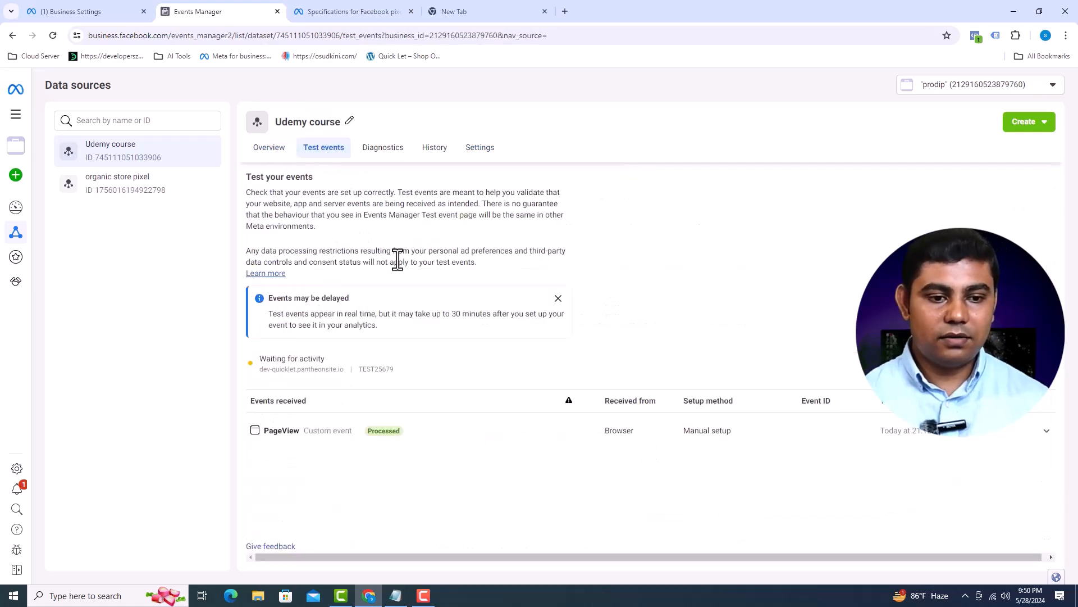
# Load the bookmarked Quick Let shop in the new browser tab and close the help centre page.
pyautogui.click(447, 11)
pyautogui.click(400, 57)
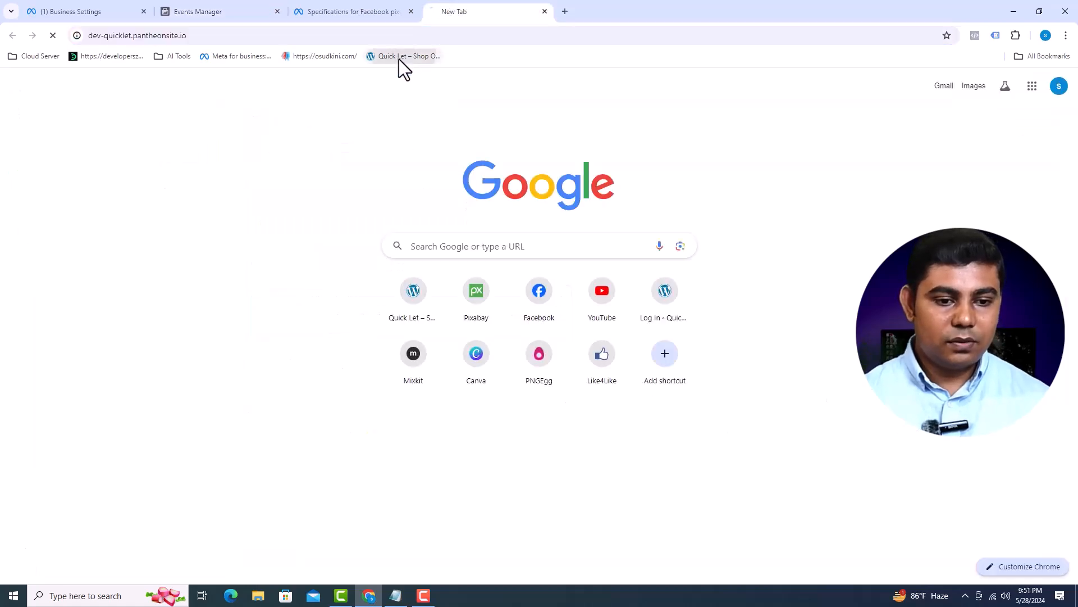
pyautogui.click(400, 13)
pyautogui.click(411, 11)
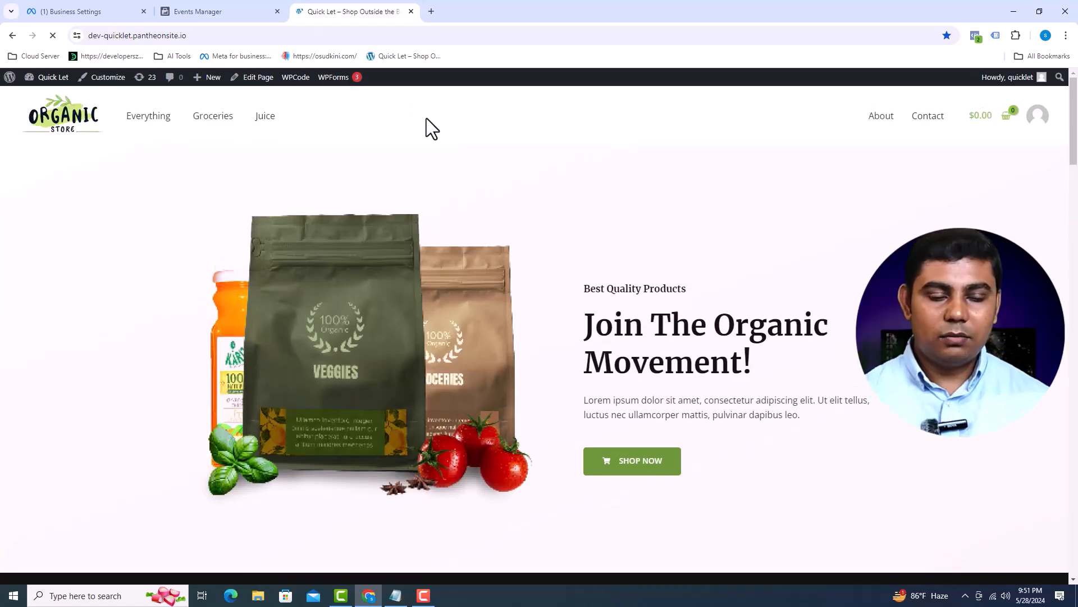
# Browse the Quick Let home page, and check in Events Manager which test events it sends.
pyautogui.scroll(-6, 421, 152)
pyautogui.scroll(-5, 419, 148)
pyautogui.scroll(11, 419, 148)
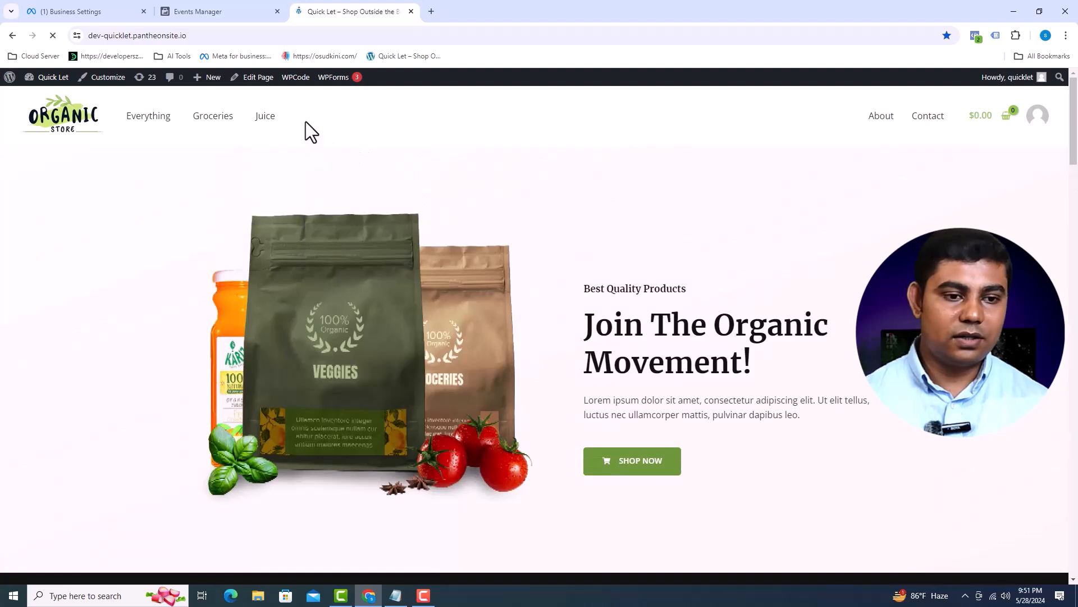
pyautogui.click(240, 19)
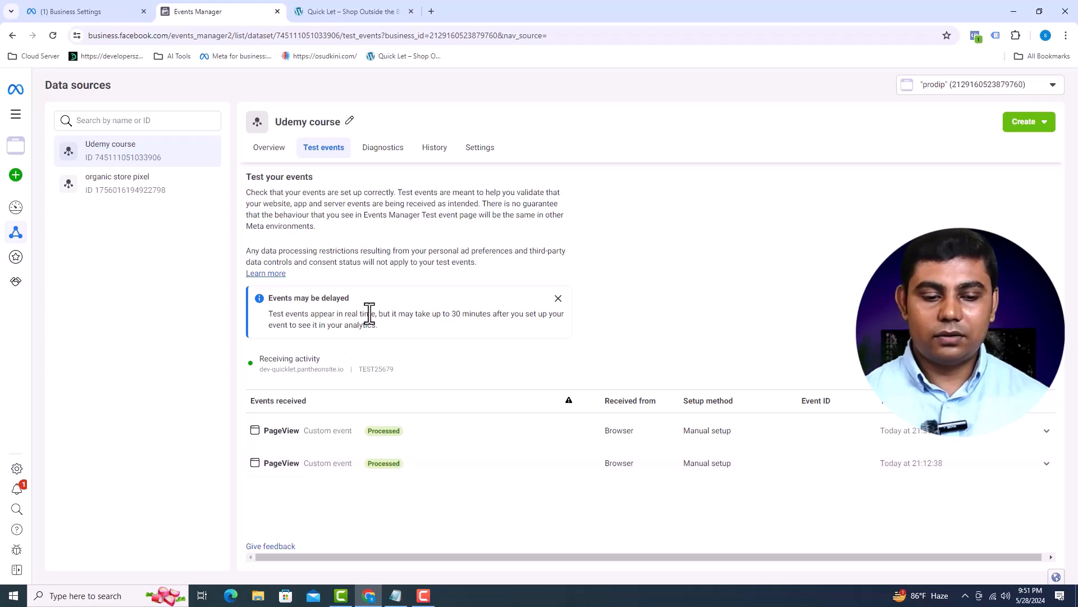
# Open the Hand Sanitizer product page from the shop's home page and look through it to trigger View content.
pyautogui.click(354, 17)
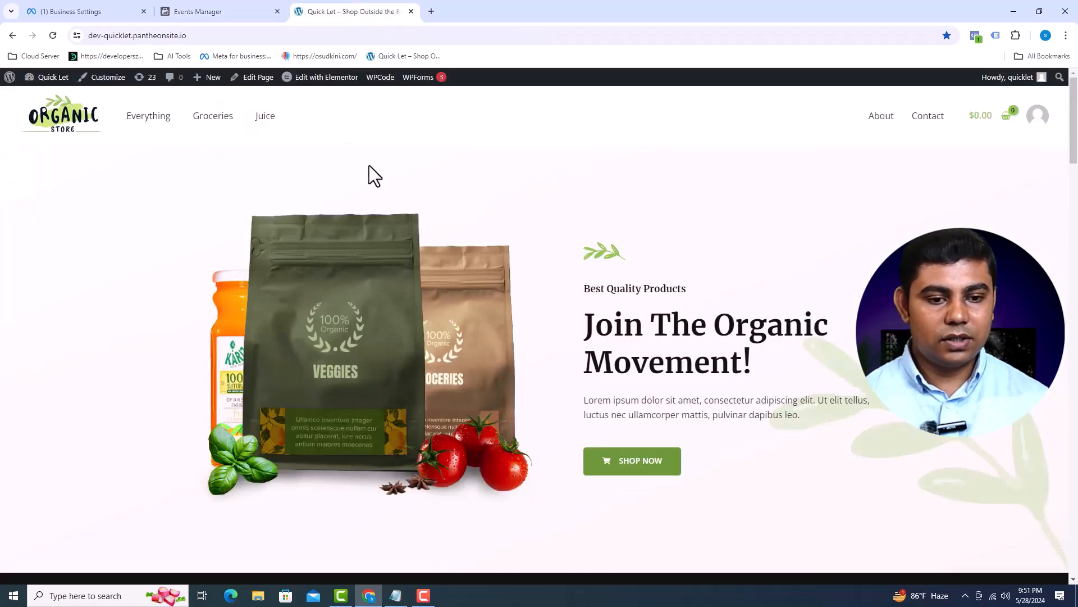
pyautogui.scroll(-10, 369, 168)
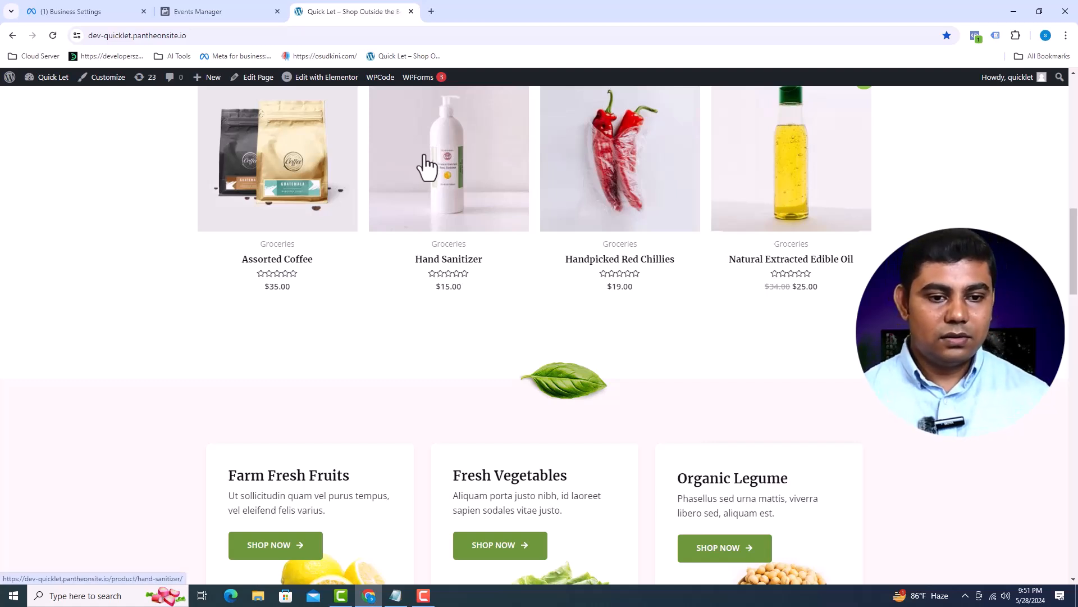
pyautogui.click(427, 164)
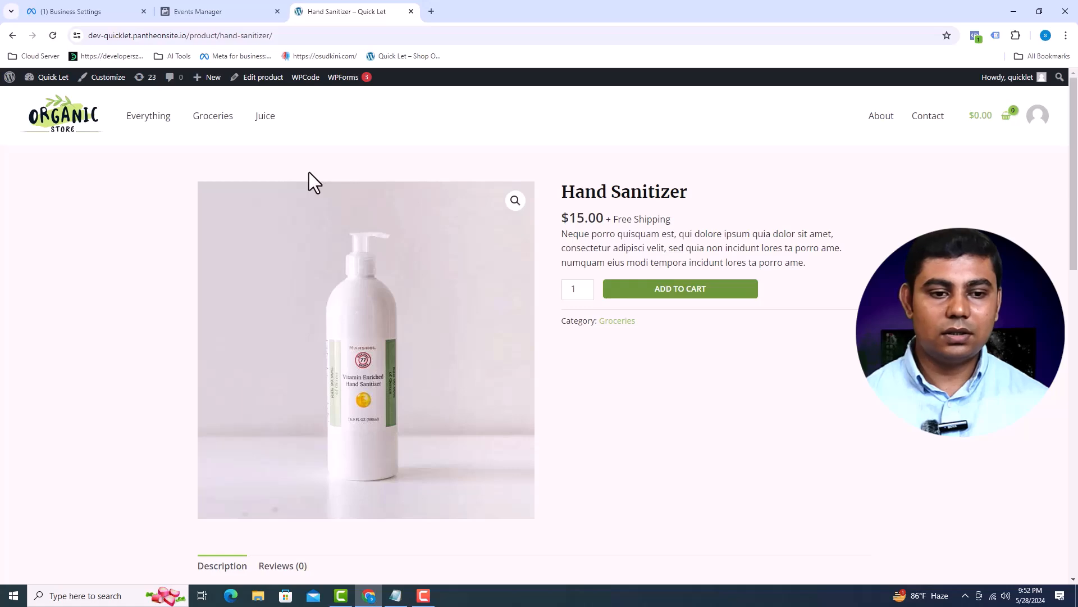
pyautogui.scroll(-5, 309, 174)
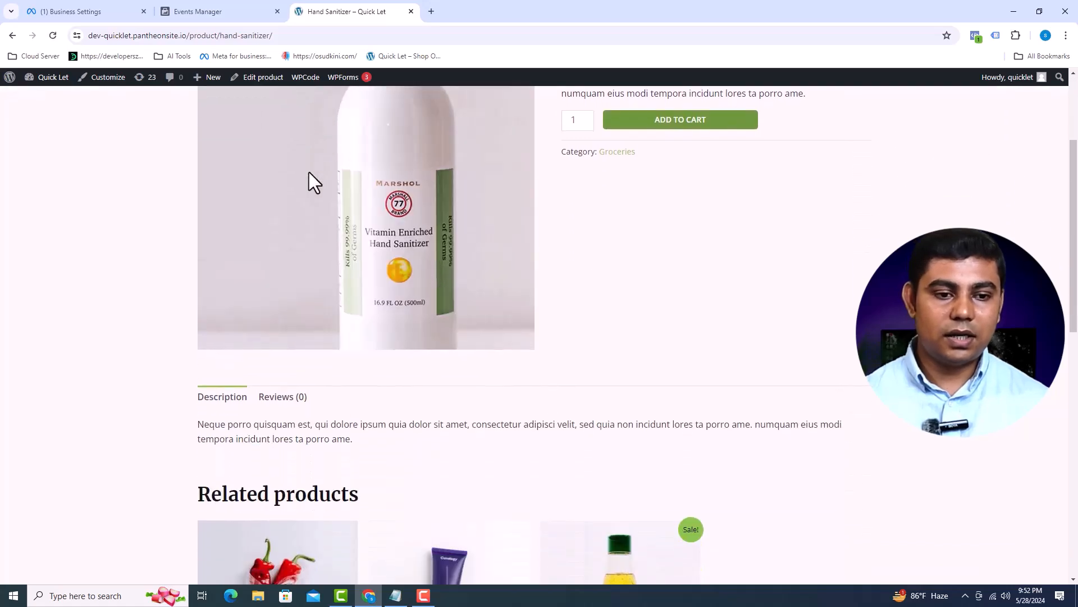
pyautogui.scroll(5, 309, 172)
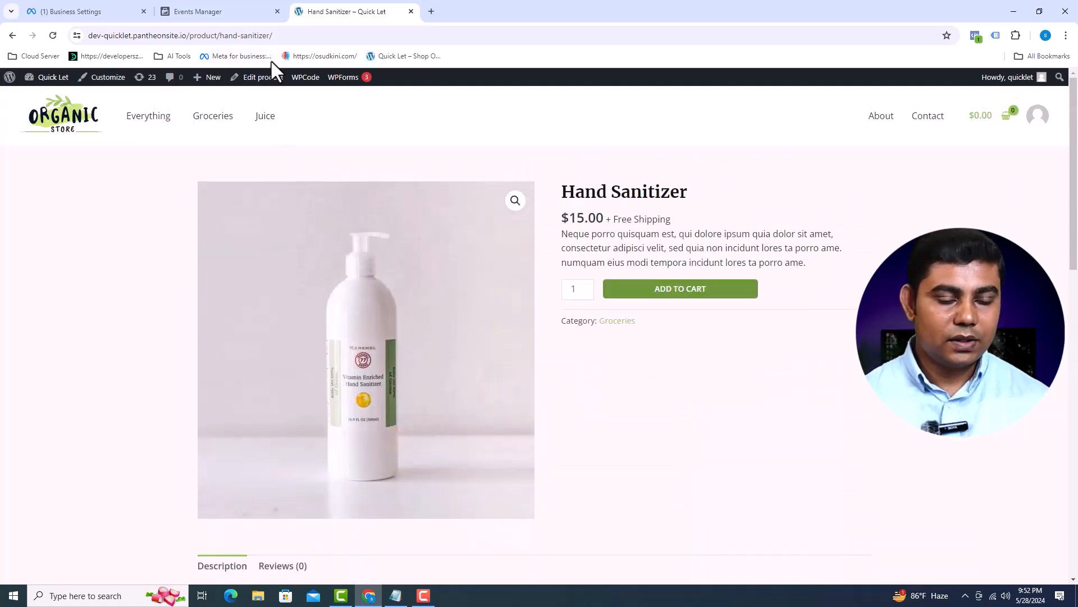
# Examine the details of the View content event among the received test events.
pyautogui.click(247, 13)
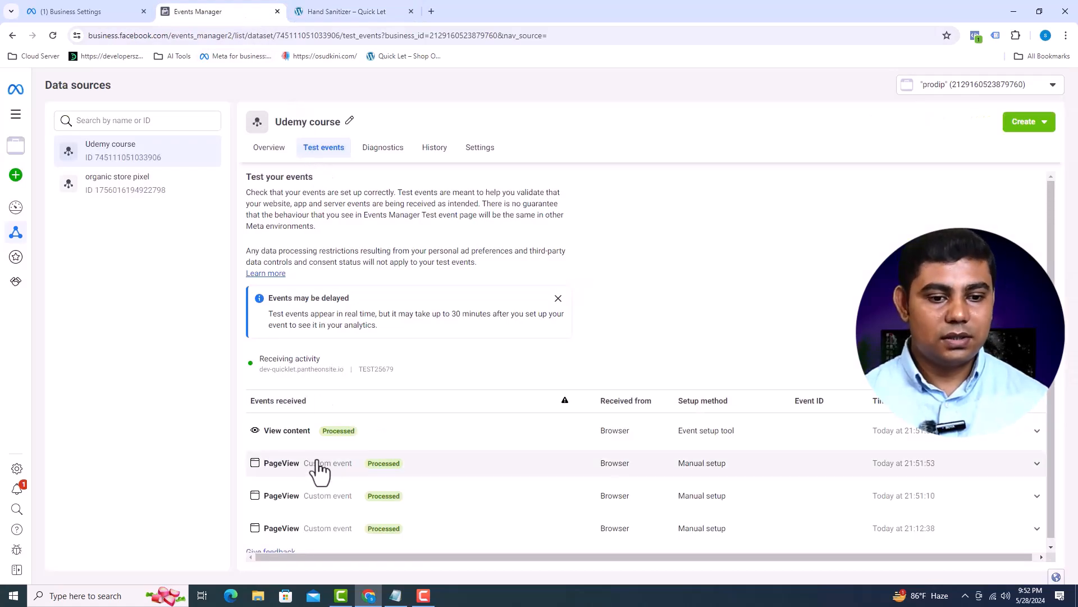
pyautogui.scroll(-1, 314, 466)
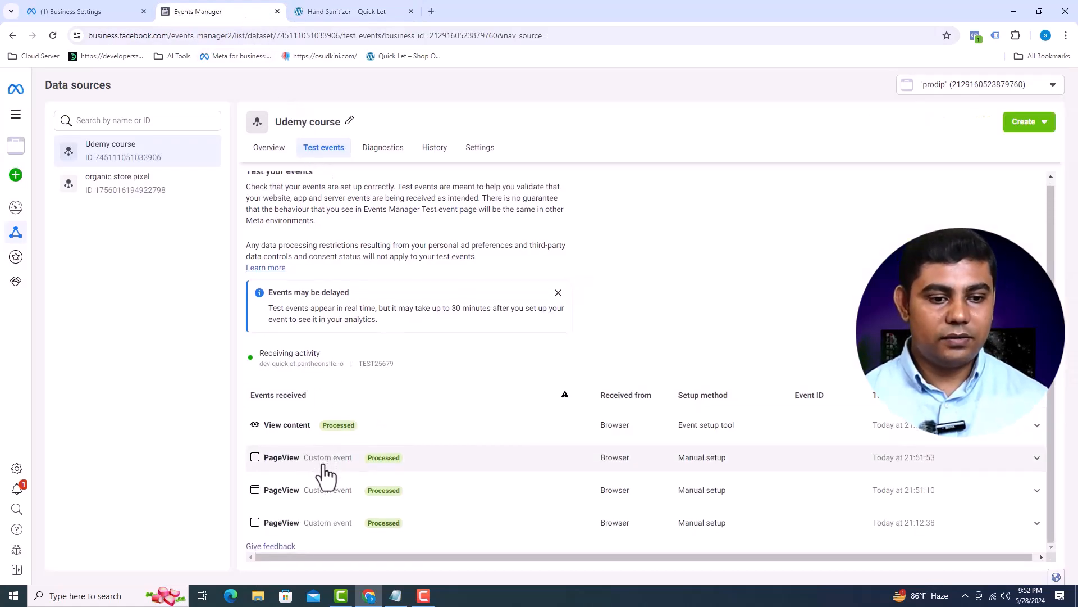
pyautogui.click(311, 432)
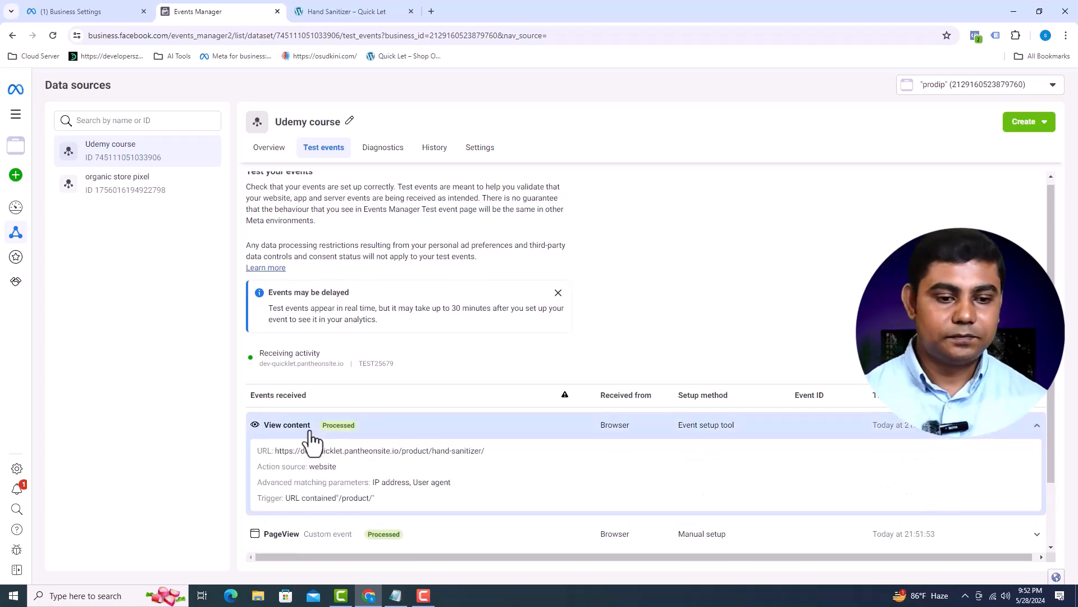
pyautogui.click(313, 433)
# Add one Hand Sanitizer to the cart in the shop and check the test events for Add to cart.
pyautogui.click(342, 12)
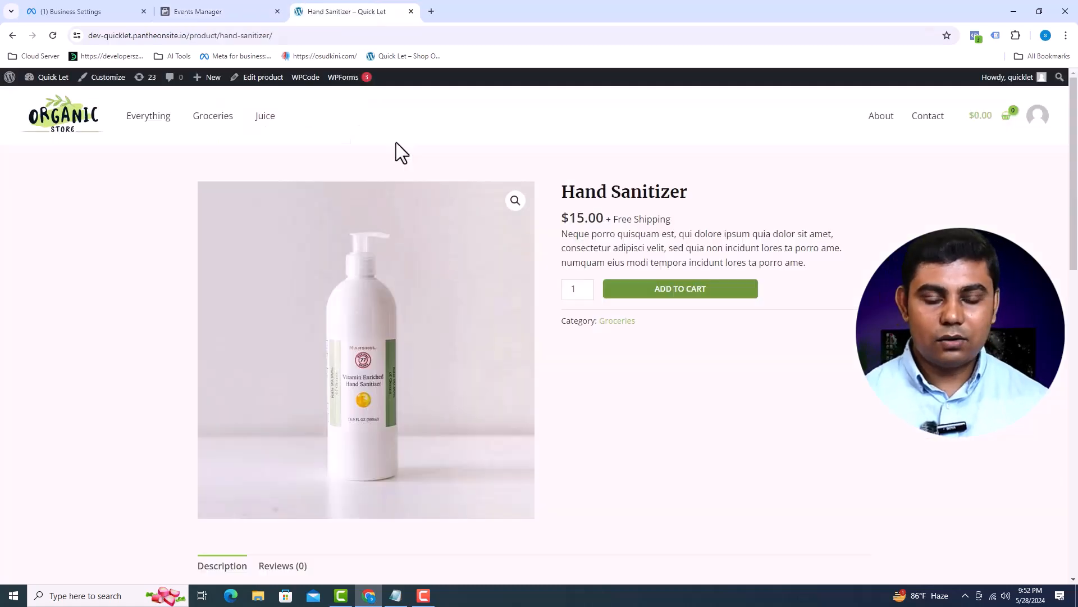
pyautogui.click(626, 291)
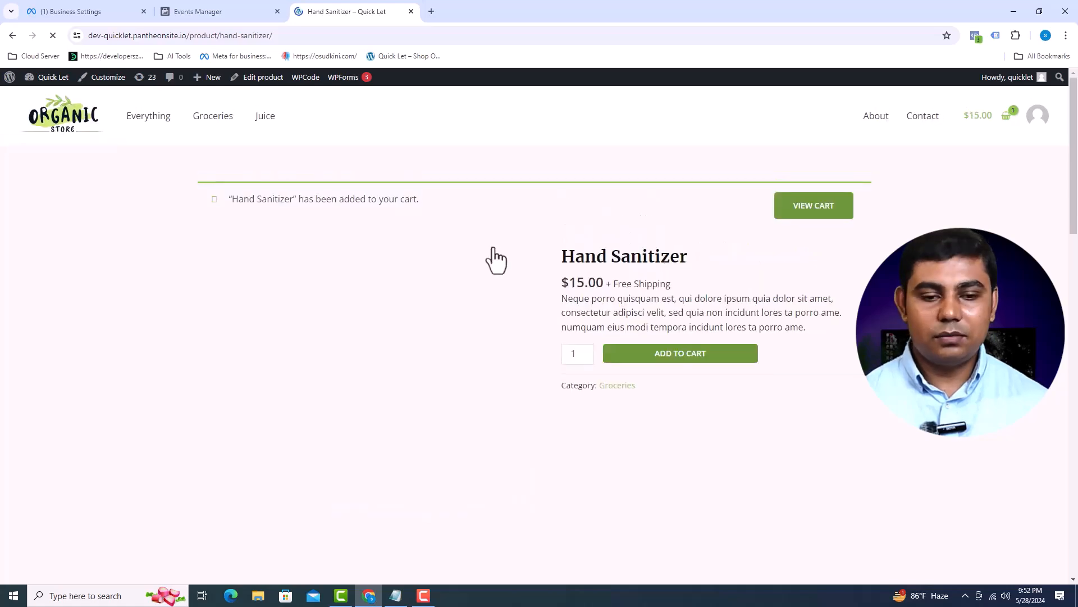
pyautogui.click(210, 3)
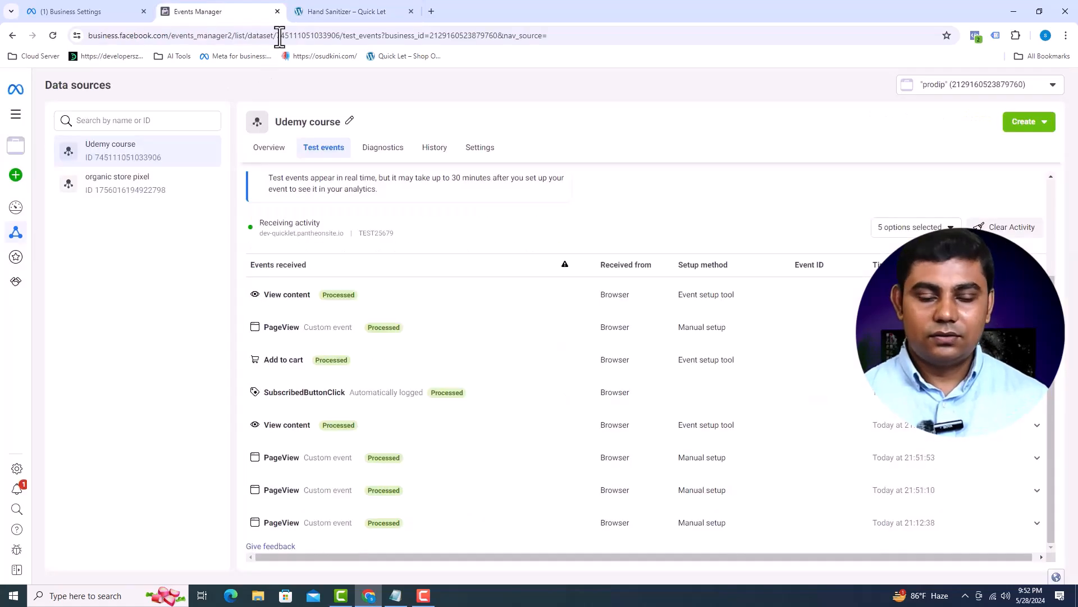
# View the shop's cart and proceed to checkout with the Hand Sanitizer.
pyautogui.click(334, 12)
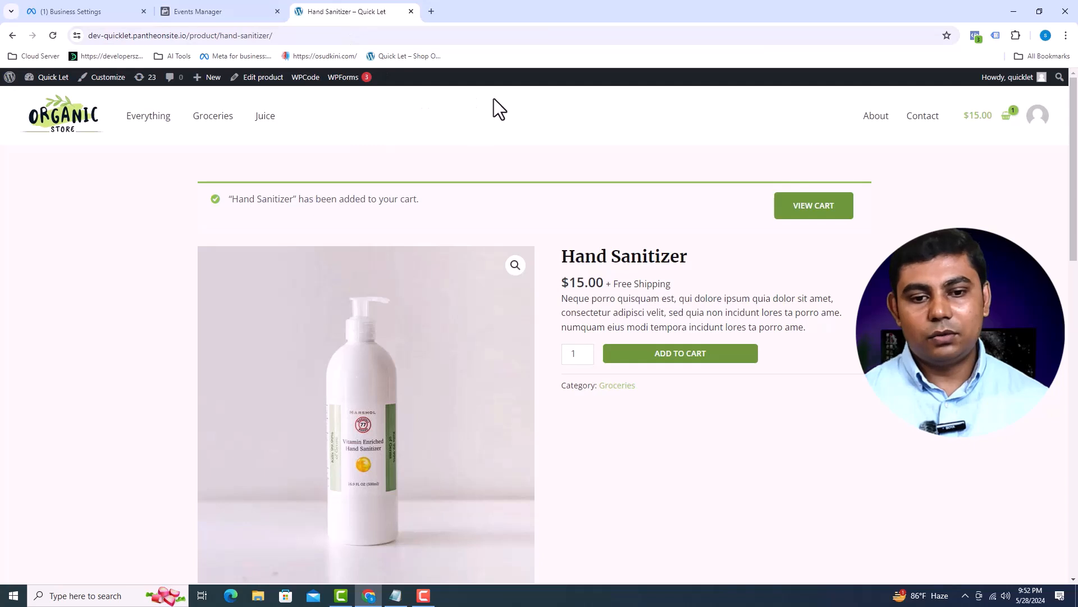
pyautogui.click(823, 211)
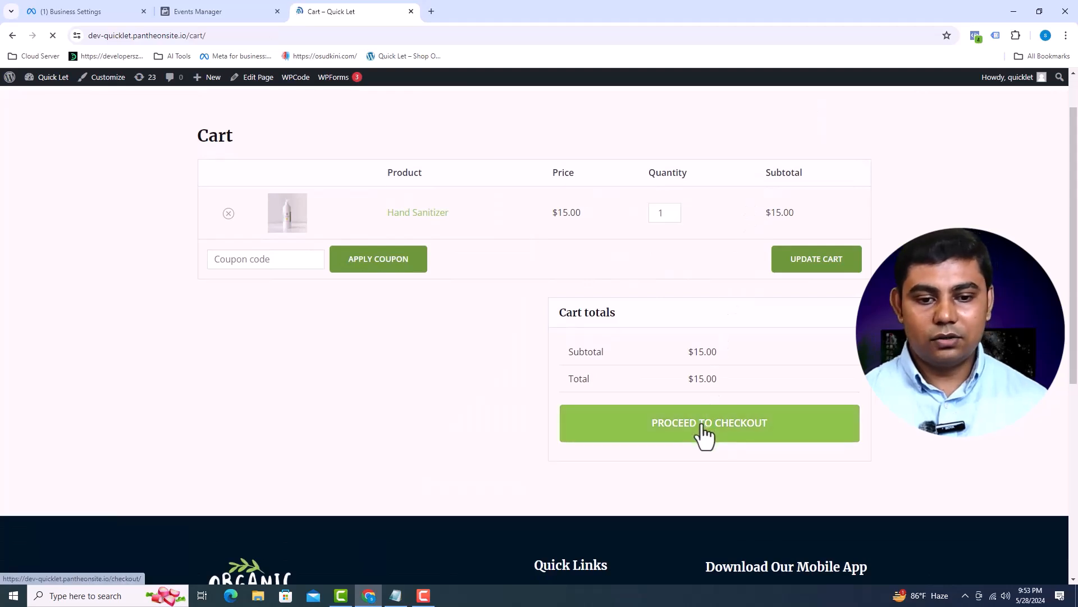
pyautogui.click(703, 427)
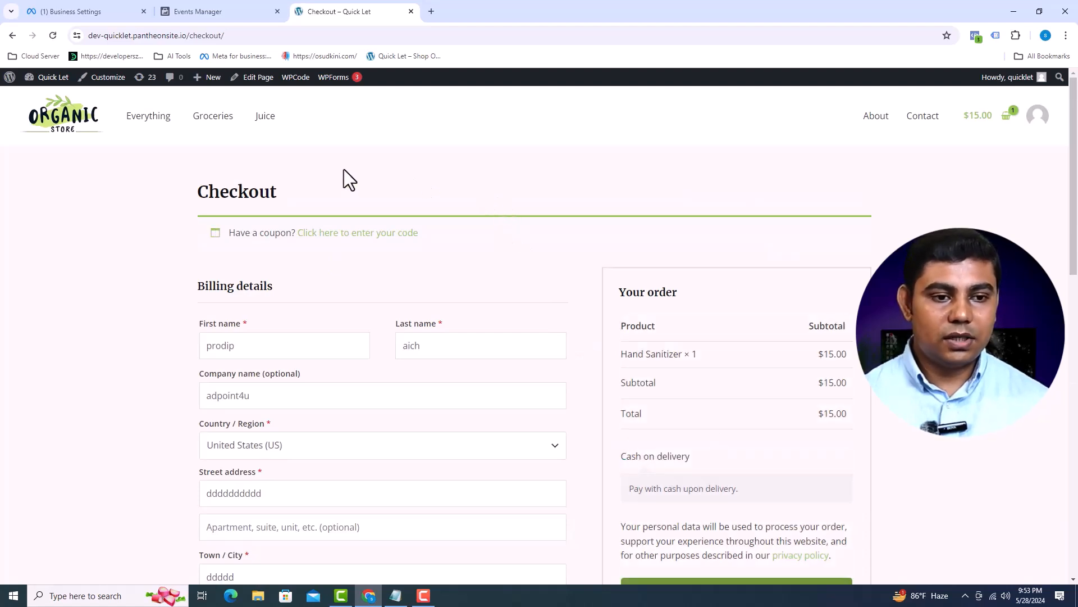
# Check the Initiate checkout entry among the received test events in Events Manager.
pyautogui.click(237, 10)
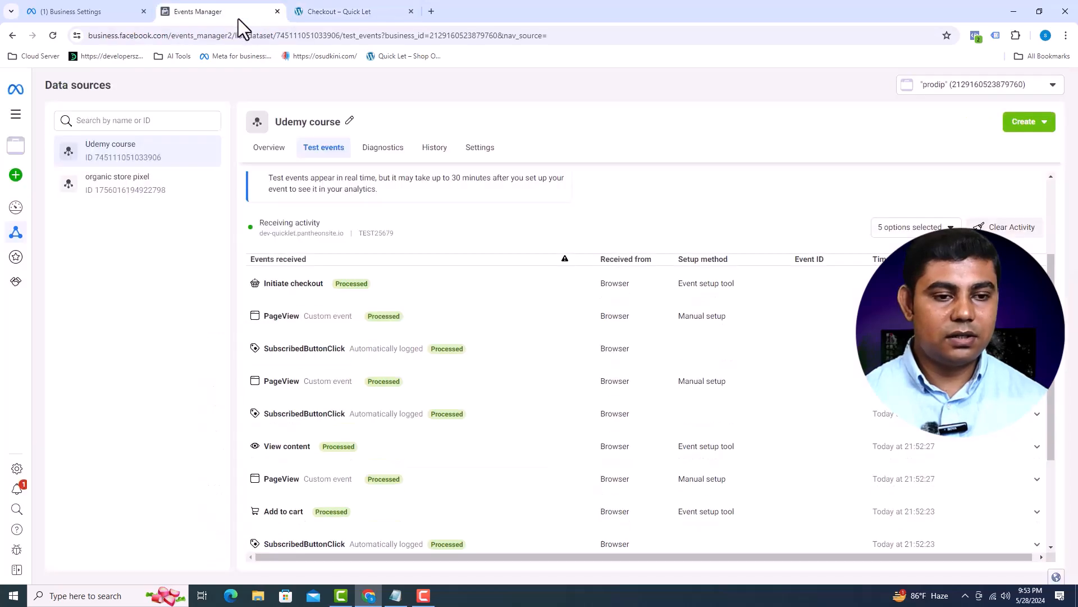
pyautogui.click(290, 285)
pyautogui.click(297, 289)
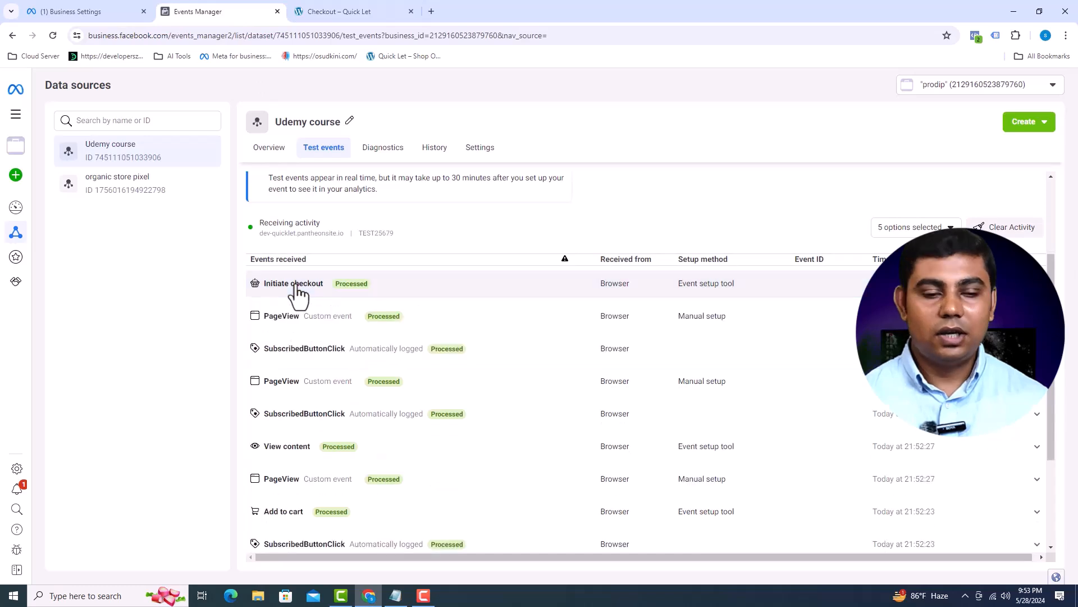
# Place the cash-on-delivery order for the Hand Sanitizer with the prefilled billing details.
pyautogui.click(376, 15)
pyautogui.scroll(-6, 375, 200)
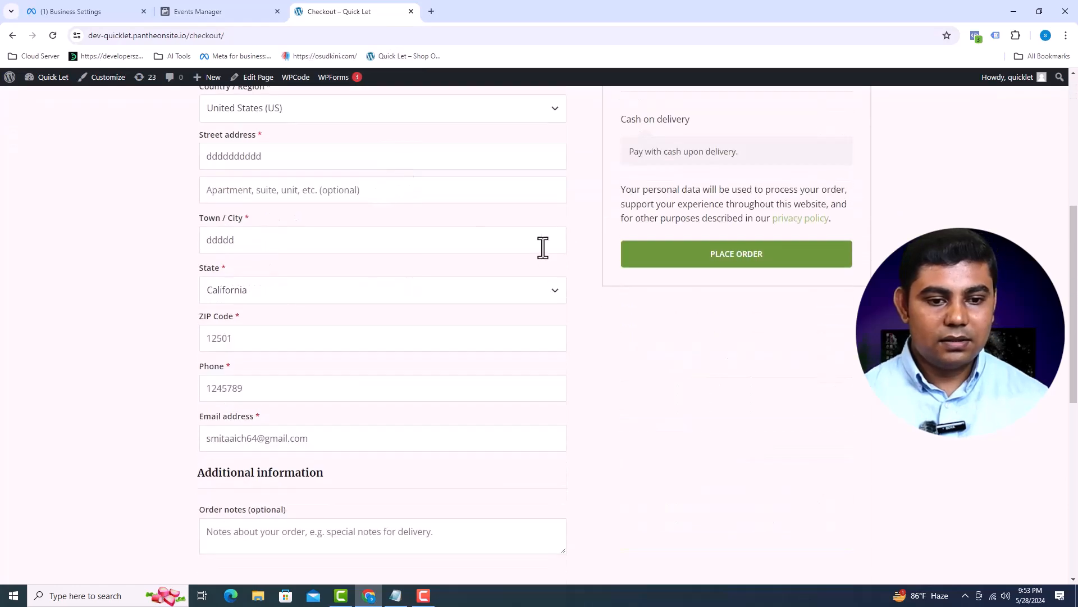
pyautogui.click(653, 264)
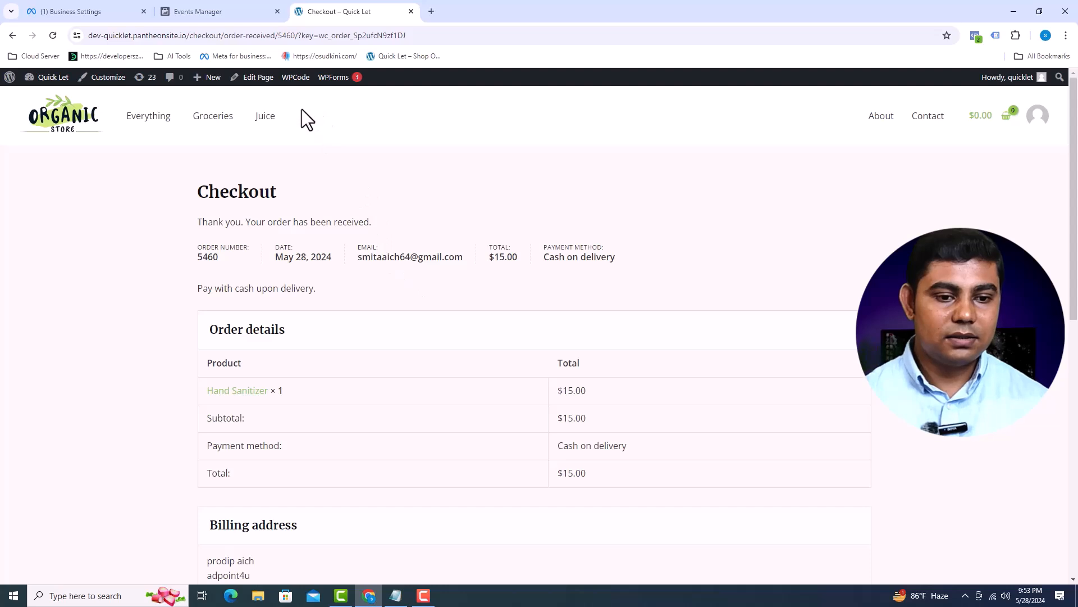
# Examine the Purchase test event's value and currency parameters, and review the full list of received events.
pyautogui.click(241, 18)
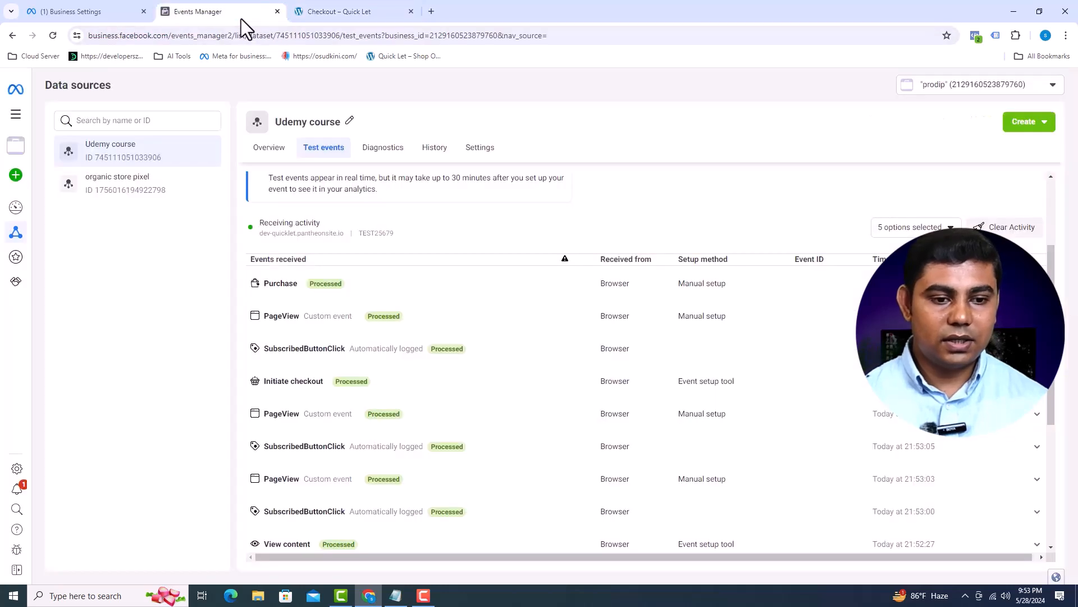
pyautogui.click(302, 288)
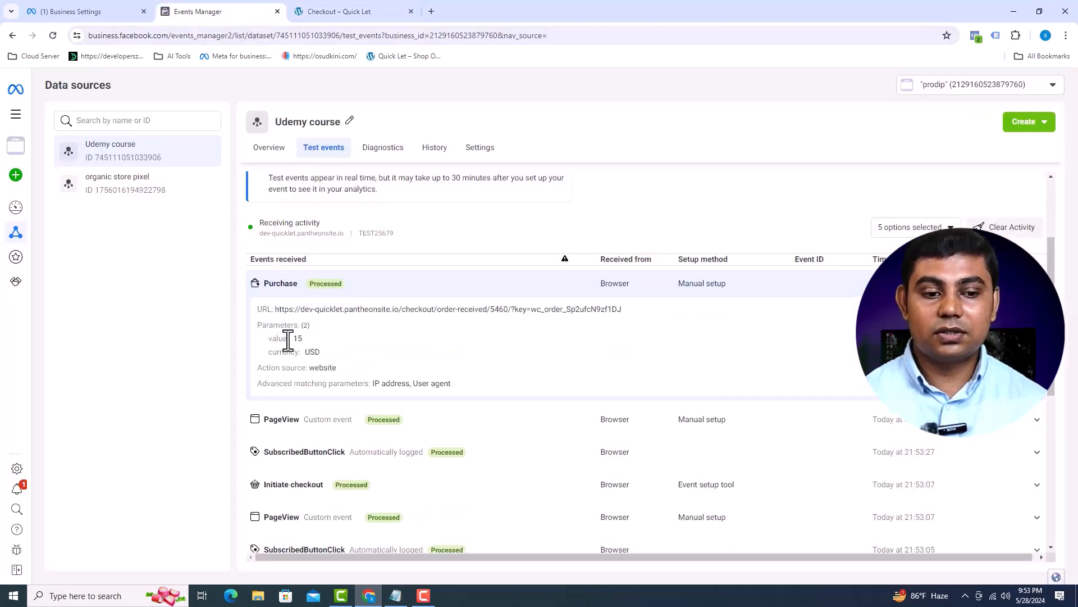
pyautogui.moveTo(306, 340); pyautogui.dragTo(270, 339)
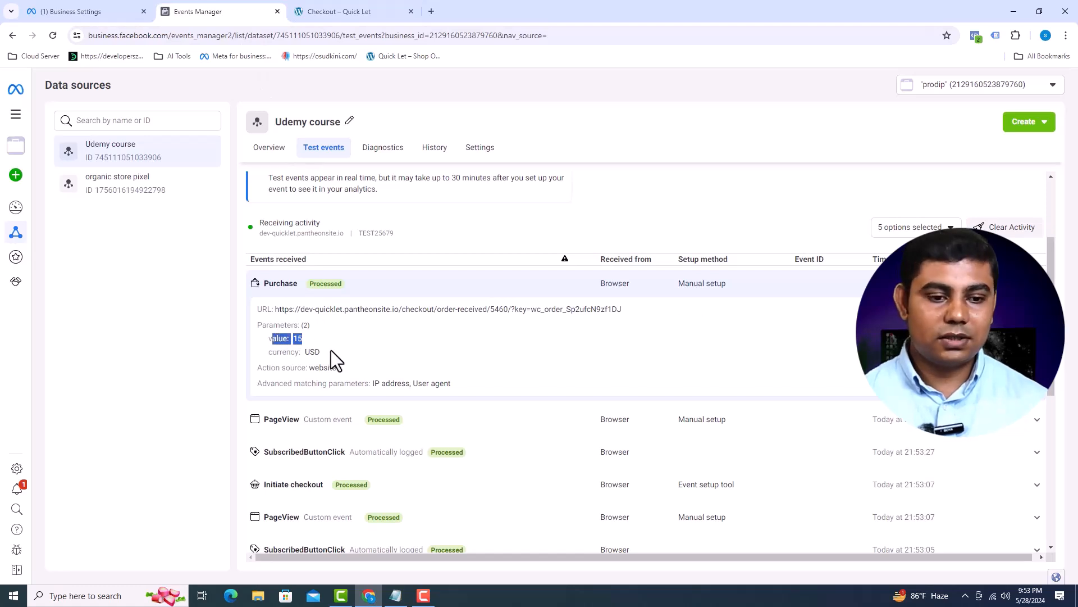
pyautogui.click(354, 349)
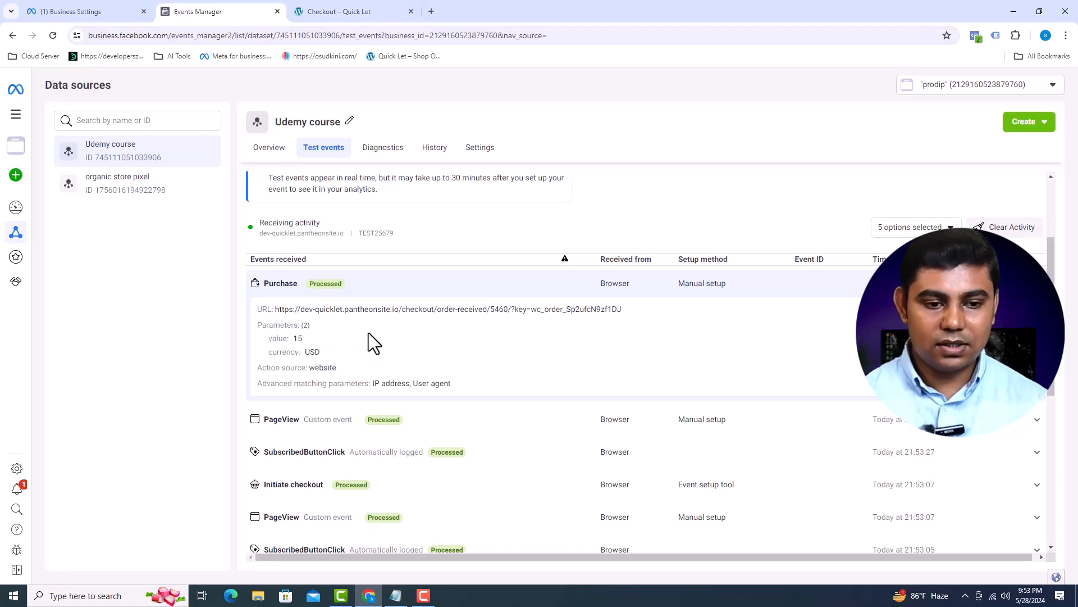
pyautogui.click(371, 294)
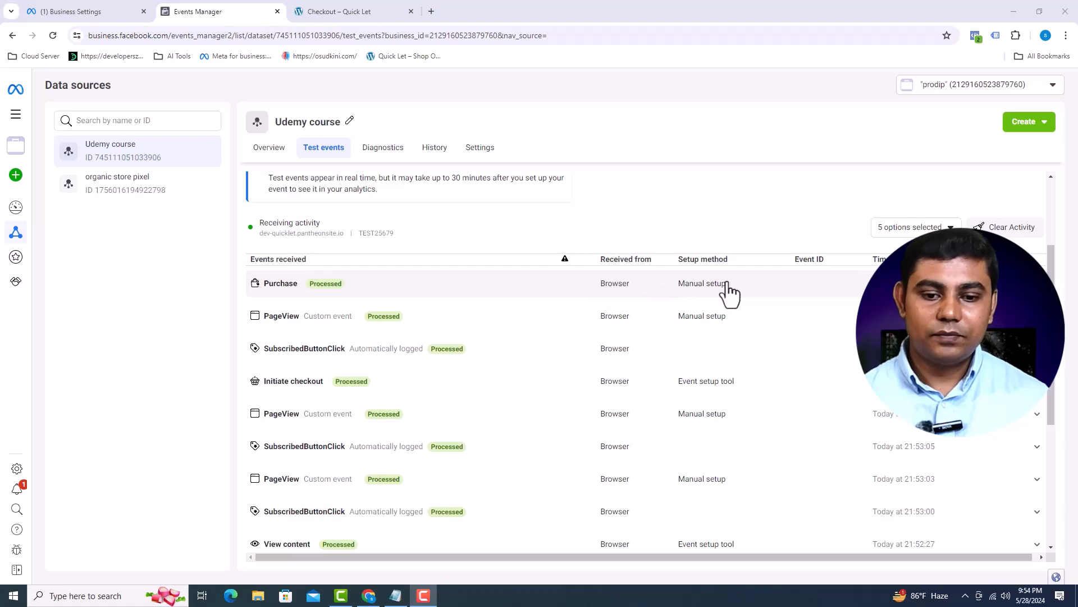
pyautogui.scroll(-4, 605, 370)
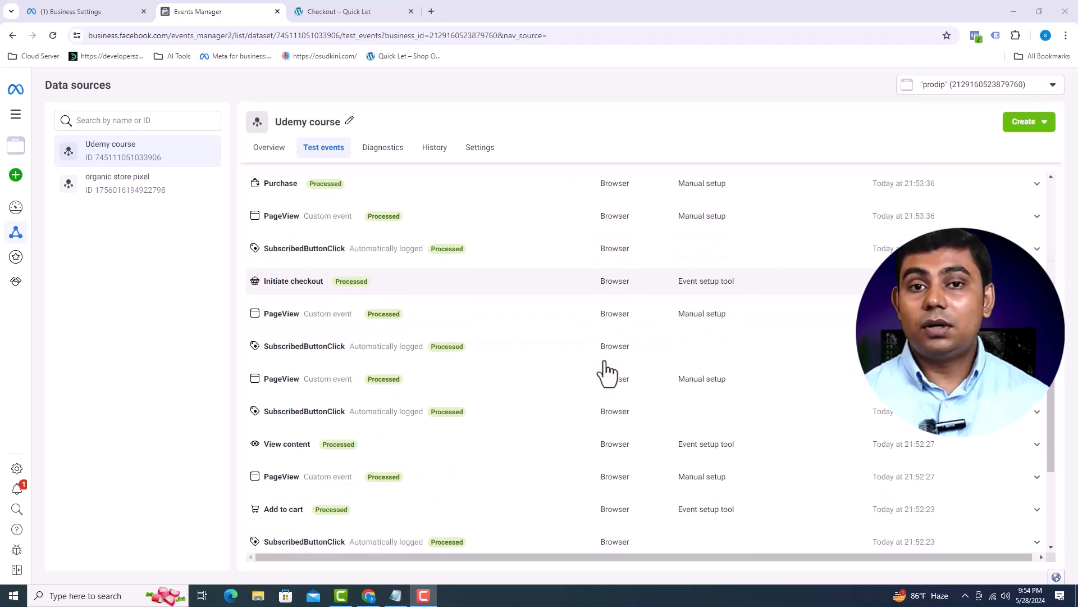
pyautogui.scroll(5, 606, 369)
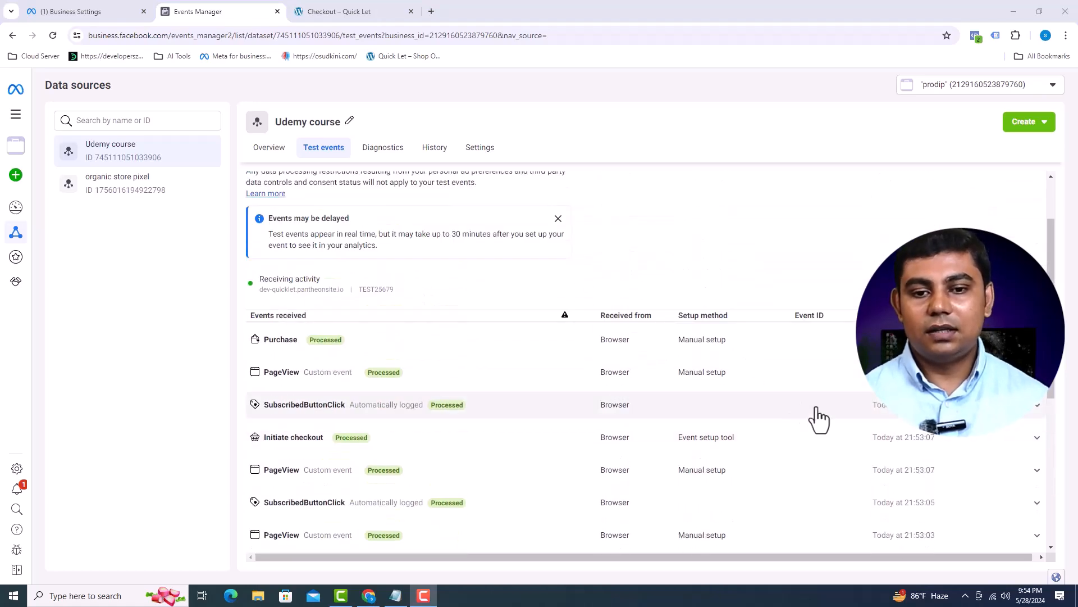
# Check the pixels and events that Meta Pixel Helper detects on the shop's order confirmation page.
pyautogui.hotkey('ctrl', 'Tab')
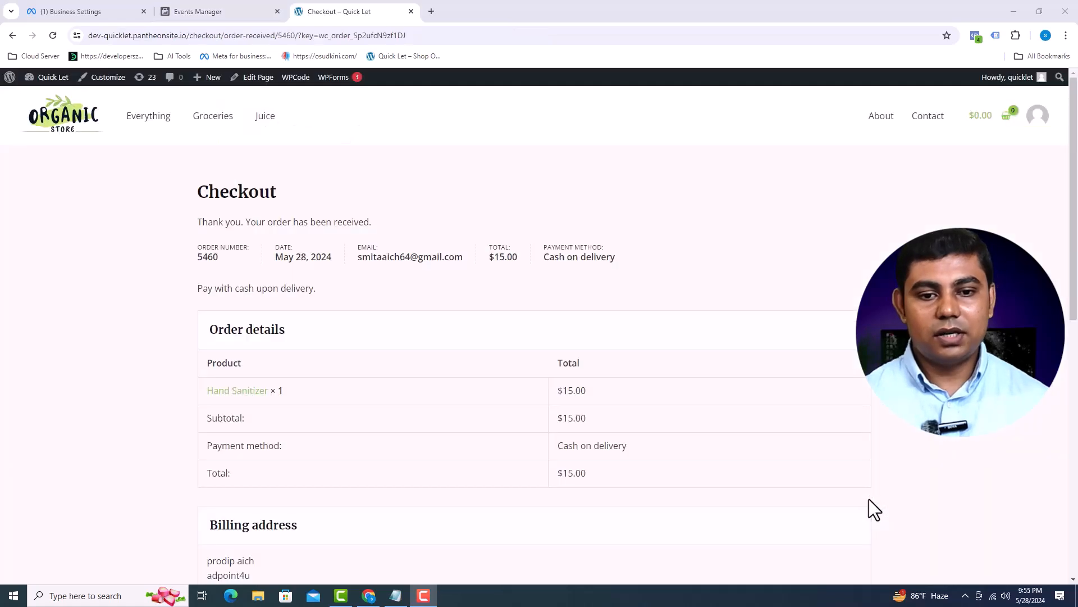
pyautogui.click(975, 36)
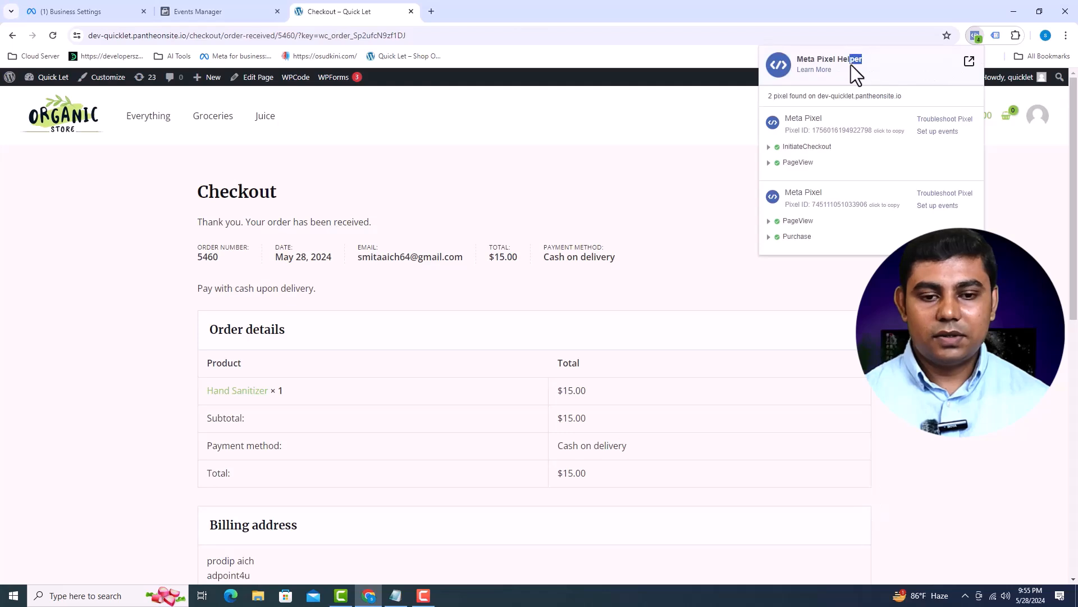
pyautogui.moveTo(852, 65); pyautogui.dragTo(800, 63)
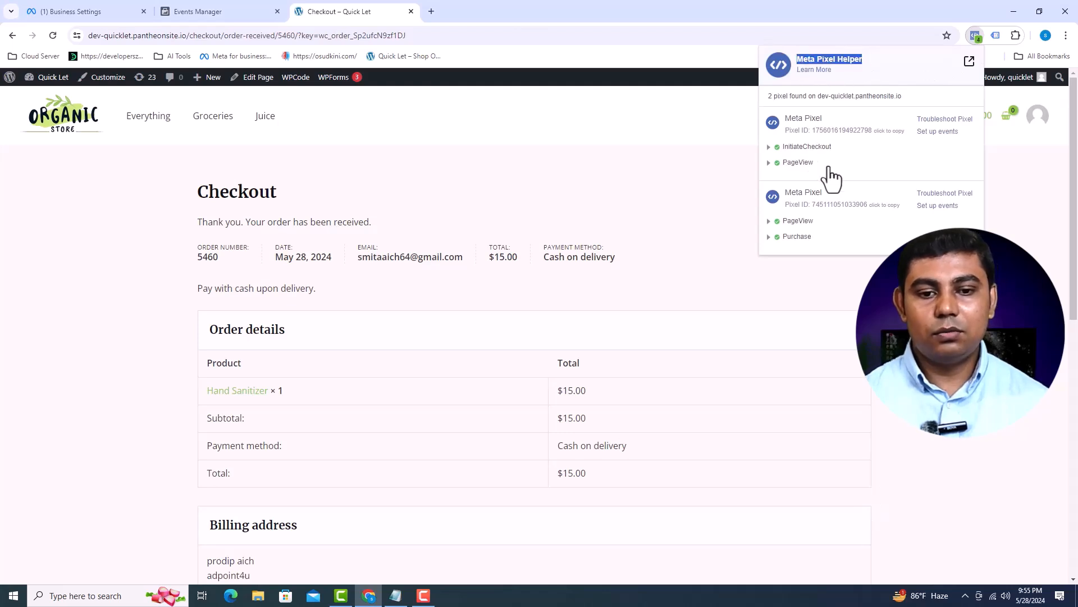
pyautogui.click(710, 236)
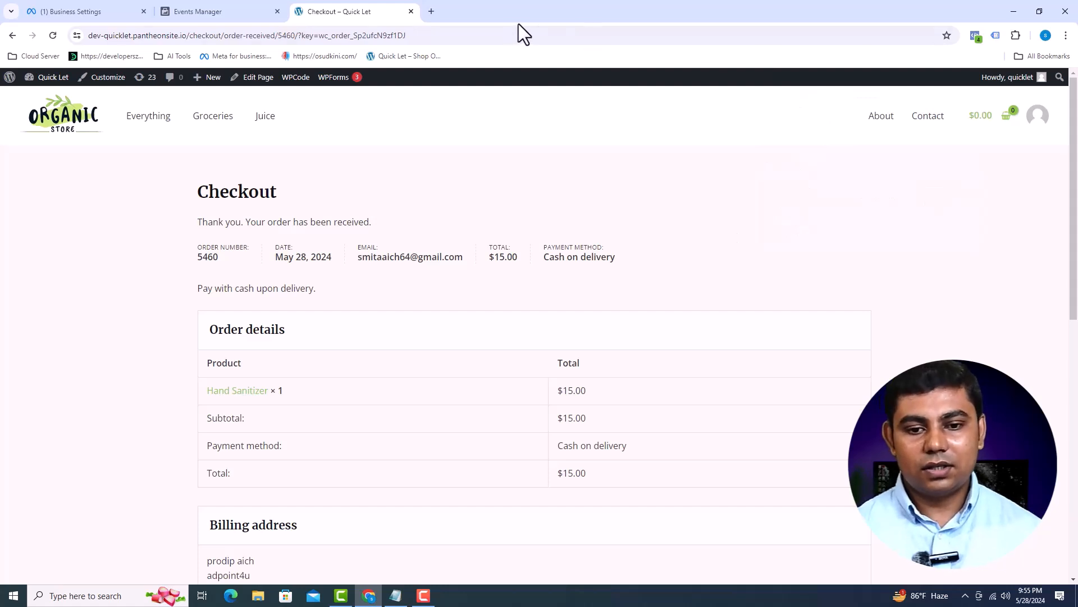
# Open the Chrome Web Store from the browser's extension options and search it for "meta pixel helper".
pyautogui.click(1066, 36)
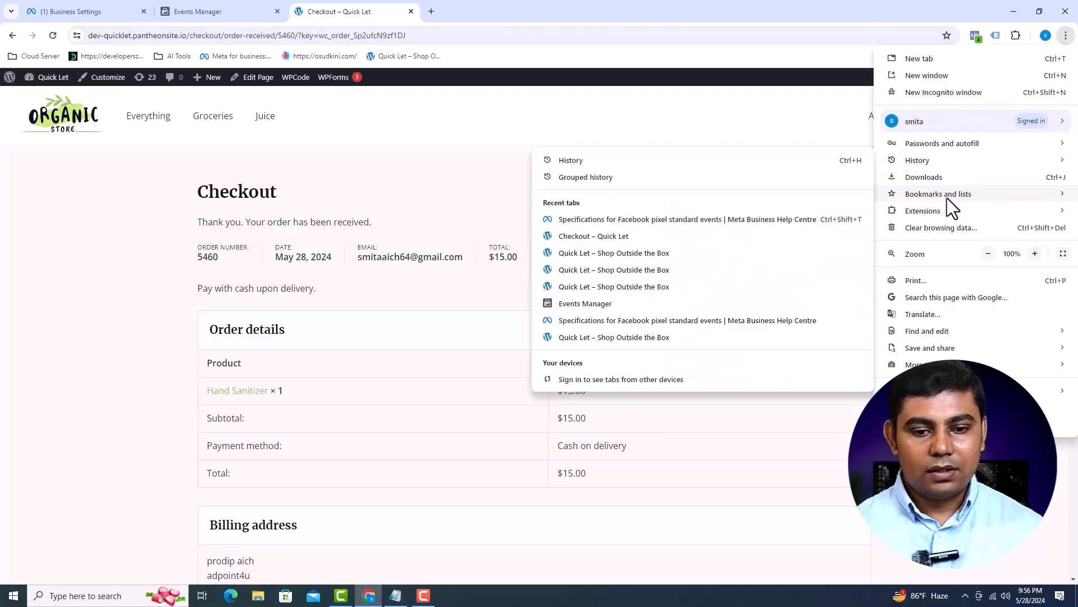
pyautogui.moveTo(935, 210)
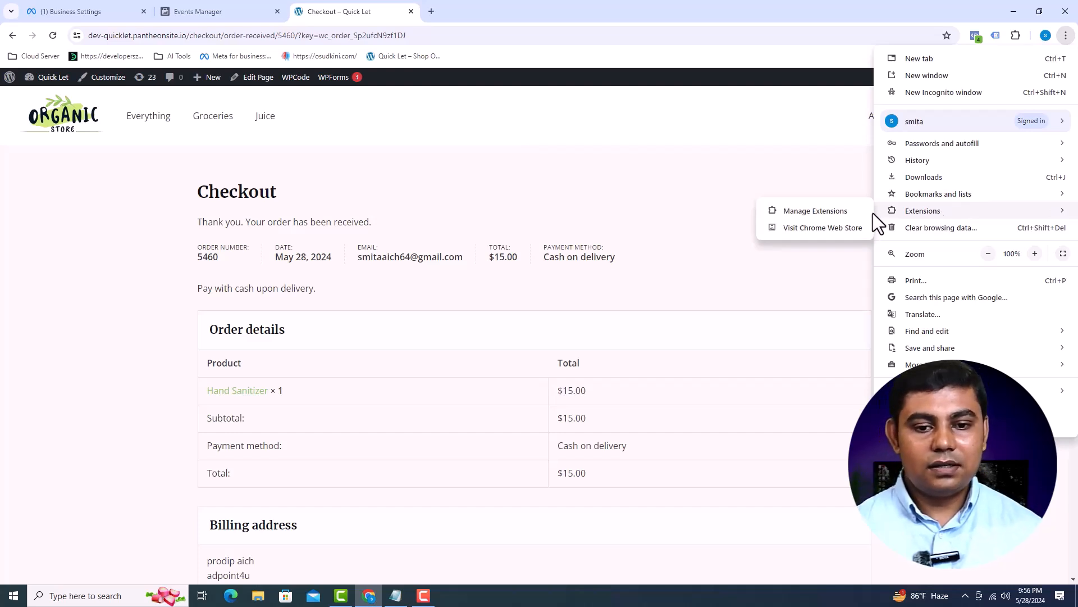
pyautogui.click(833, 226)
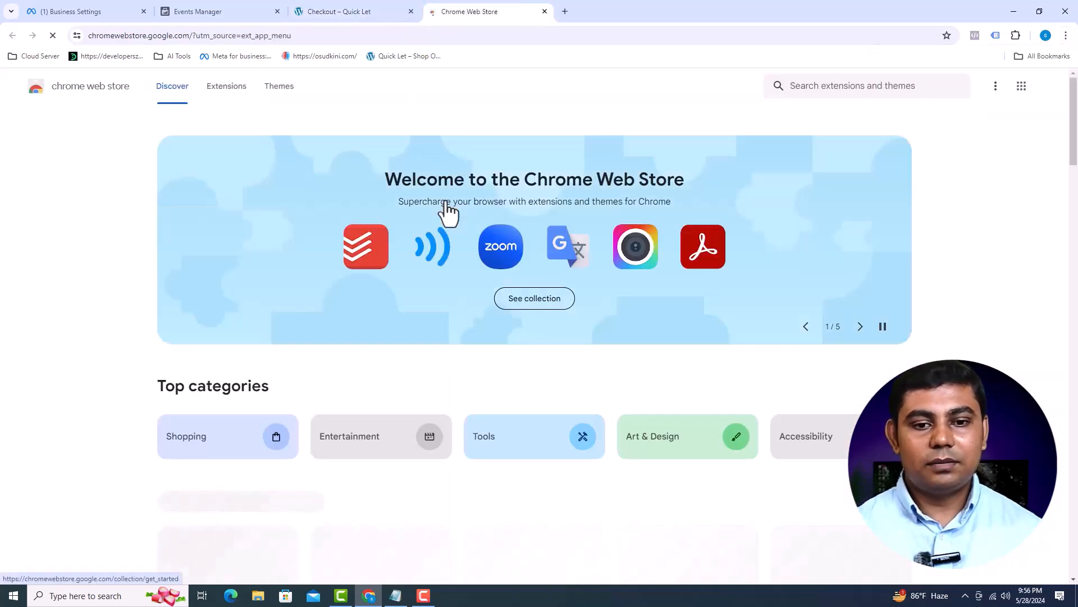
pyautogui.click(824, 89)
pyautogui.write('meta pixel helper')
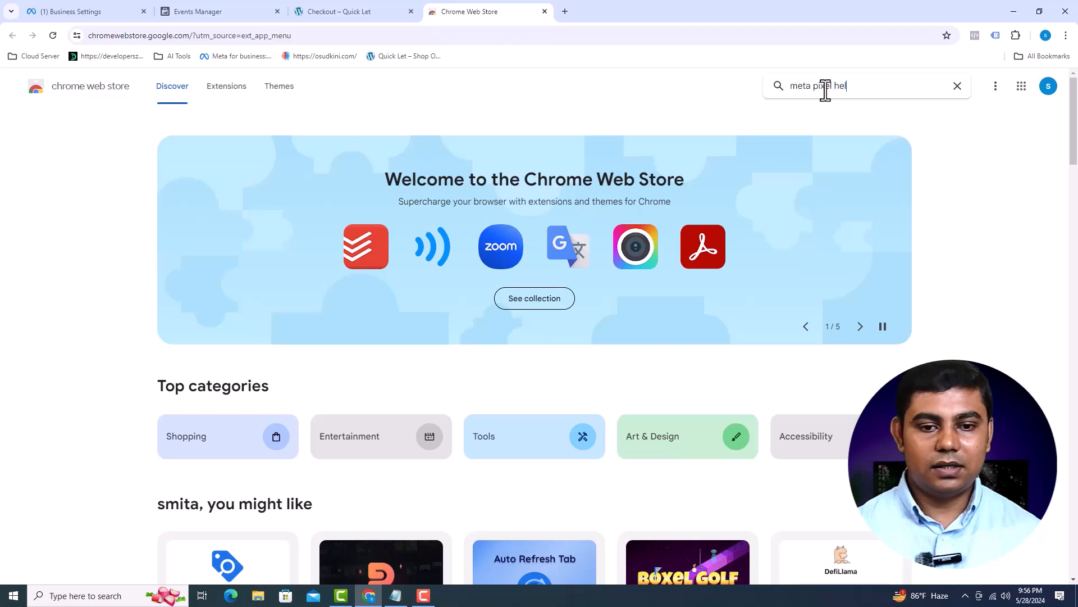
pyautogui.press('Return')
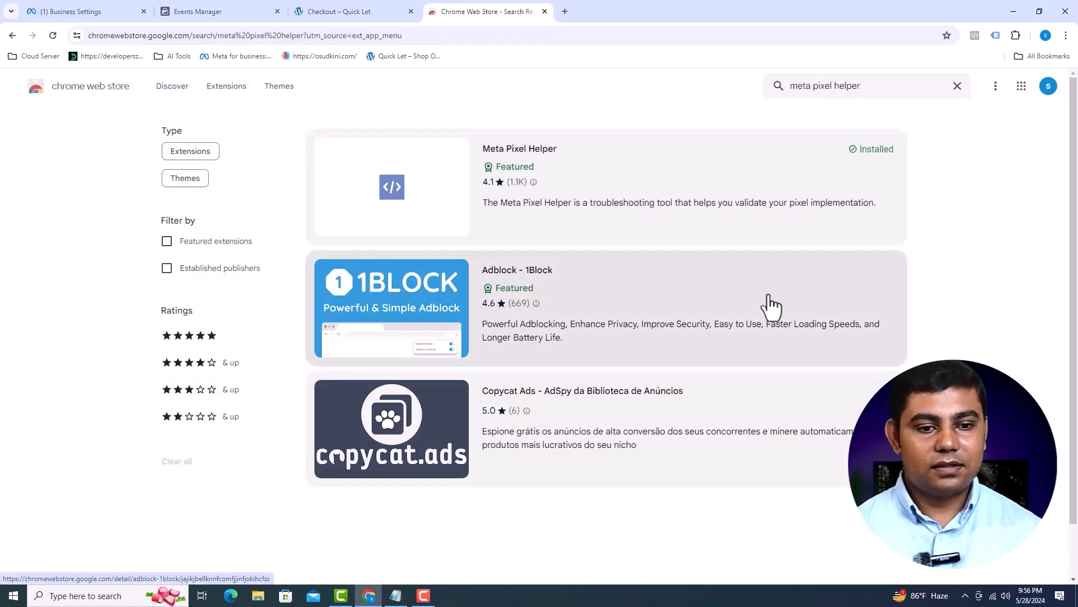